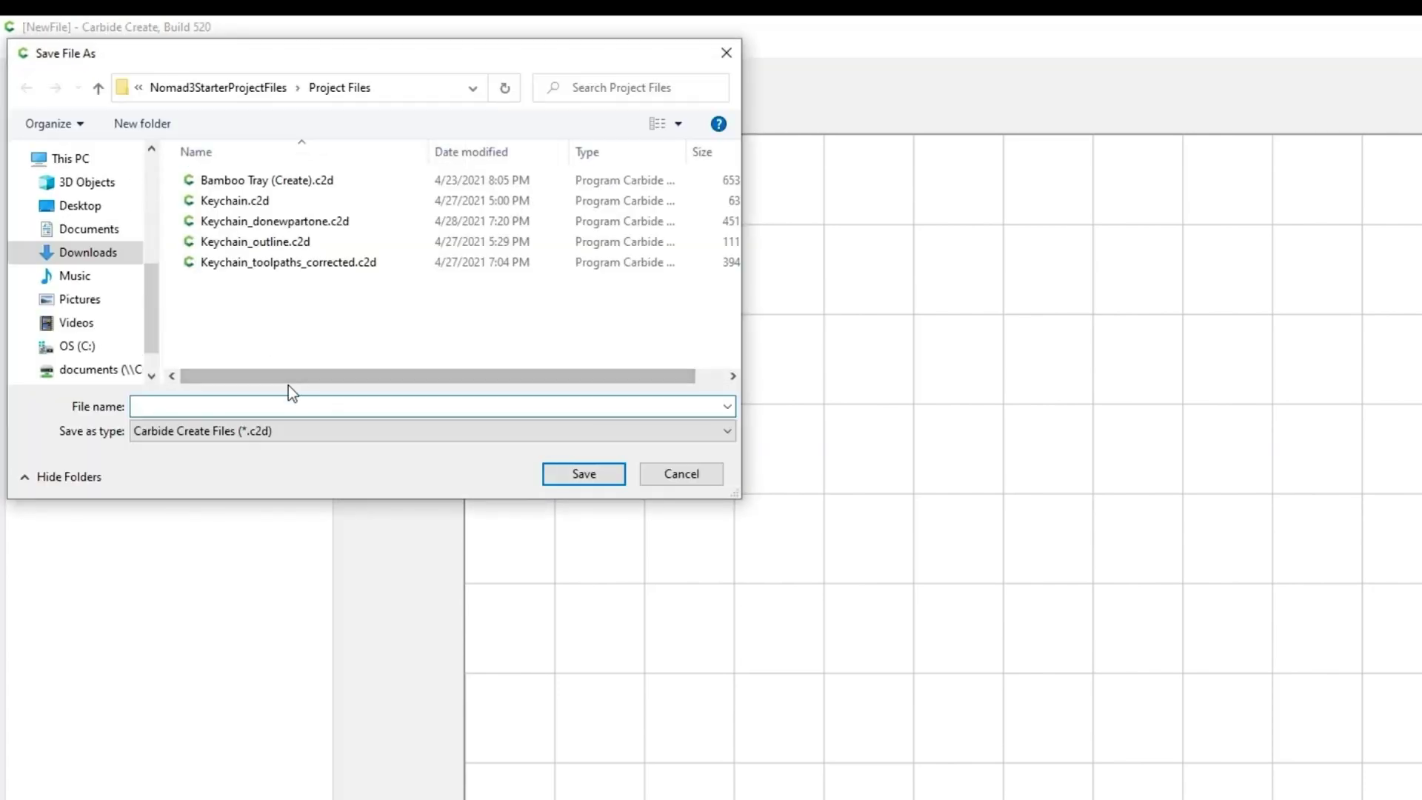
# Save the new design as 'Keychain' in Downloads > ProjectFiles
pyautogui.write('Key')
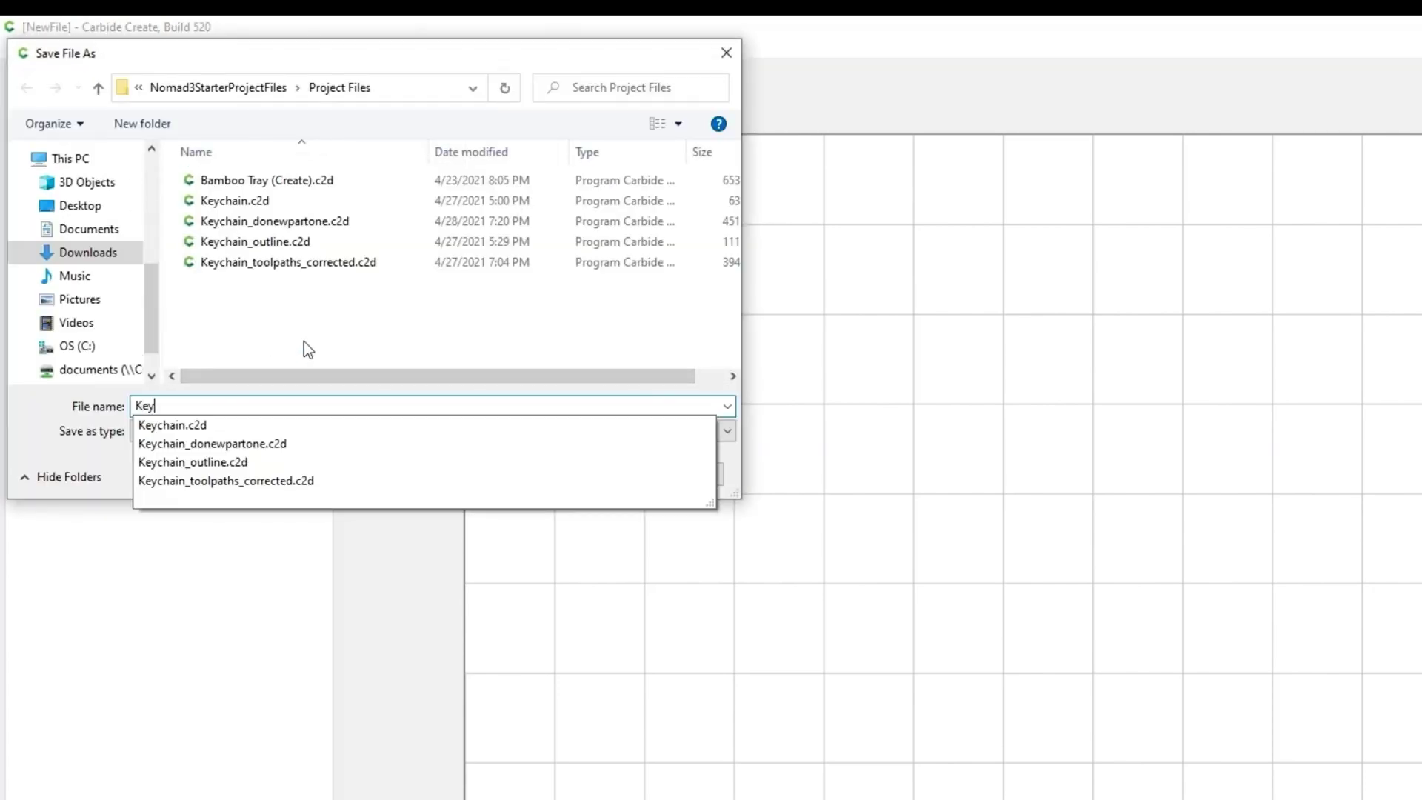
pyautogui.write('chain')
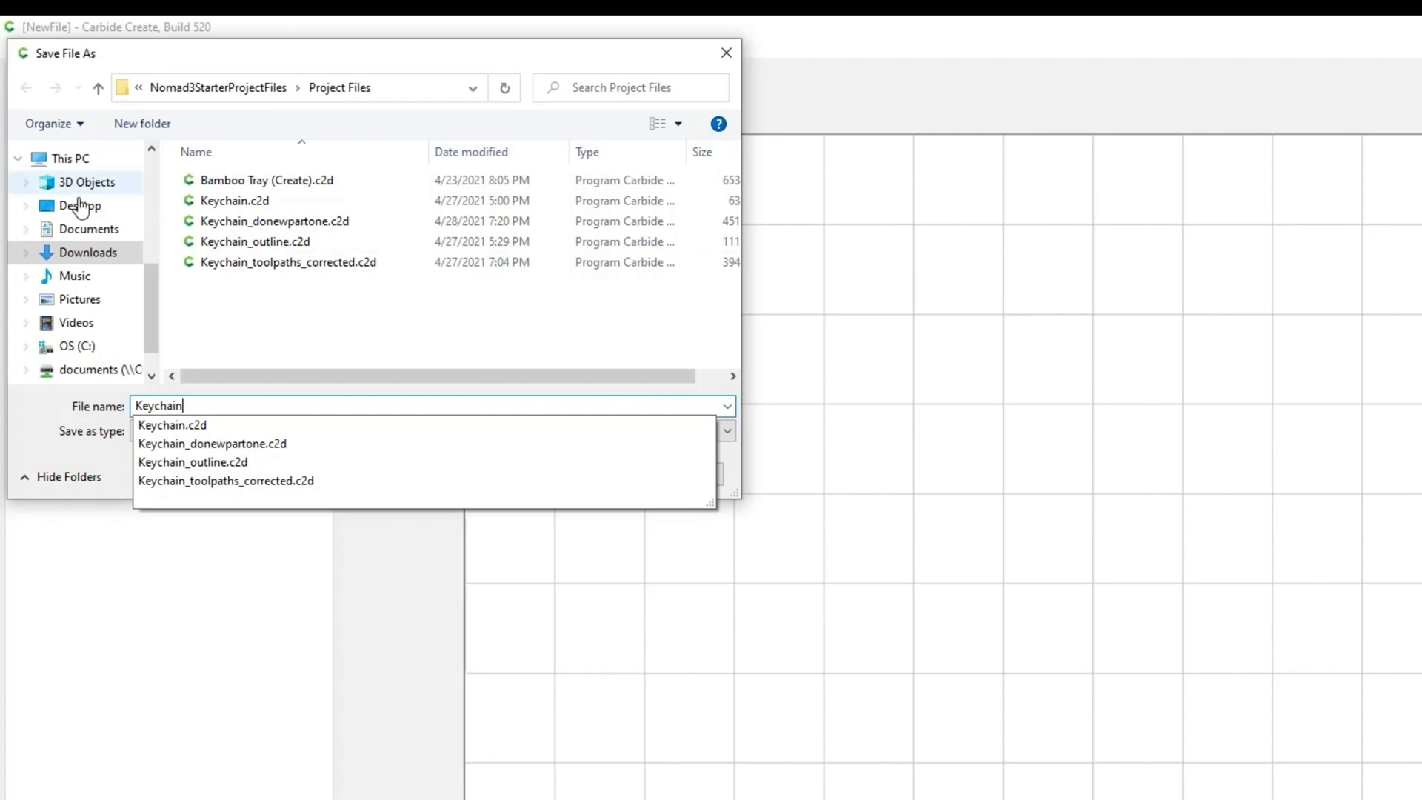
pyautogui.click(88, 252)
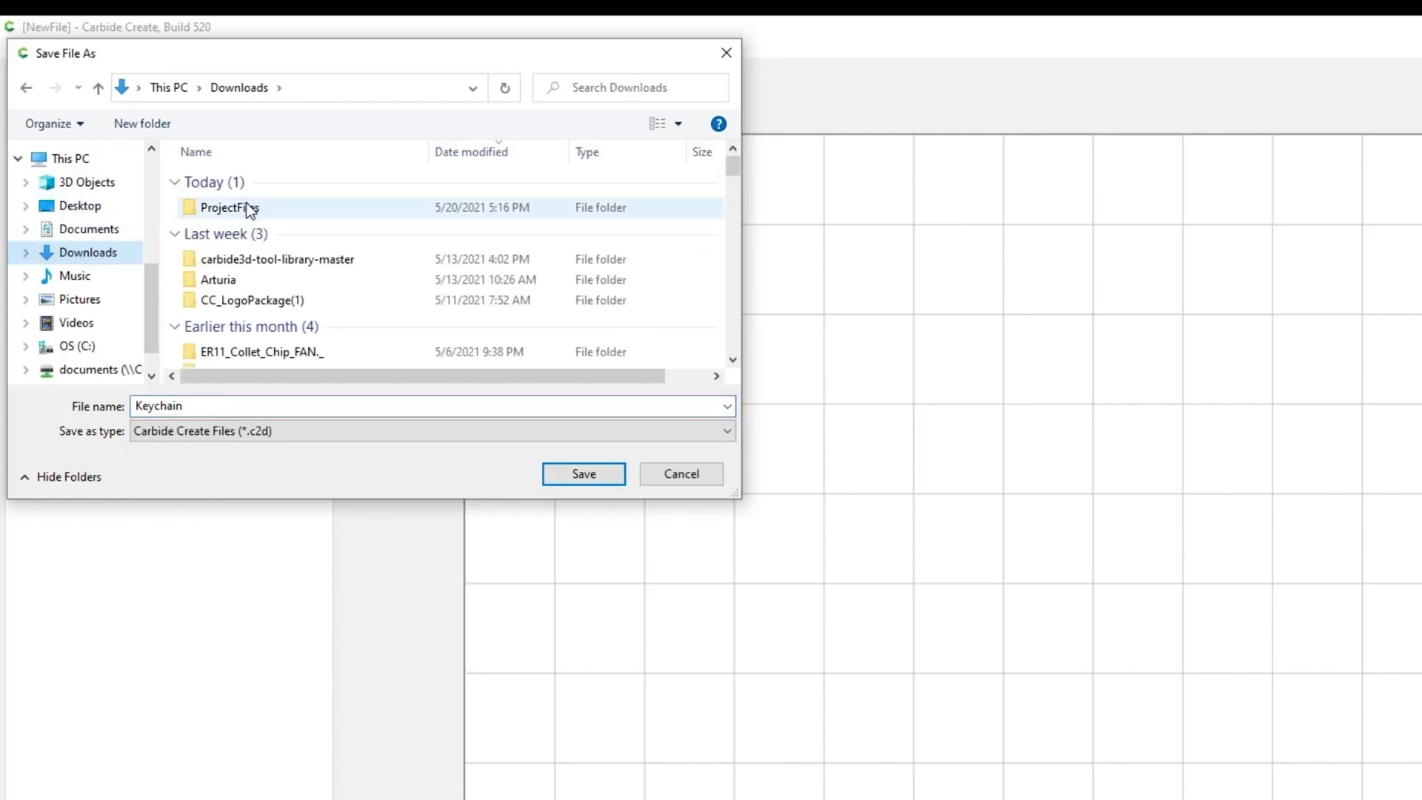
pyautogui.doubleClick(247, 208)
pyautogui.click(582, 473)
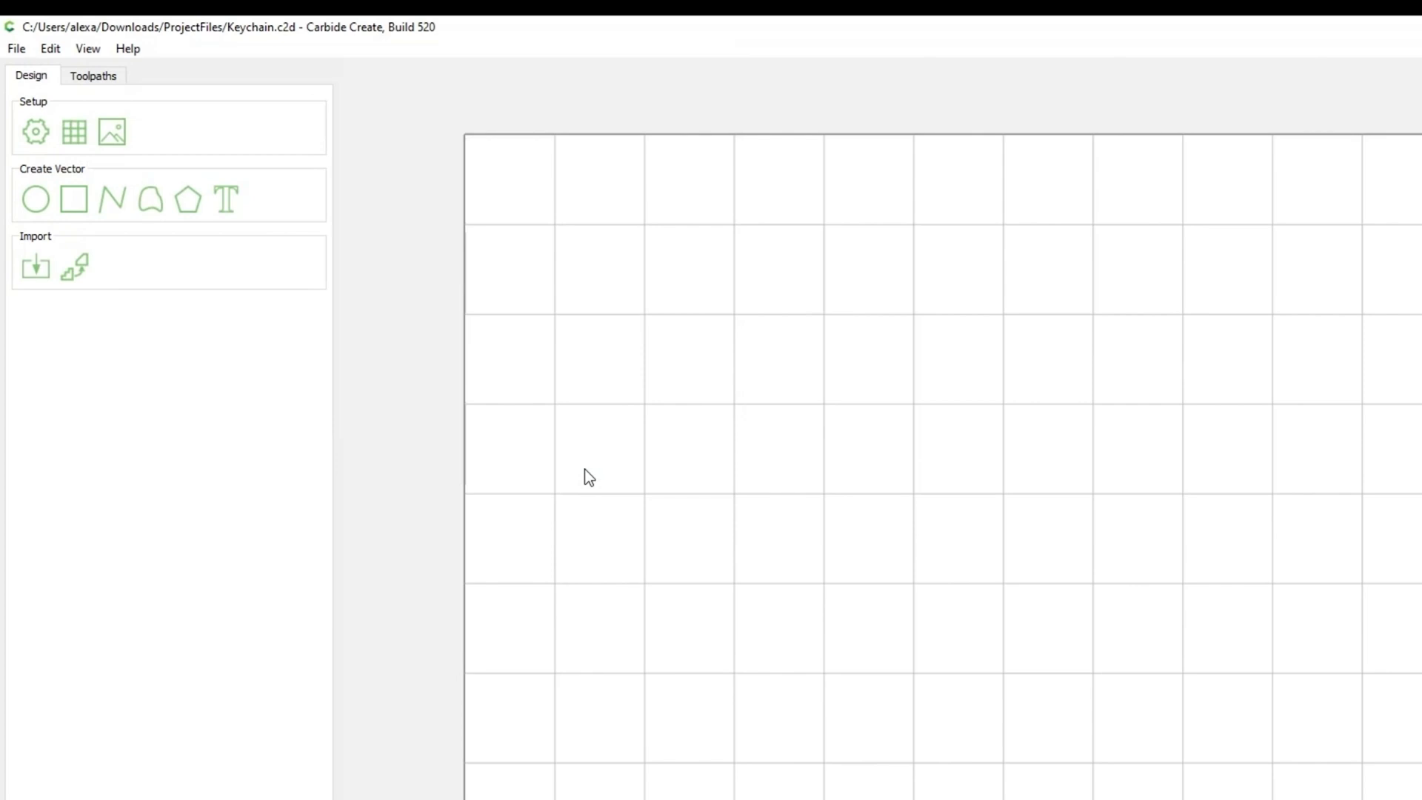
# In Job Setup, keep MM units and set the stock to 70 × 40 mm, 6.35 mm thick
pyautogui.click(39, 131)
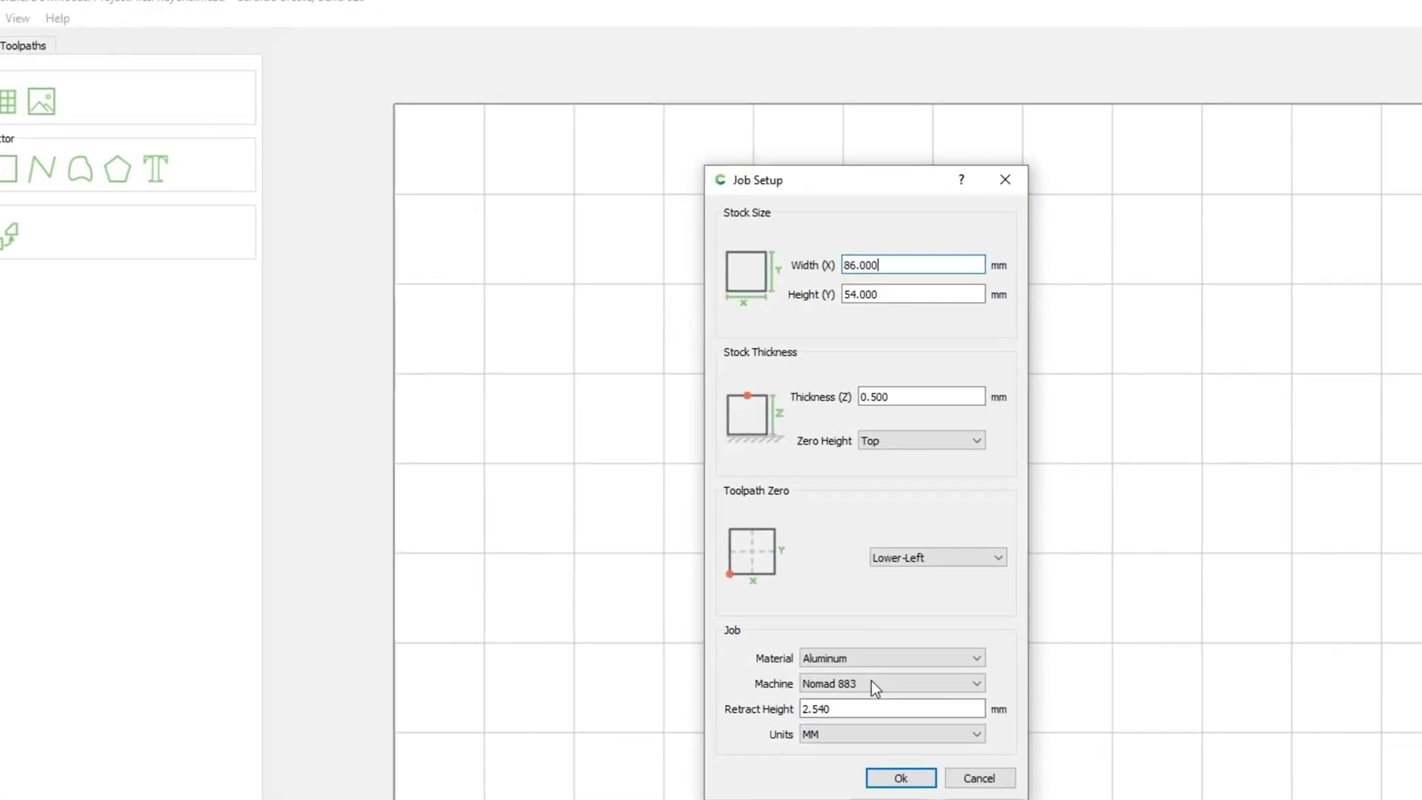
pyautogui.click(932, 764)
pyautogui.click(709, 684)
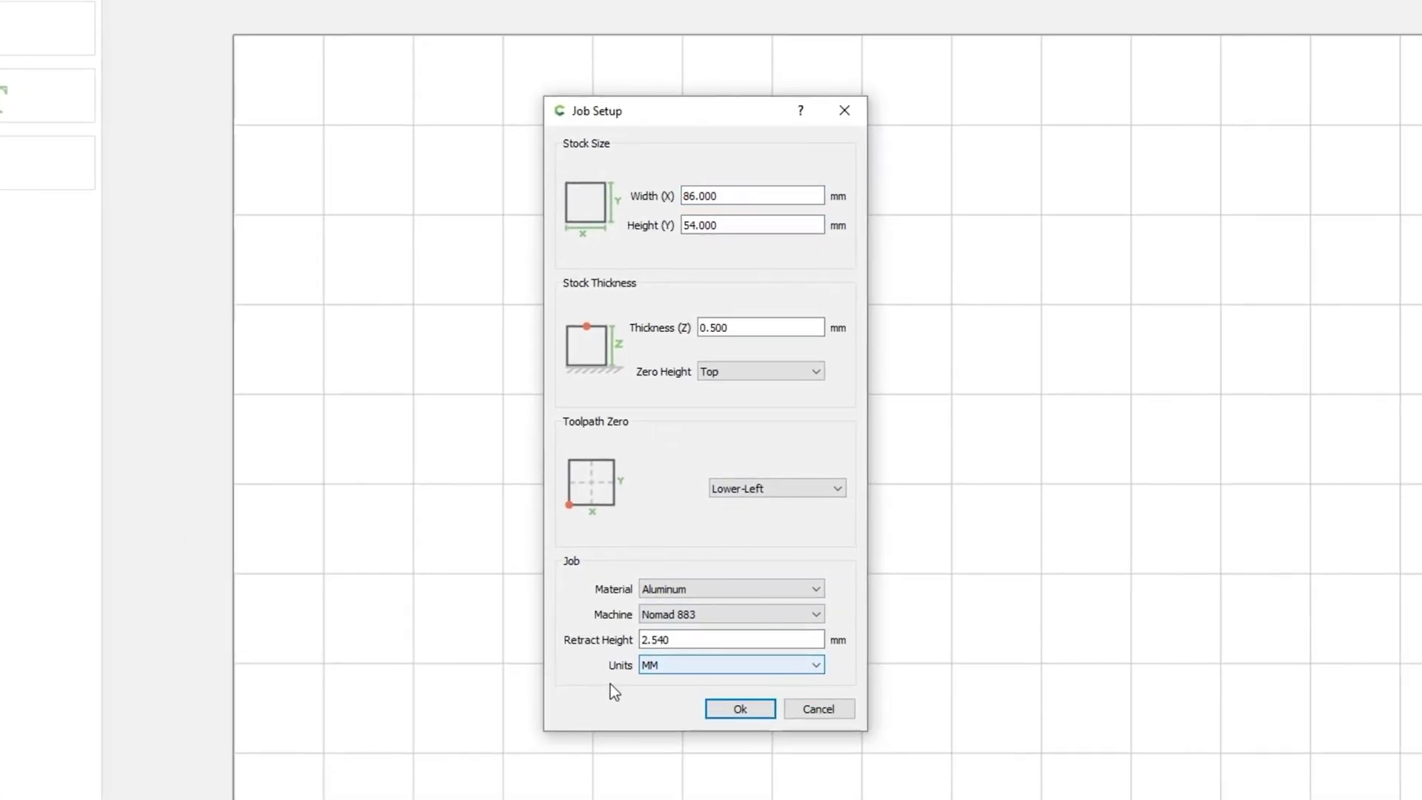
pyautogui.click(719, 195)
pyautogui.moveTo(718, 196); pyautogui.dragTo(667, 197)
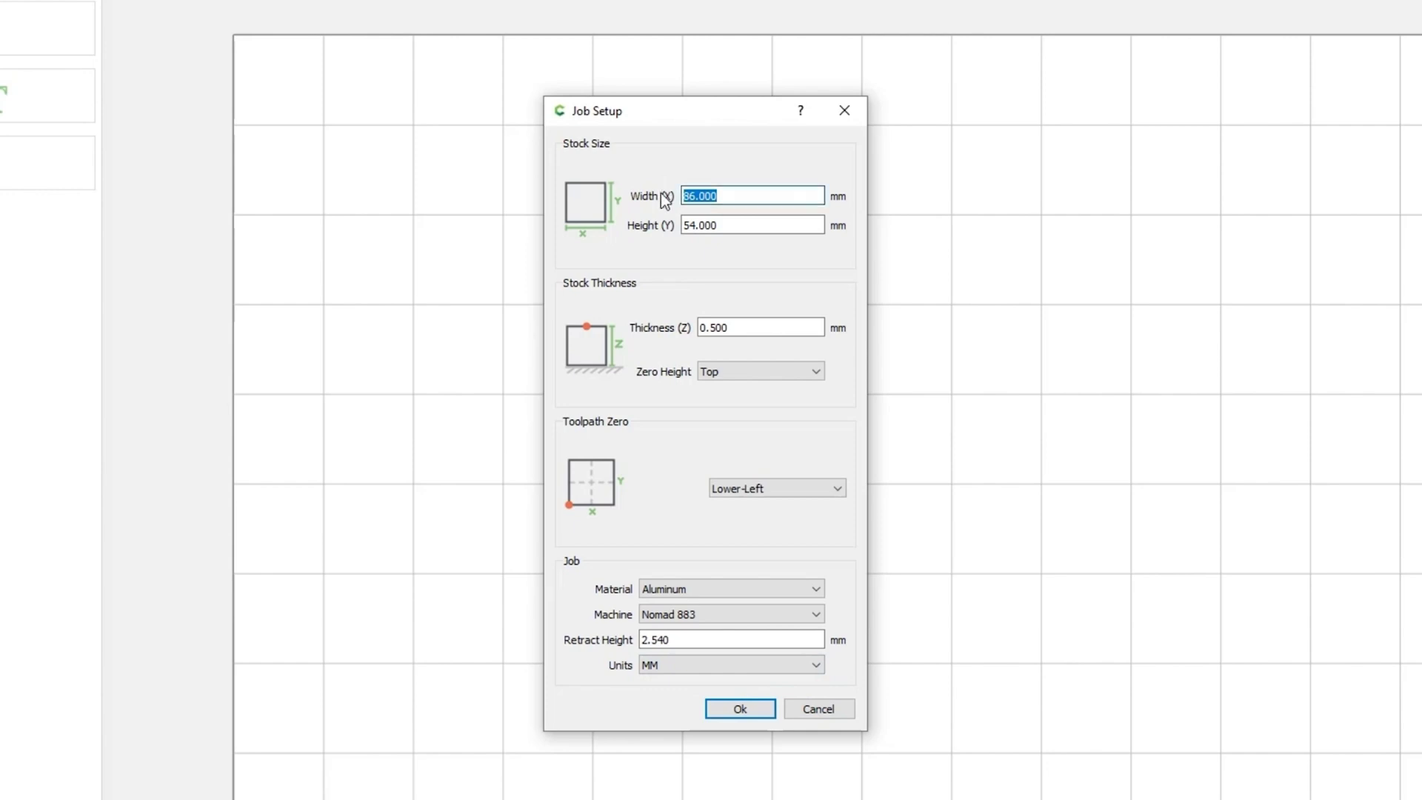
pyautogui.write('70')
pyautogui.click(729, 224)
pyautogui.moveTo(729, 224); pyautogui.dragTo(654, 225)
pyautogui.write('40')
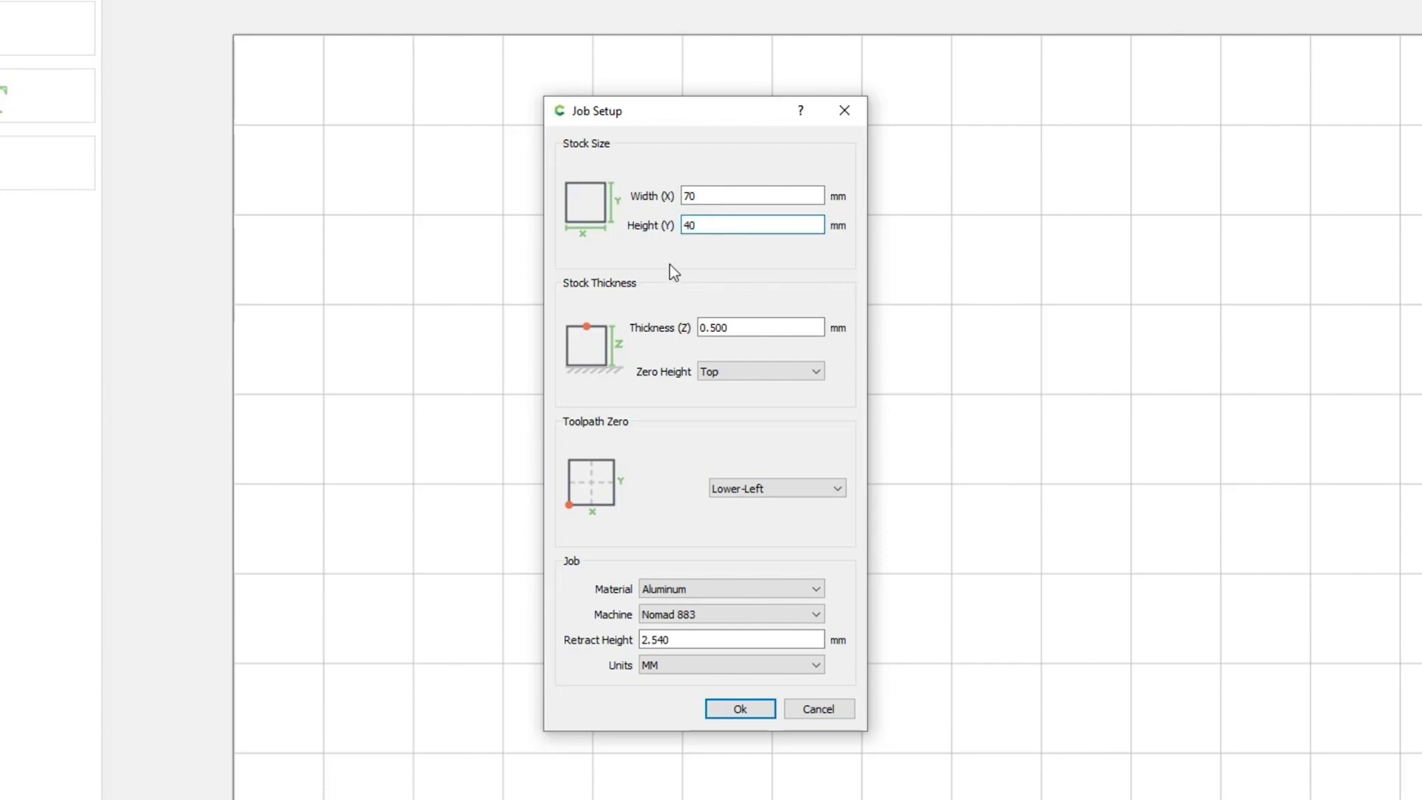
pyautogui.moveTo(747, 327); pyautogui.dragTo(681, 327)
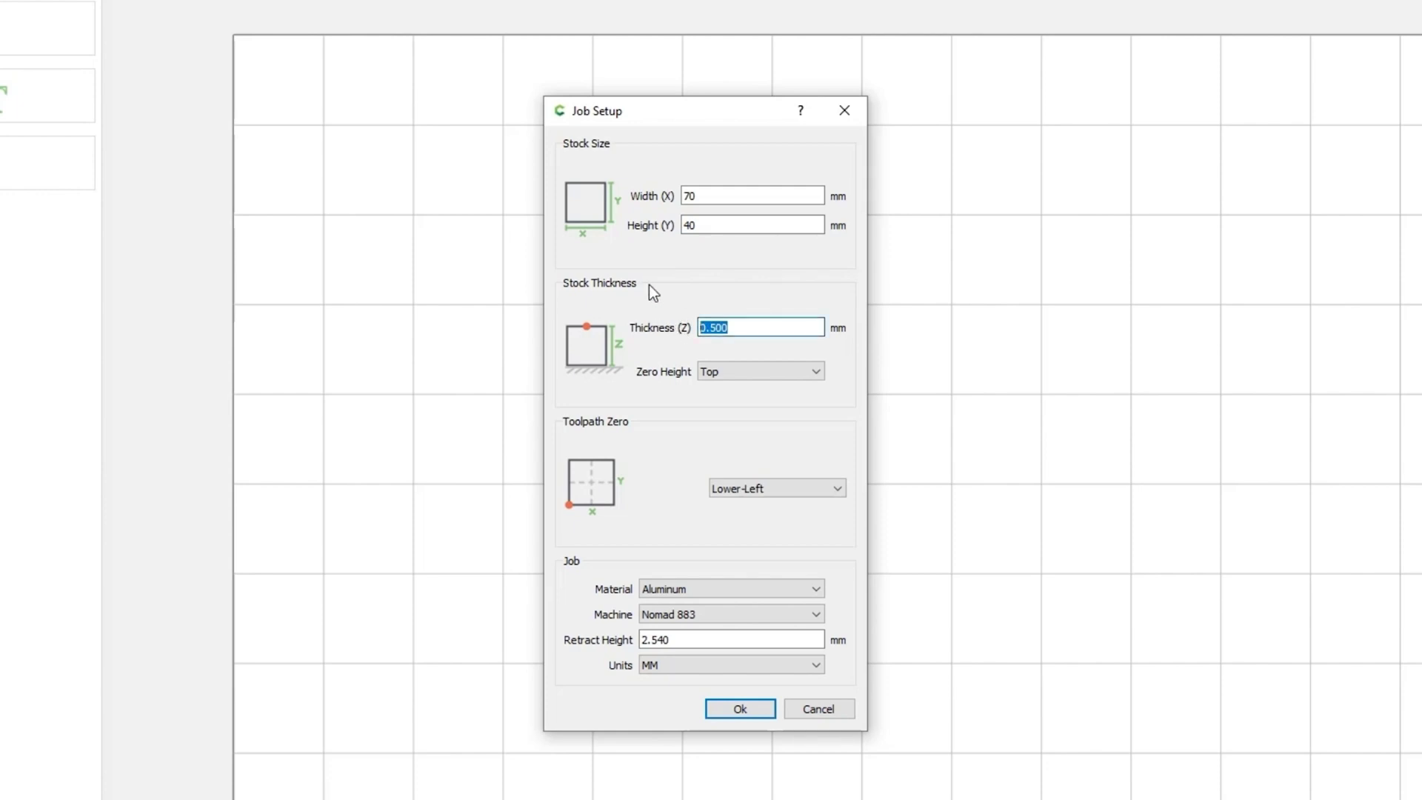
pyautogui.write('6.35')
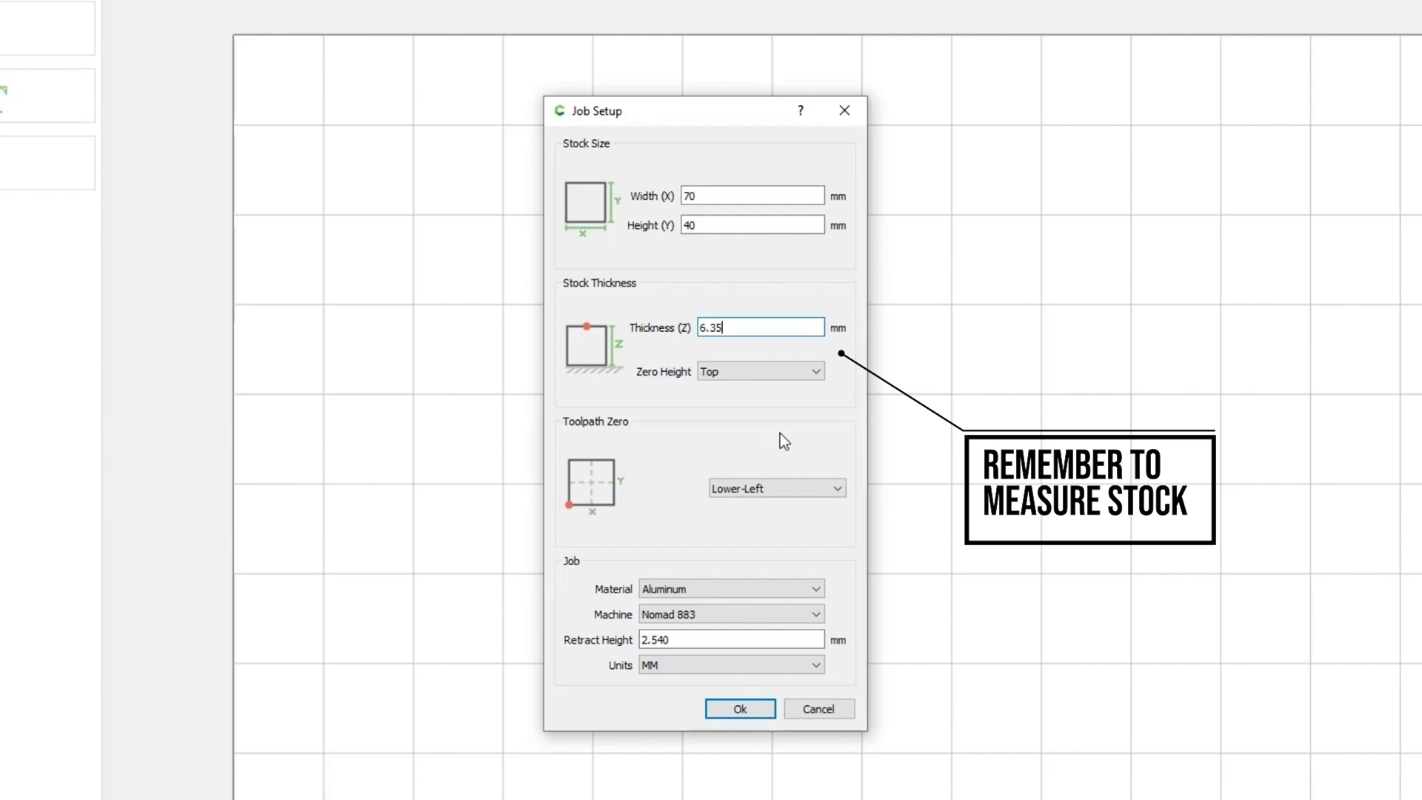
pyautogui.click(717, 708)
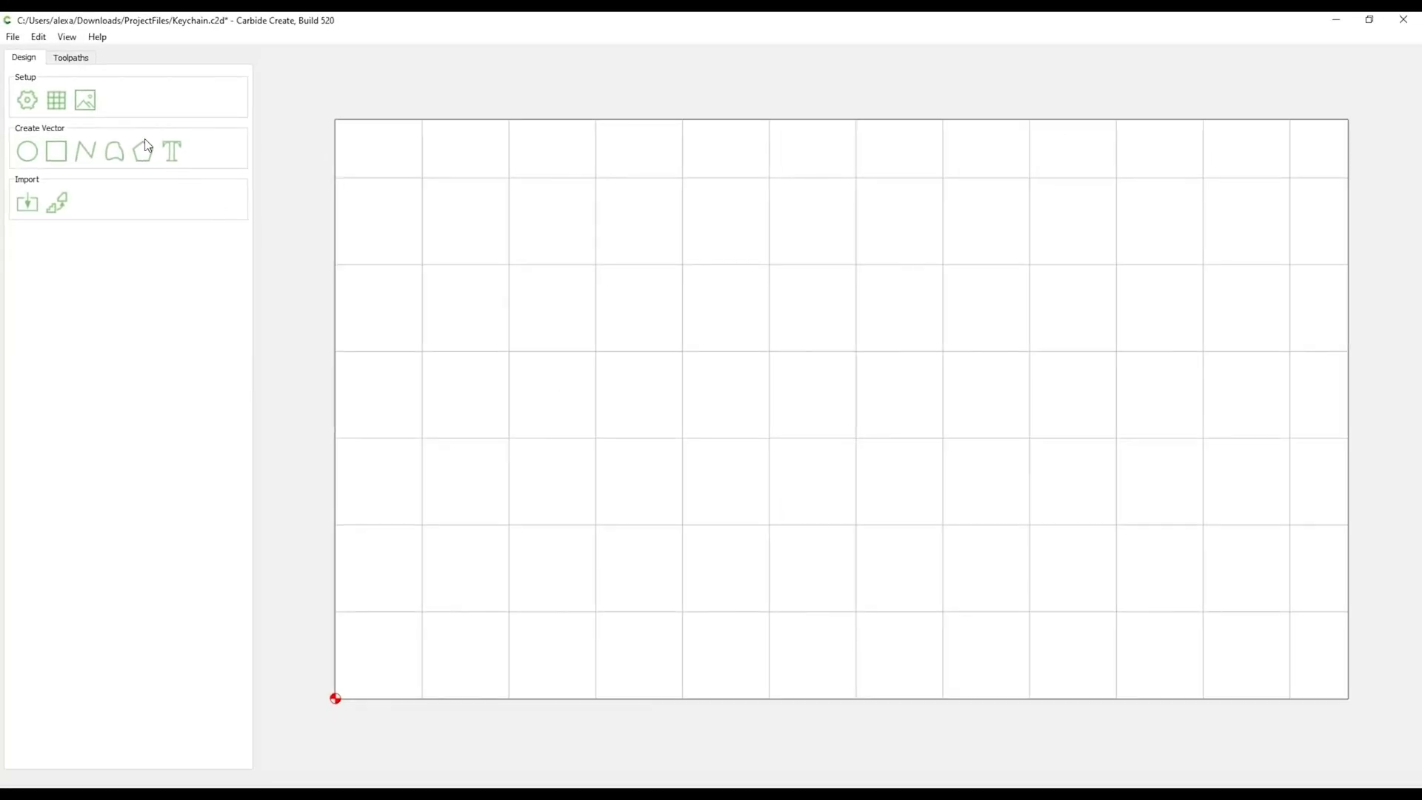
# Turn off Show Grid in the grid settings
pyautogui.click(57, 106)
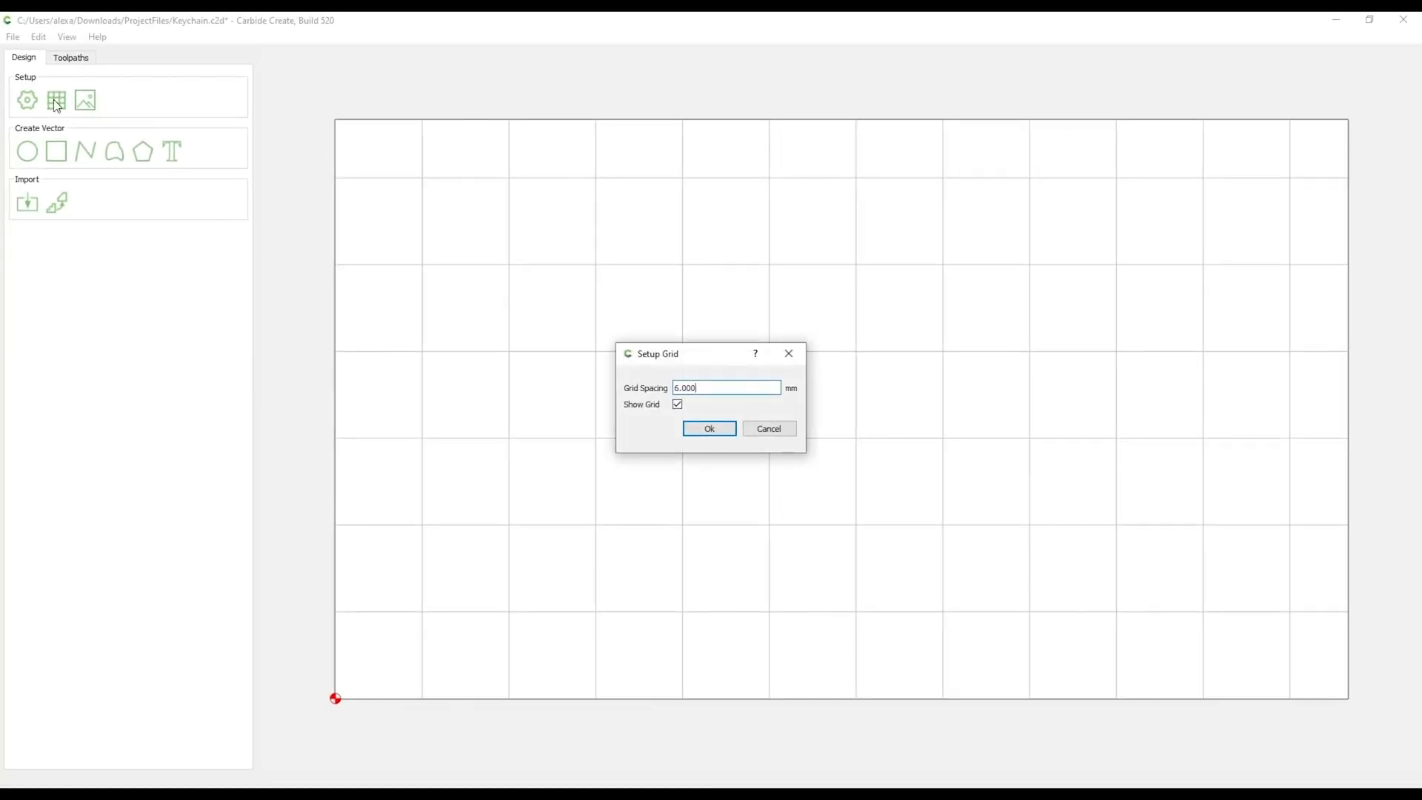
pyautogui.click(677, 405)
pyautogui.click(712, 433)
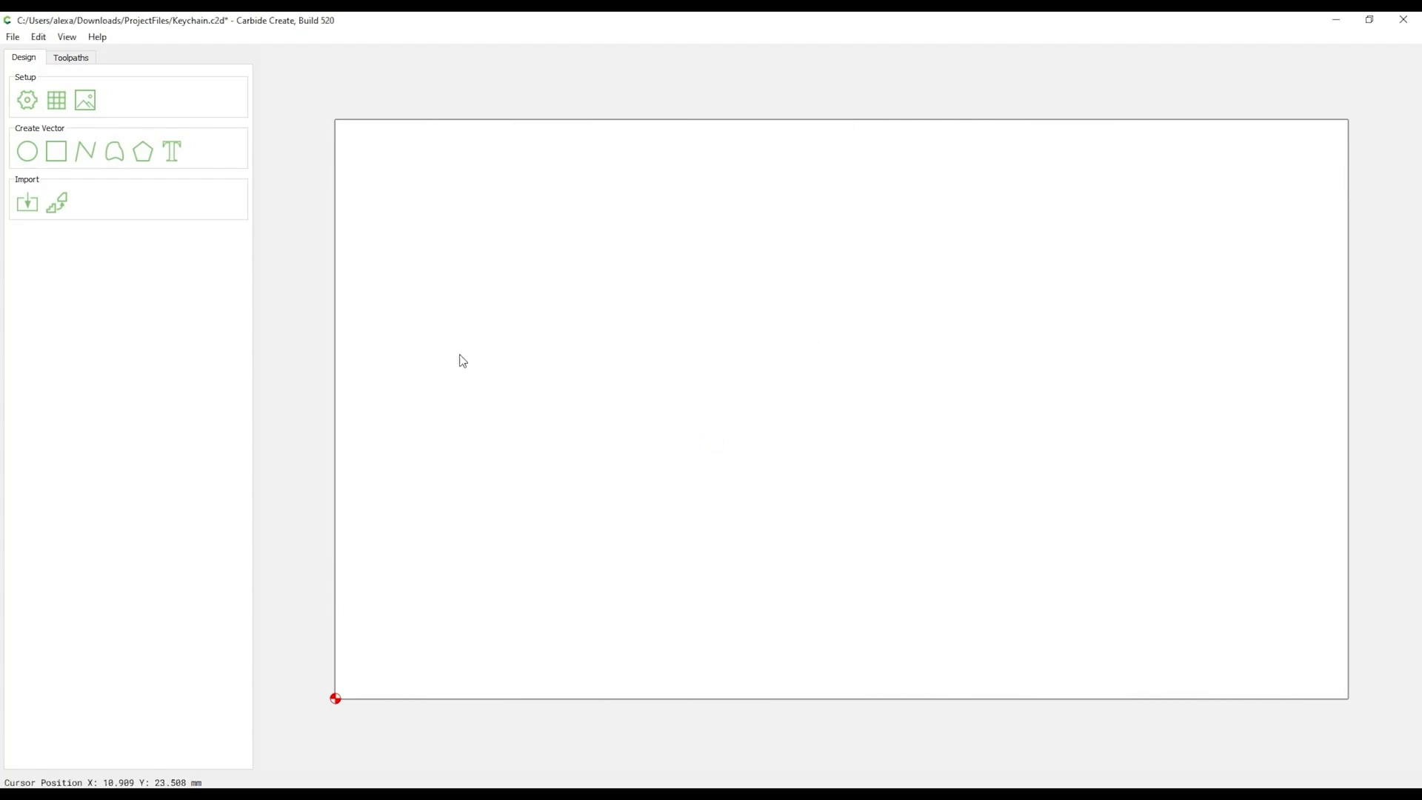
# Load cat-1185453_1280.png from ProjectFiles as the background image
pyautogui.click(86, 104)
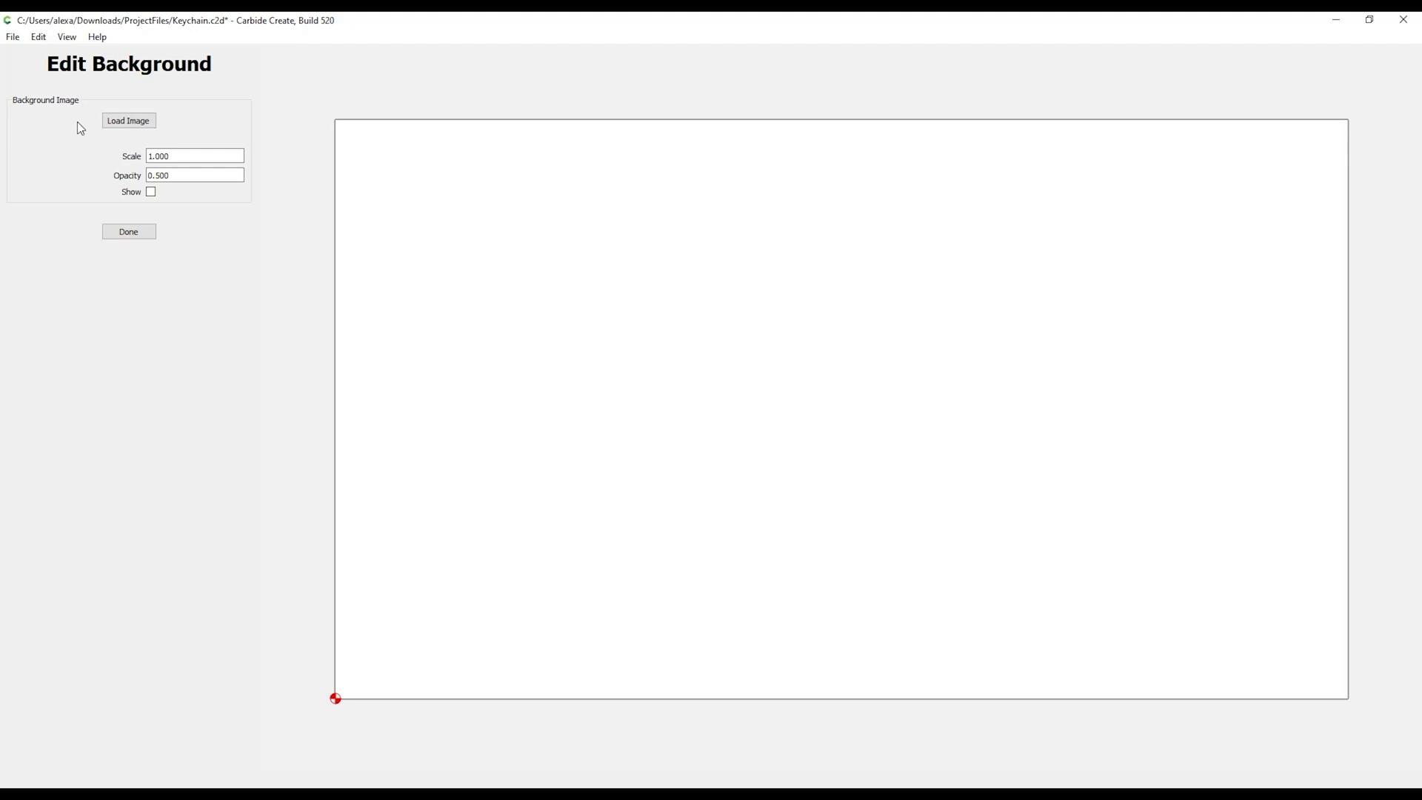
pyautogui.click(127, 121)
pyautogui.doubleClick(160, 158)
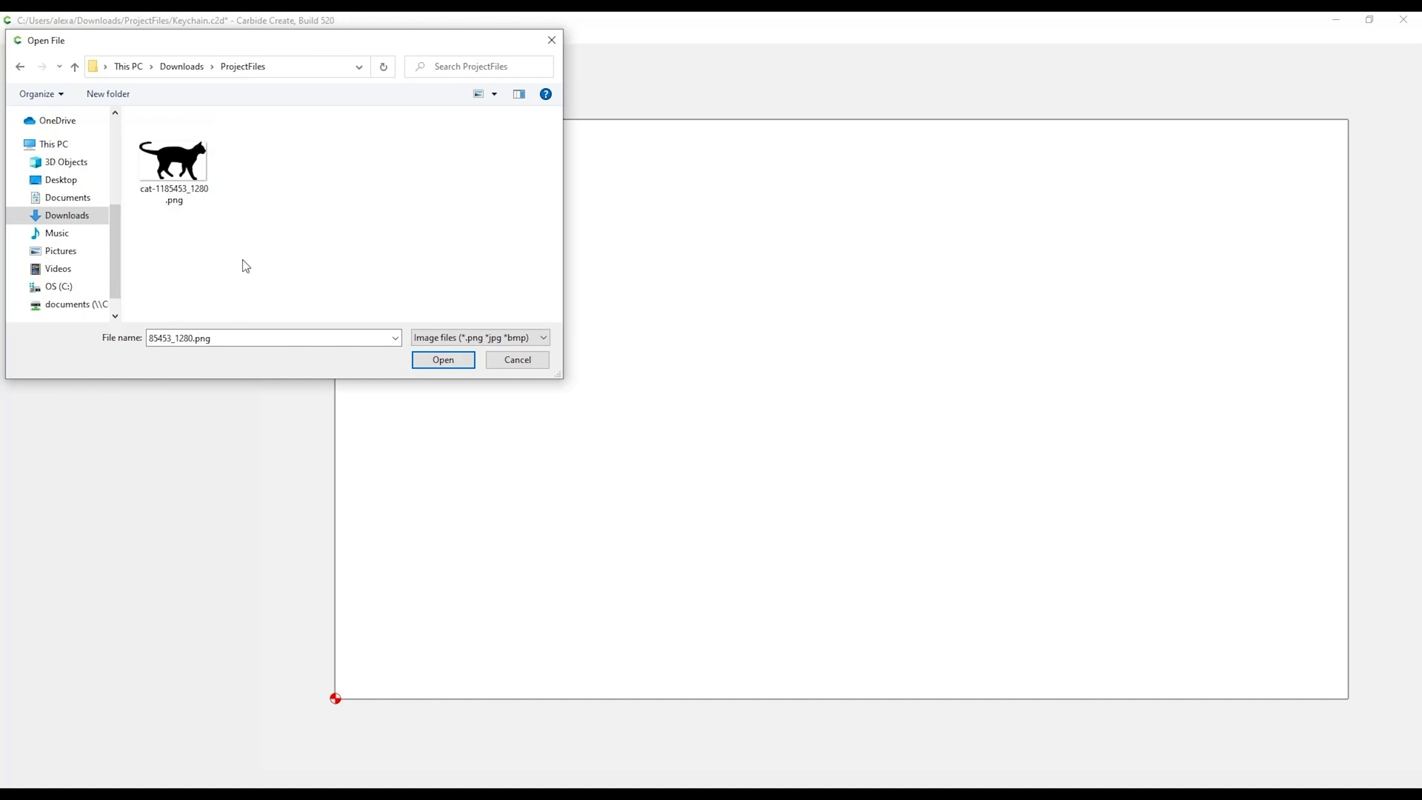
pyautogui.click(185, 178)
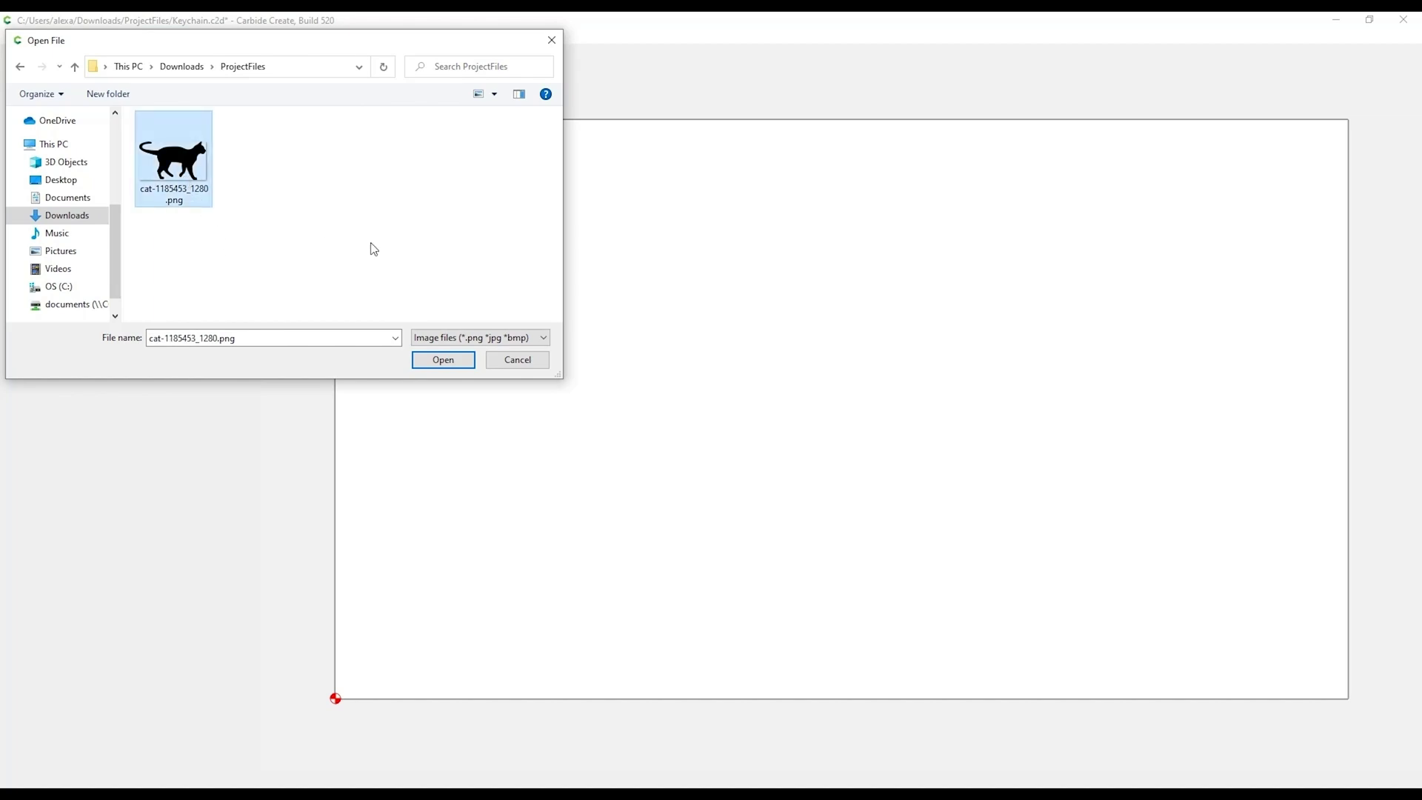
pyautogui.click(429, 361)
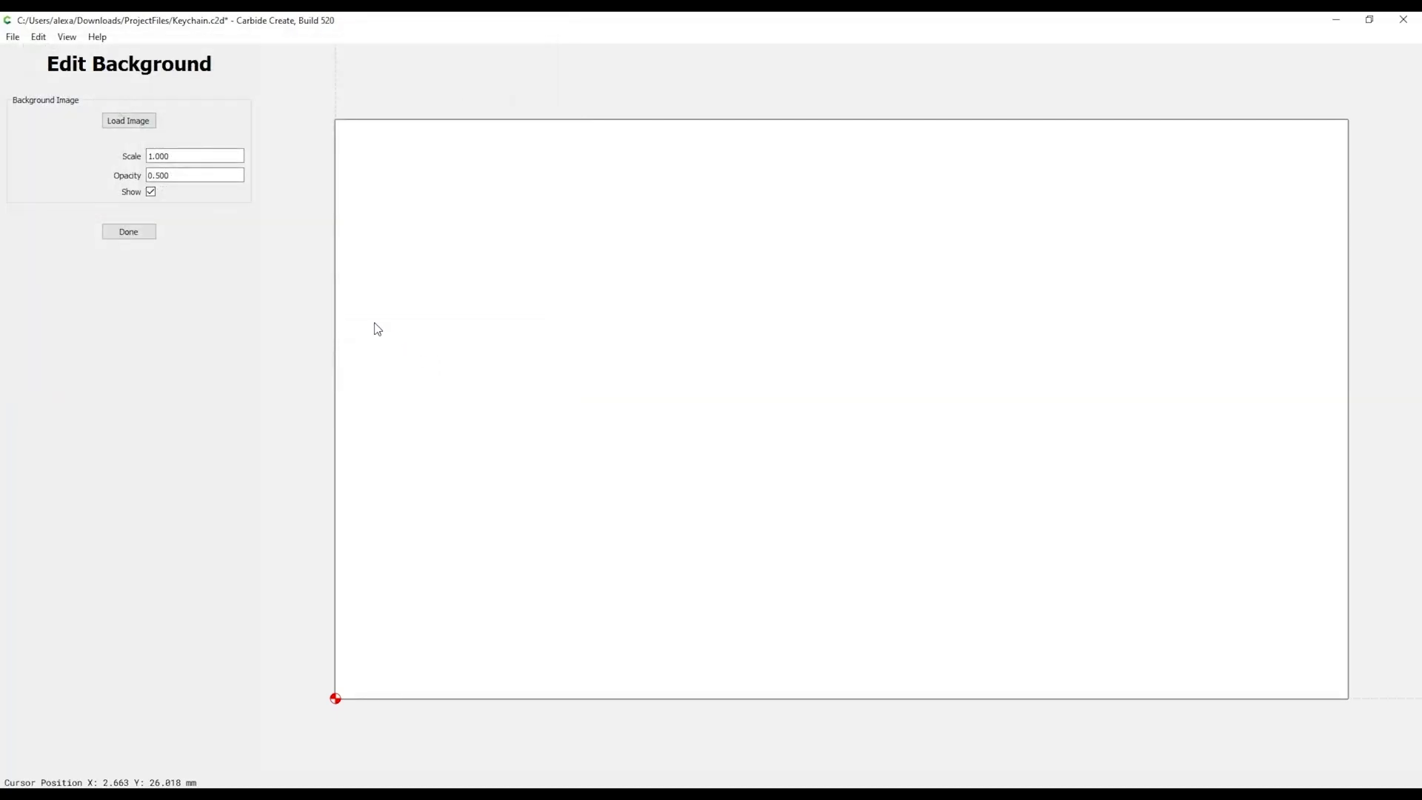
# Set the background image scale to .05
pyautogui.scroll(-6, 749, 298)
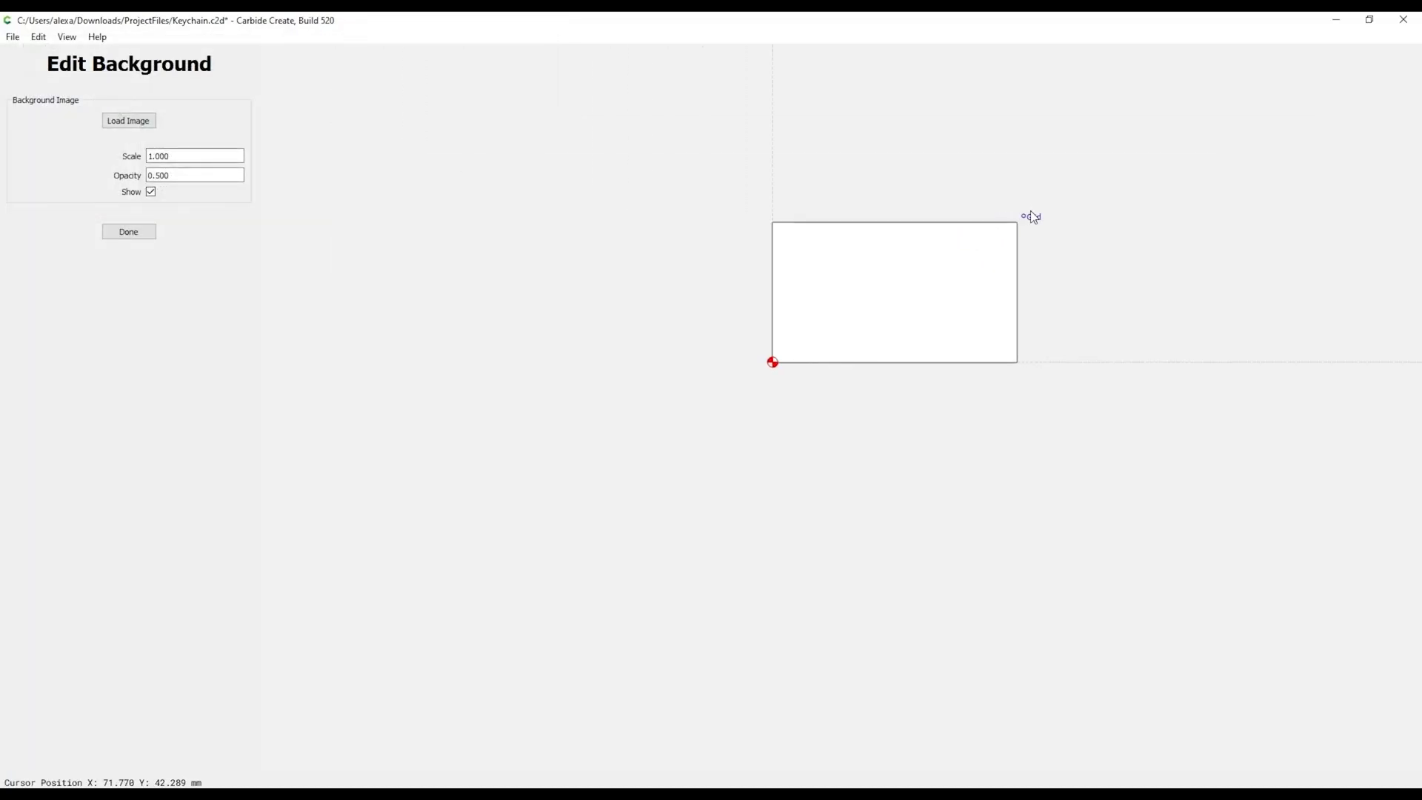
pyautogui.scroll(-5, 1030, 212)
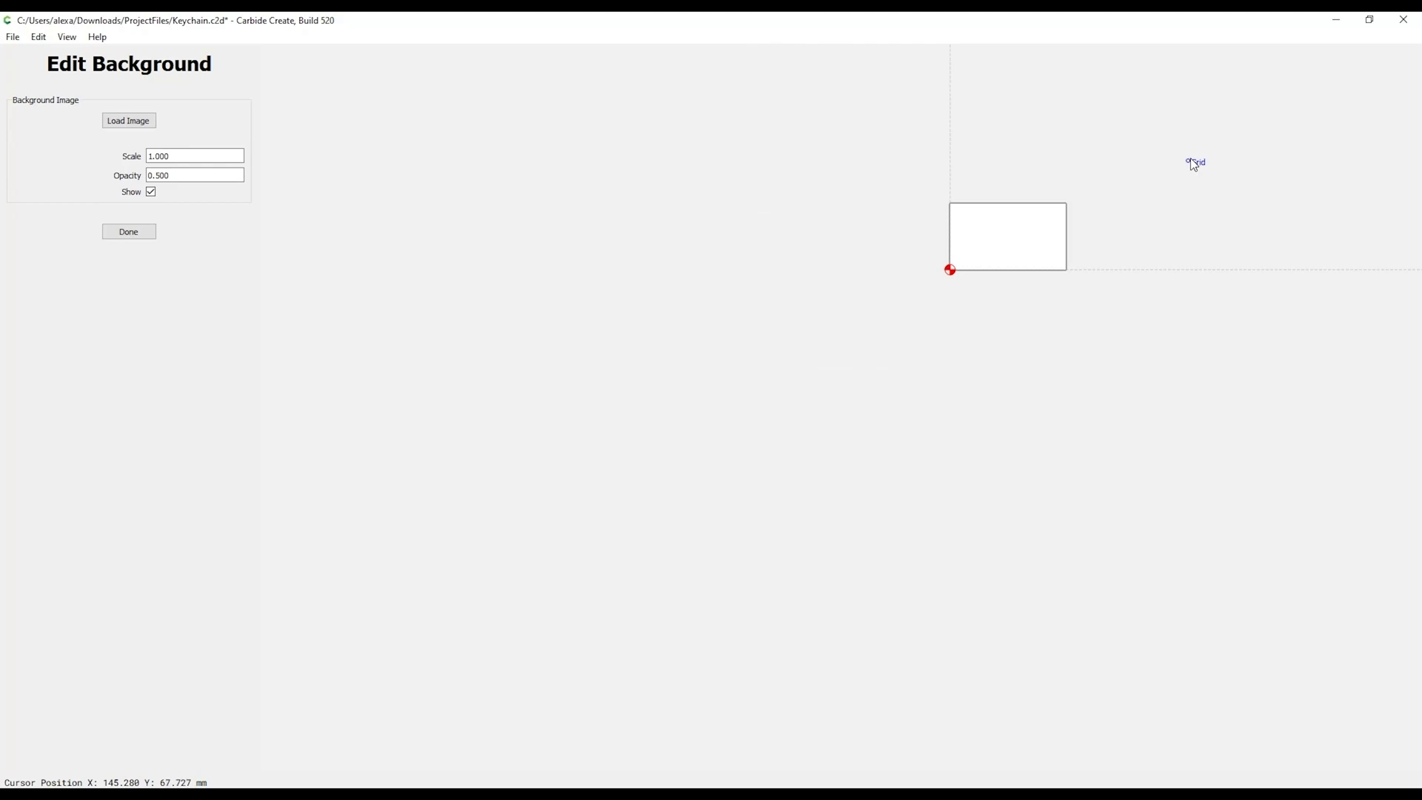
pyautogui.moveTo(1130, 235); pyautogui.dragTo(726, 562, button='right')
pyautogui.scroll(-4, 781, 466)
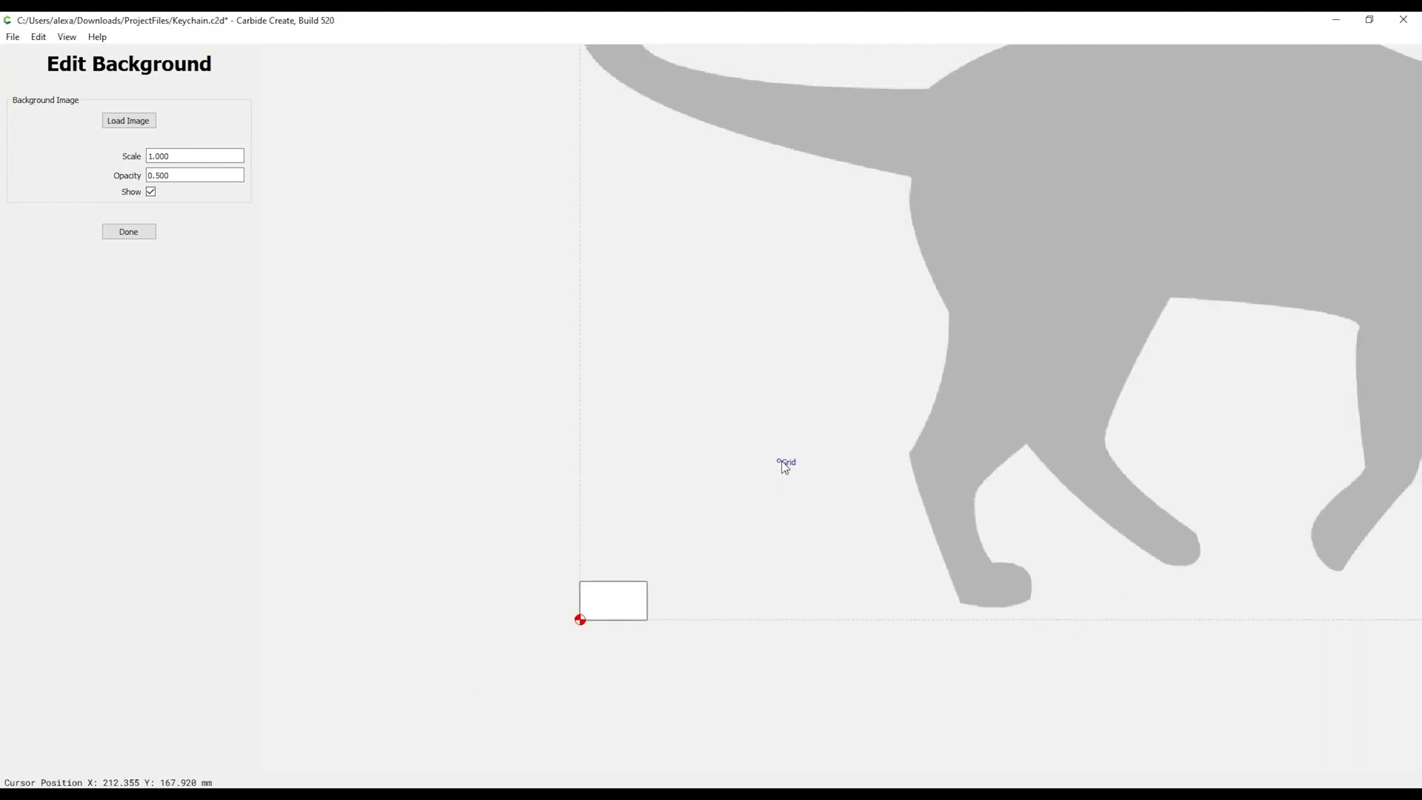
pyautogui.moveTo(177, 156); pyautogui.dragTo(122, 156)
pyautogui.write('.05')
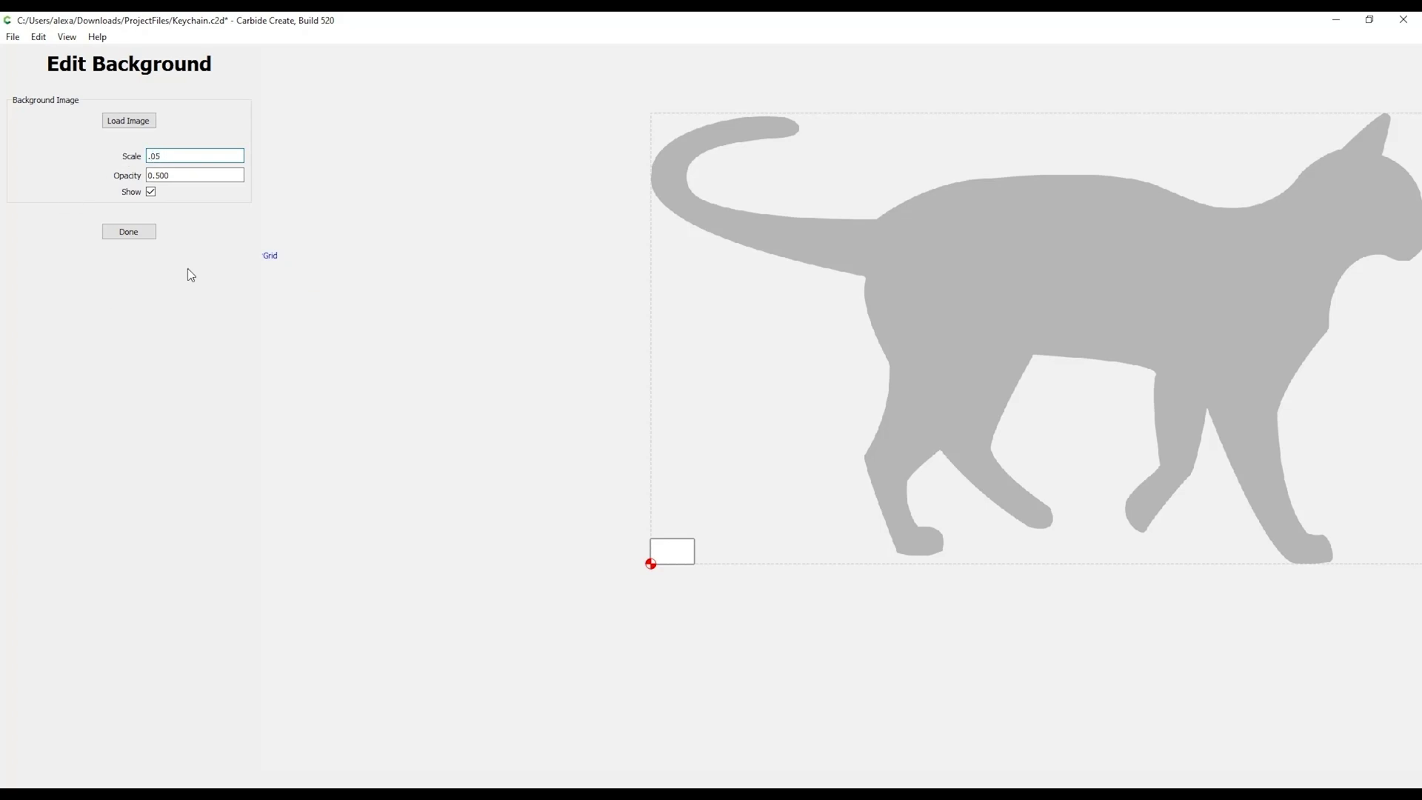
pyautogui.press('Return')
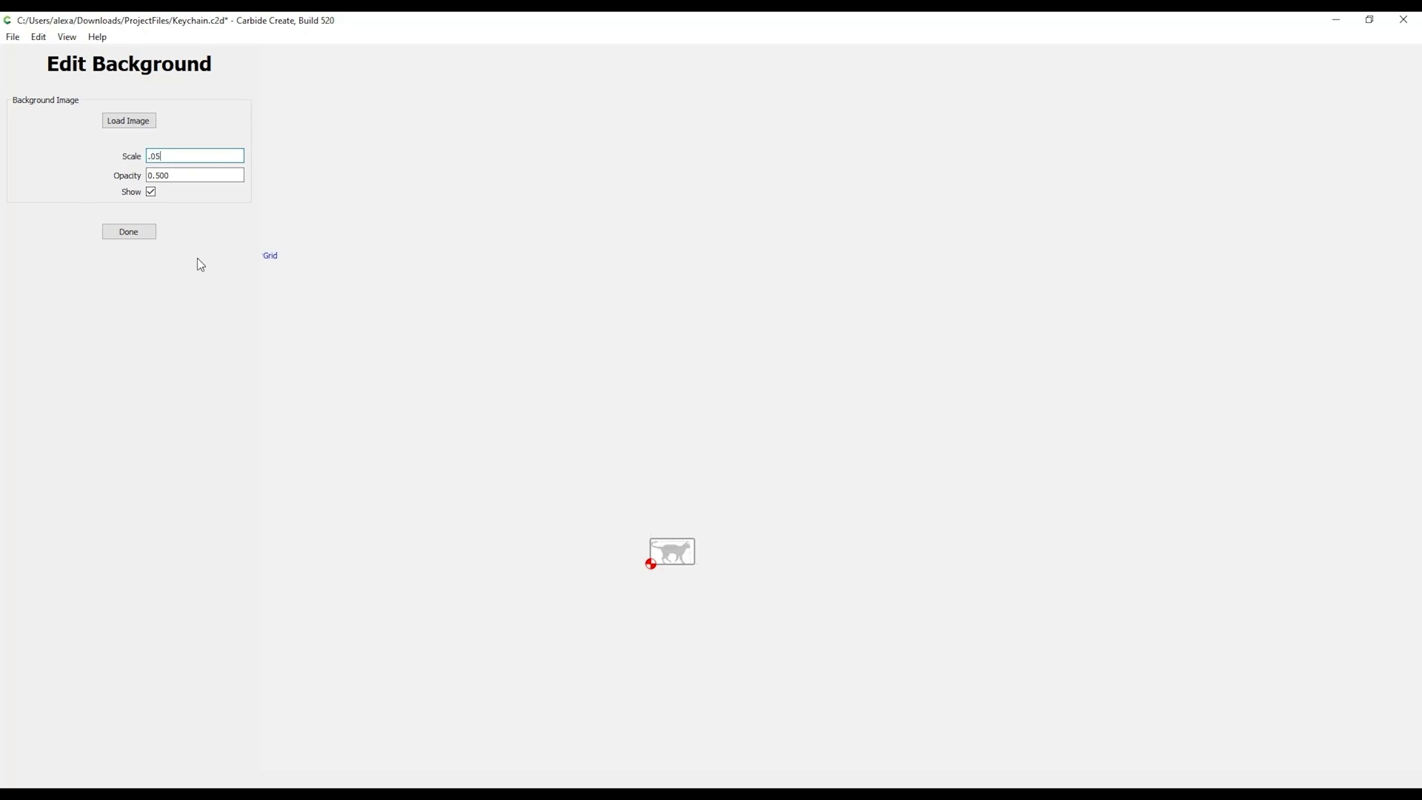
# Move the scaled cat image inside the stock rectangle and close the background editor
pyautogui.scroll(1, 673, 557)
pyautogui.scroll(5, 674, 557)
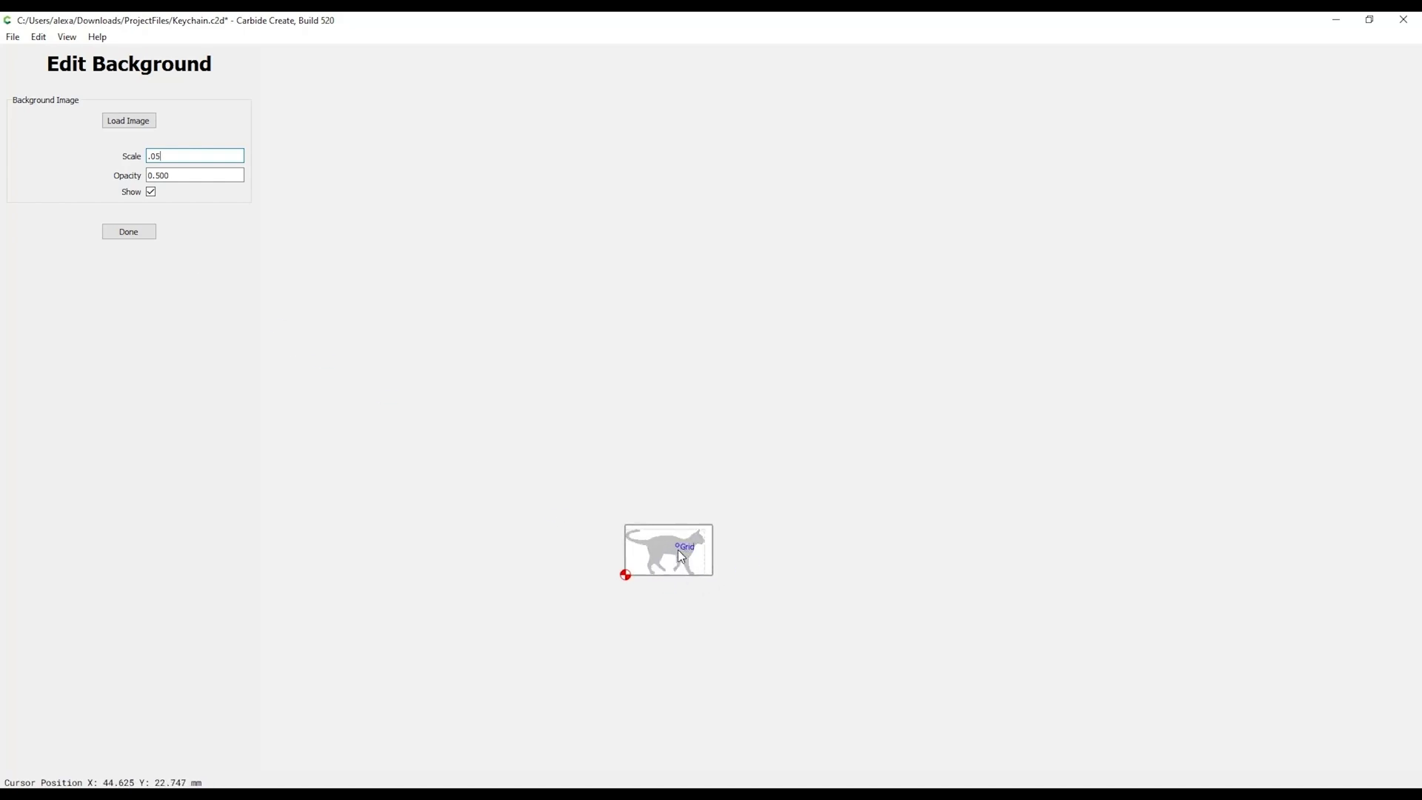
pyautogui.scroll(6, 680, 567)
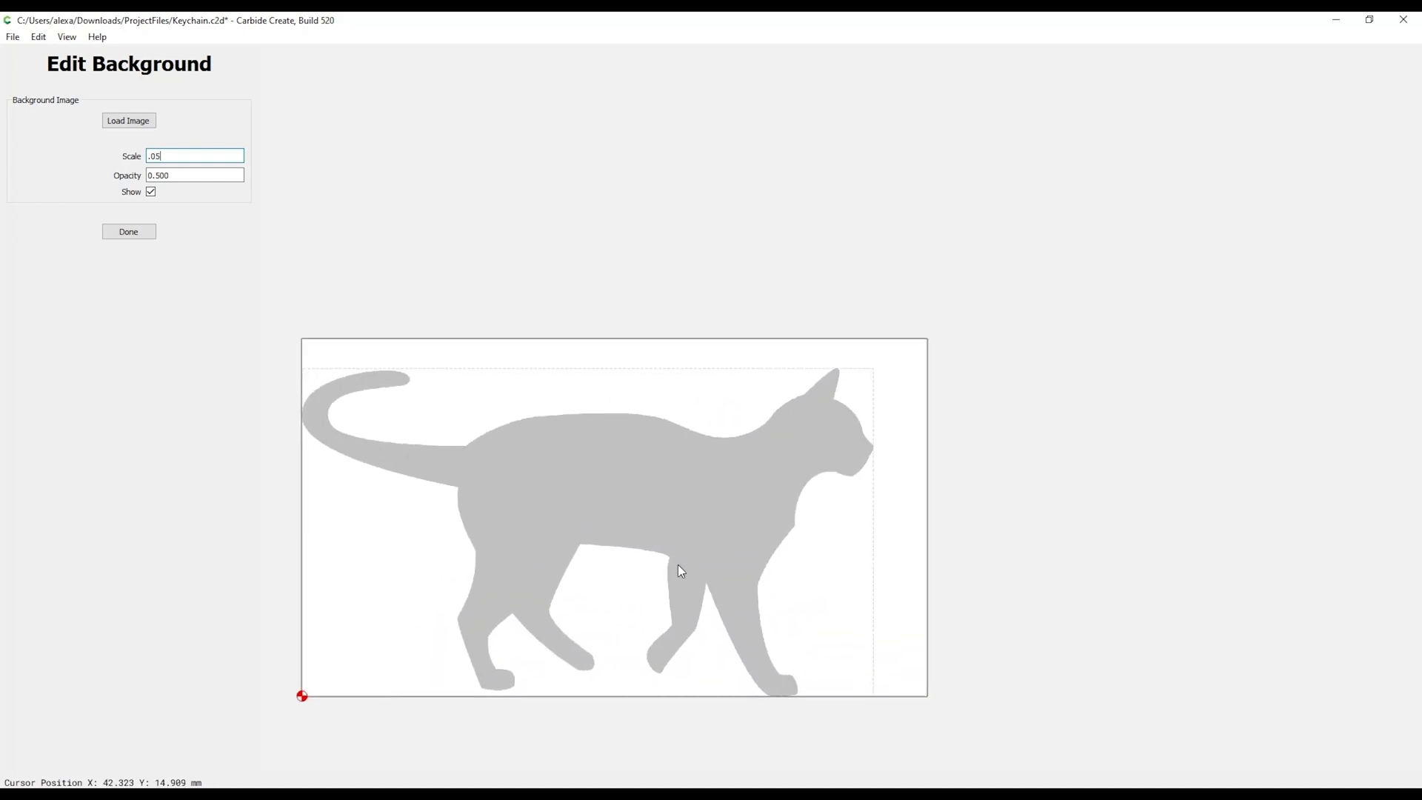
pyautogui.scroll(-1, 681, 566)
pyautogui.moveTo(1069, 460); pyautogui.dragTo(1219, 393, button='right')
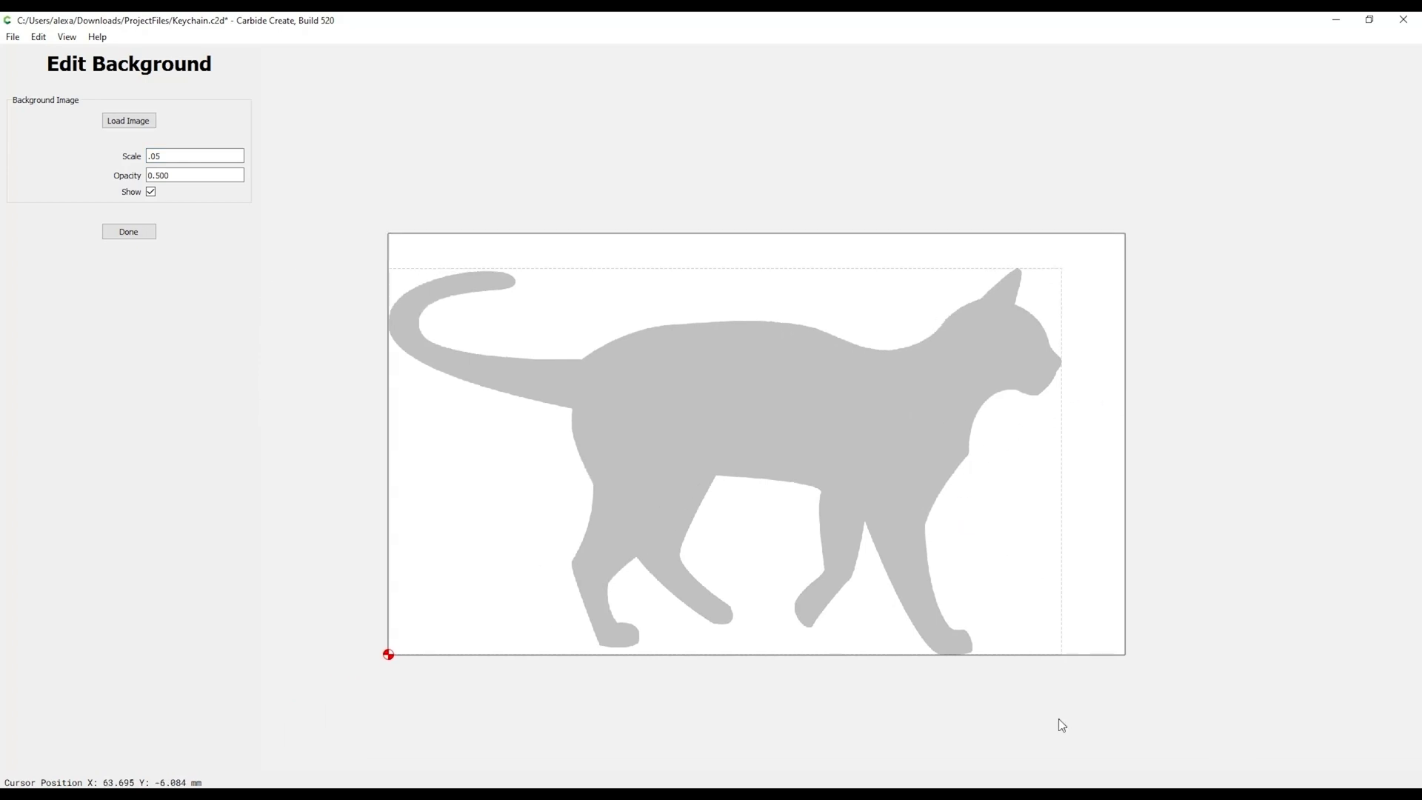
pyautogui.moveTo(658, 411); pyautogui.dragTo(690, 400)
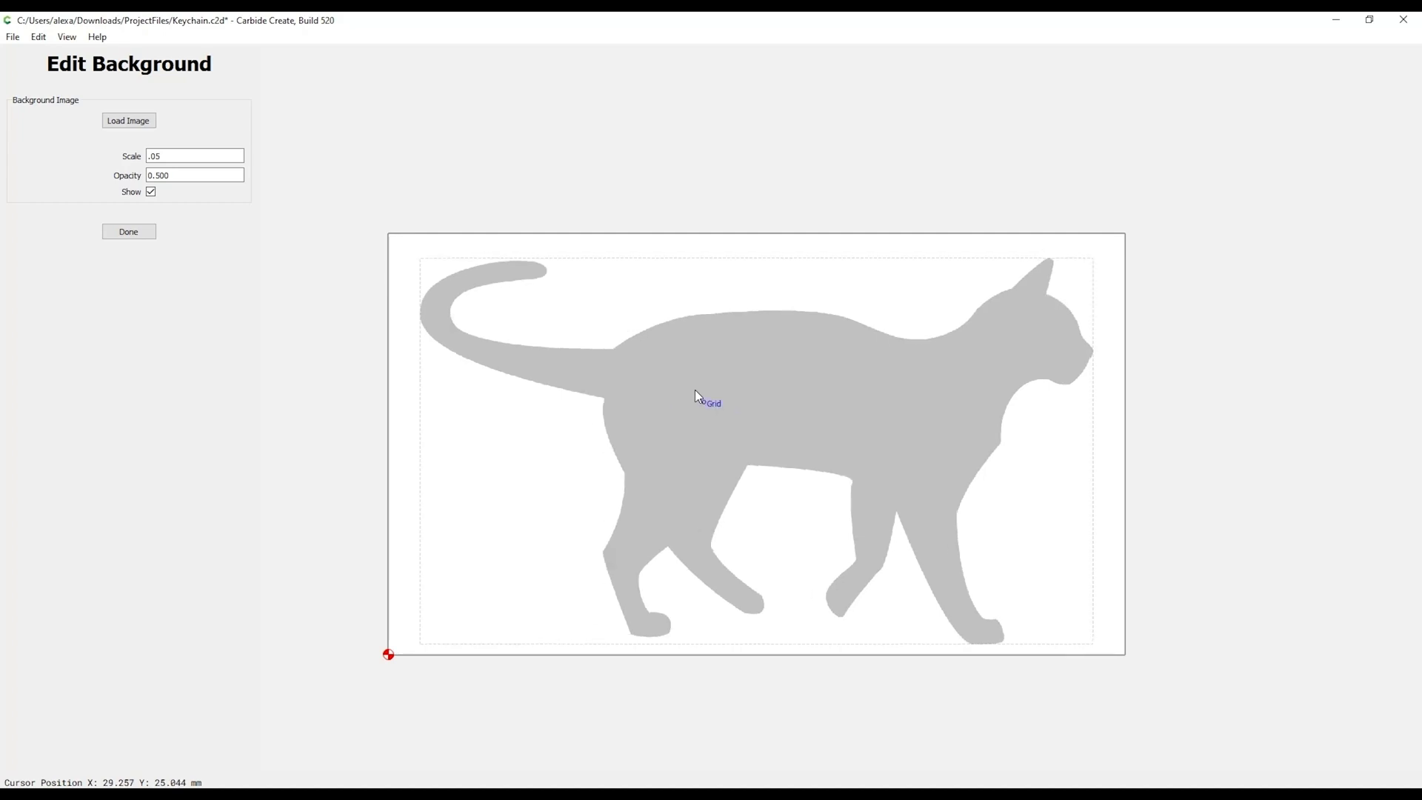
pyautogui.click(146, 235)
pyautogui.click(13, 37)
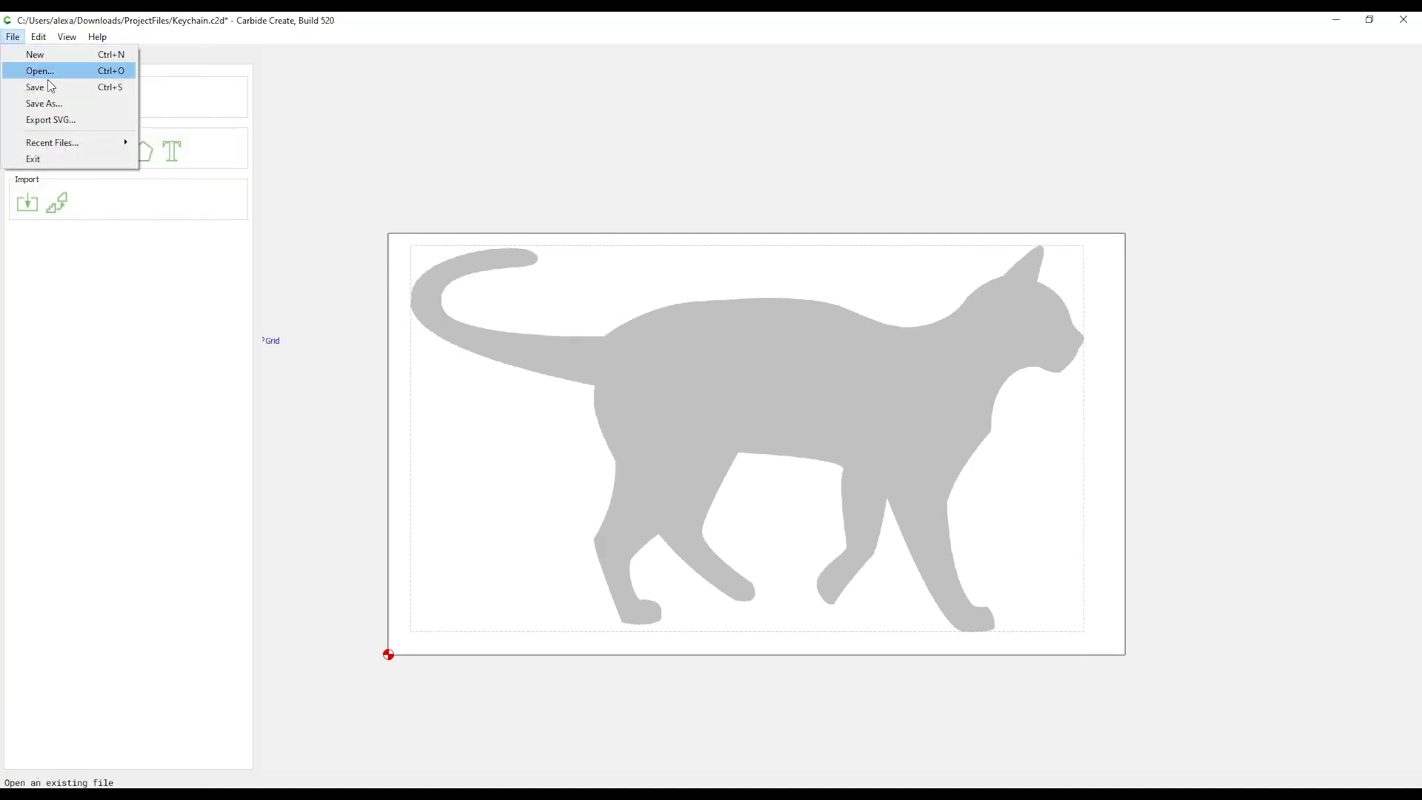
# Save Keychain.c2d and zoom in on the cat's head
pyautogui.click(49, 87)
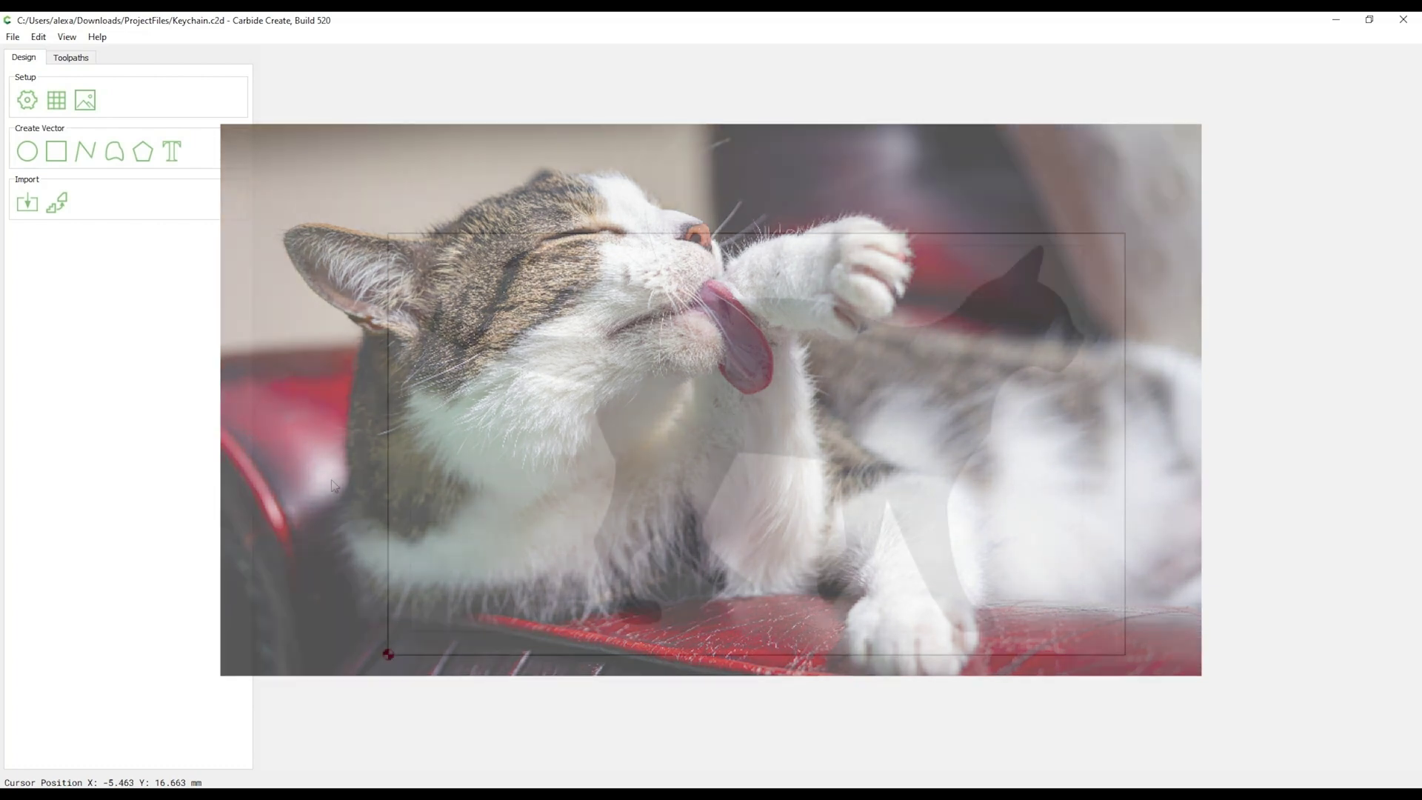
pyautogui.scroll(1, 1111, 305)
pyautogui.scroll(4, 1111, 305)
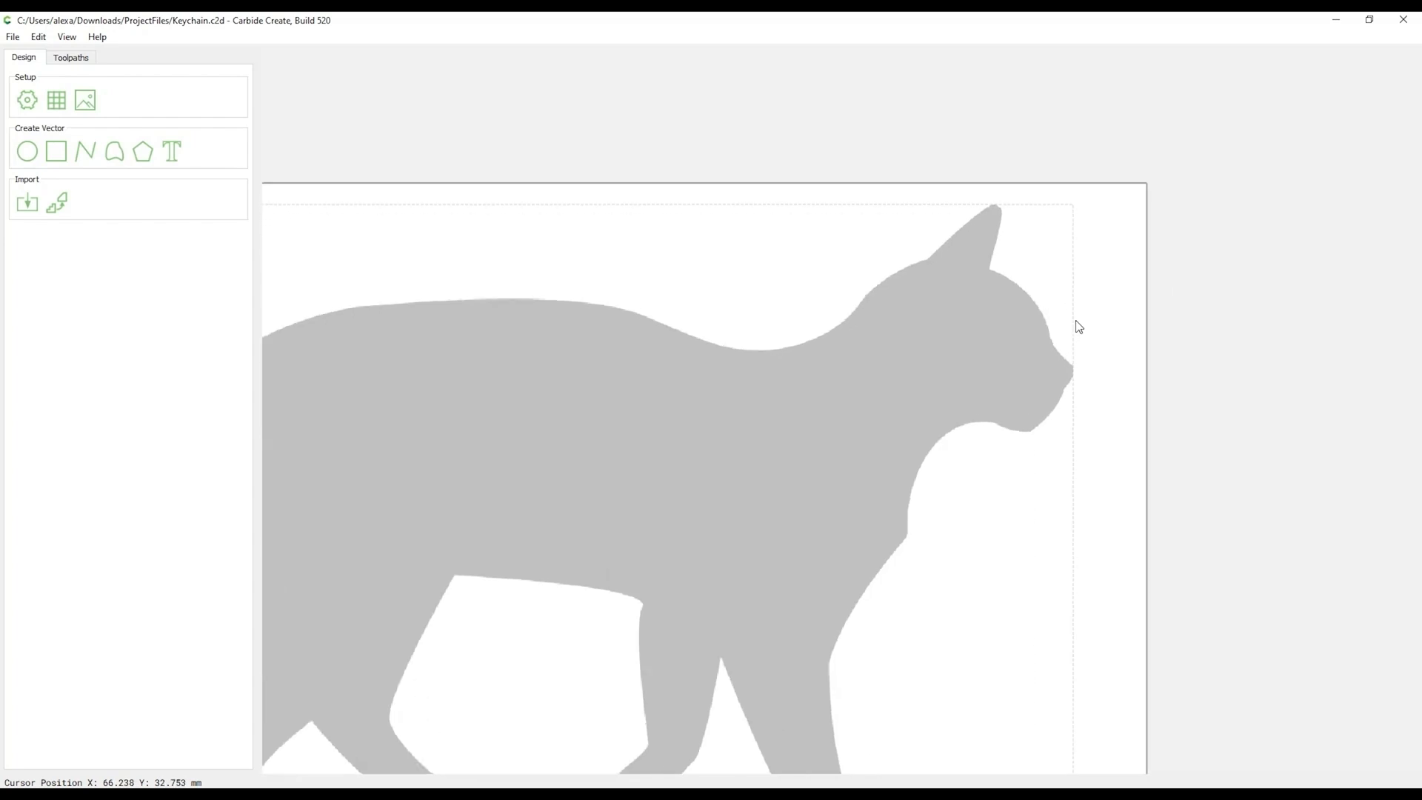
pyautogui.scroll(1, 1056, 414)
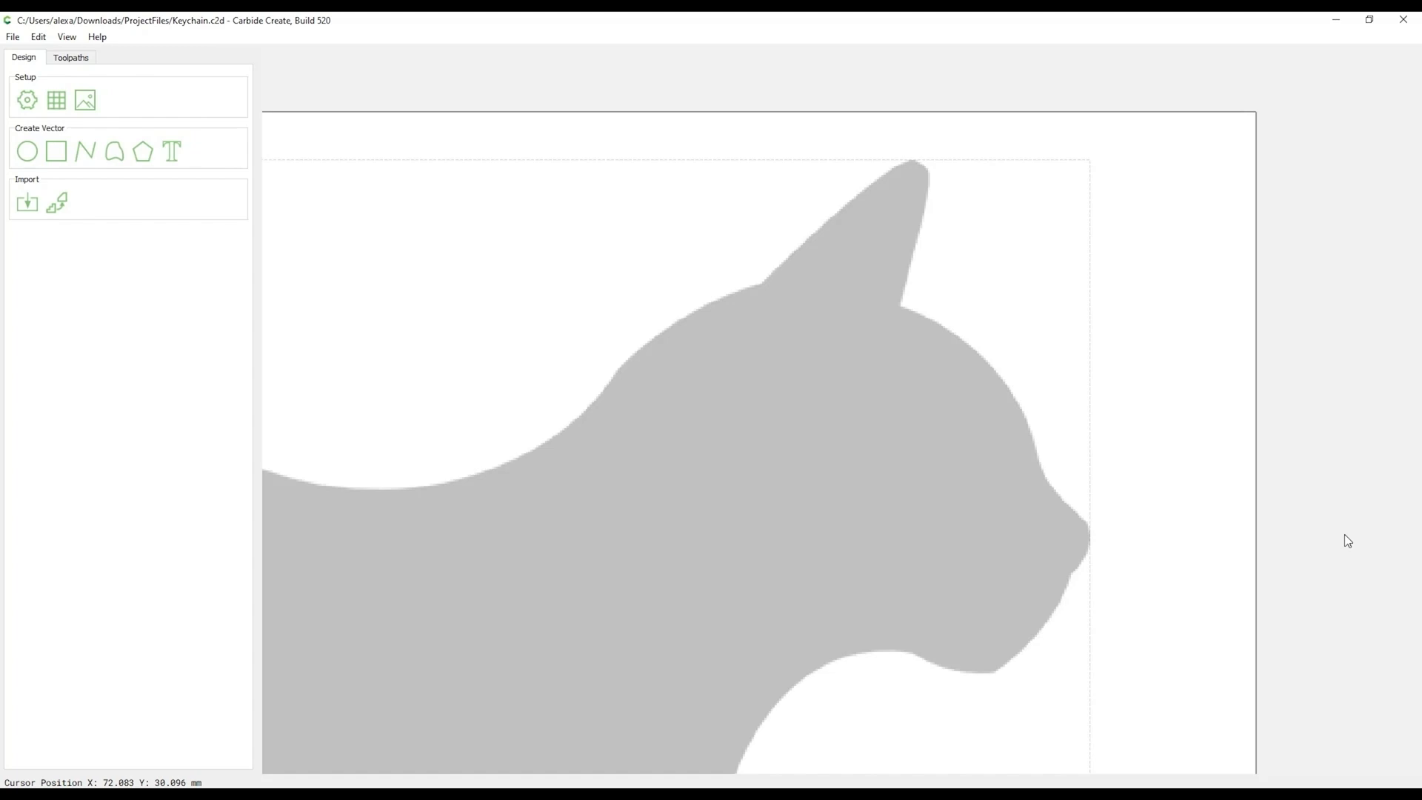
# Draw a 4.379 mm radius circle centred on the cat's head, reaching its edge
pyautogui.click(26, 151)
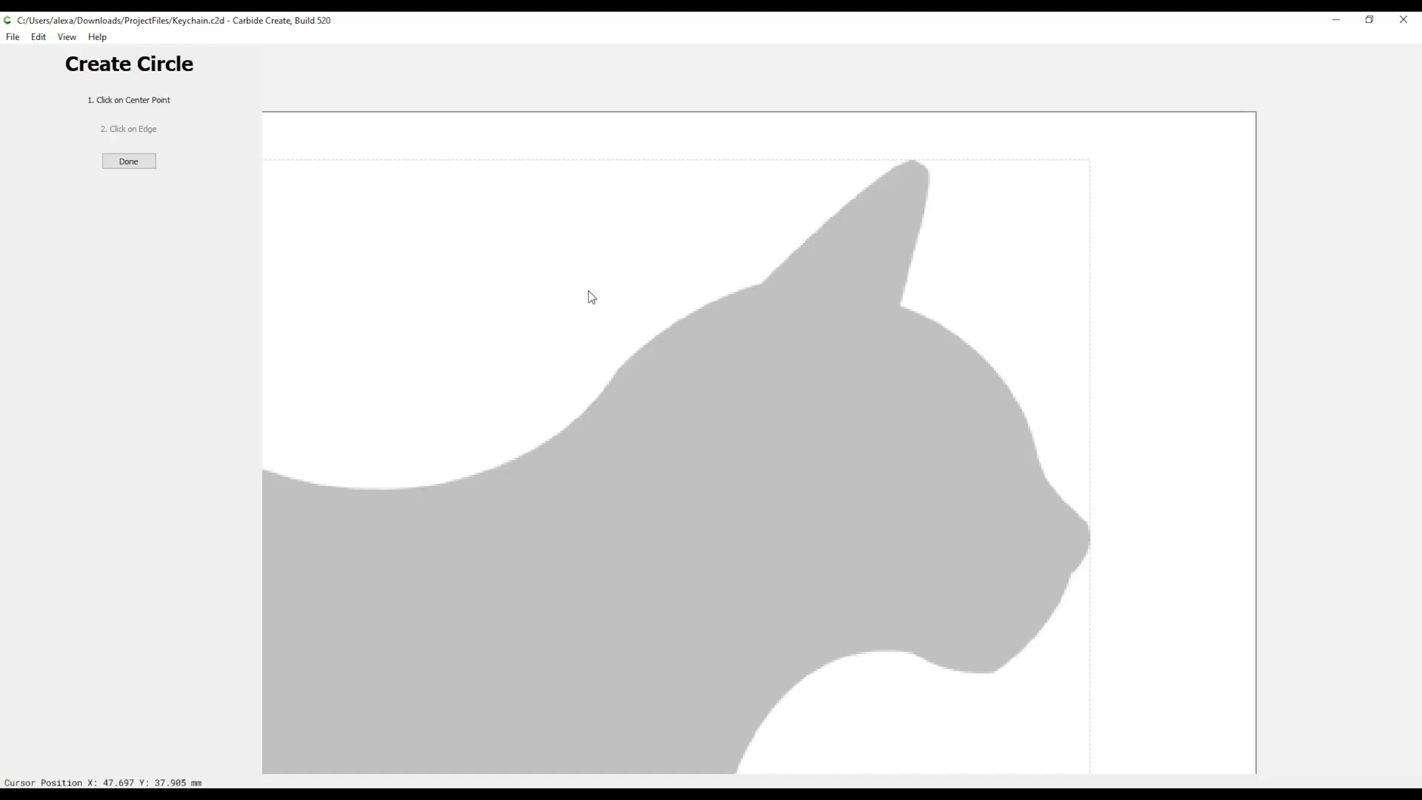
pyautogui.click(842, 478)
pyautogui.click(842, 477)
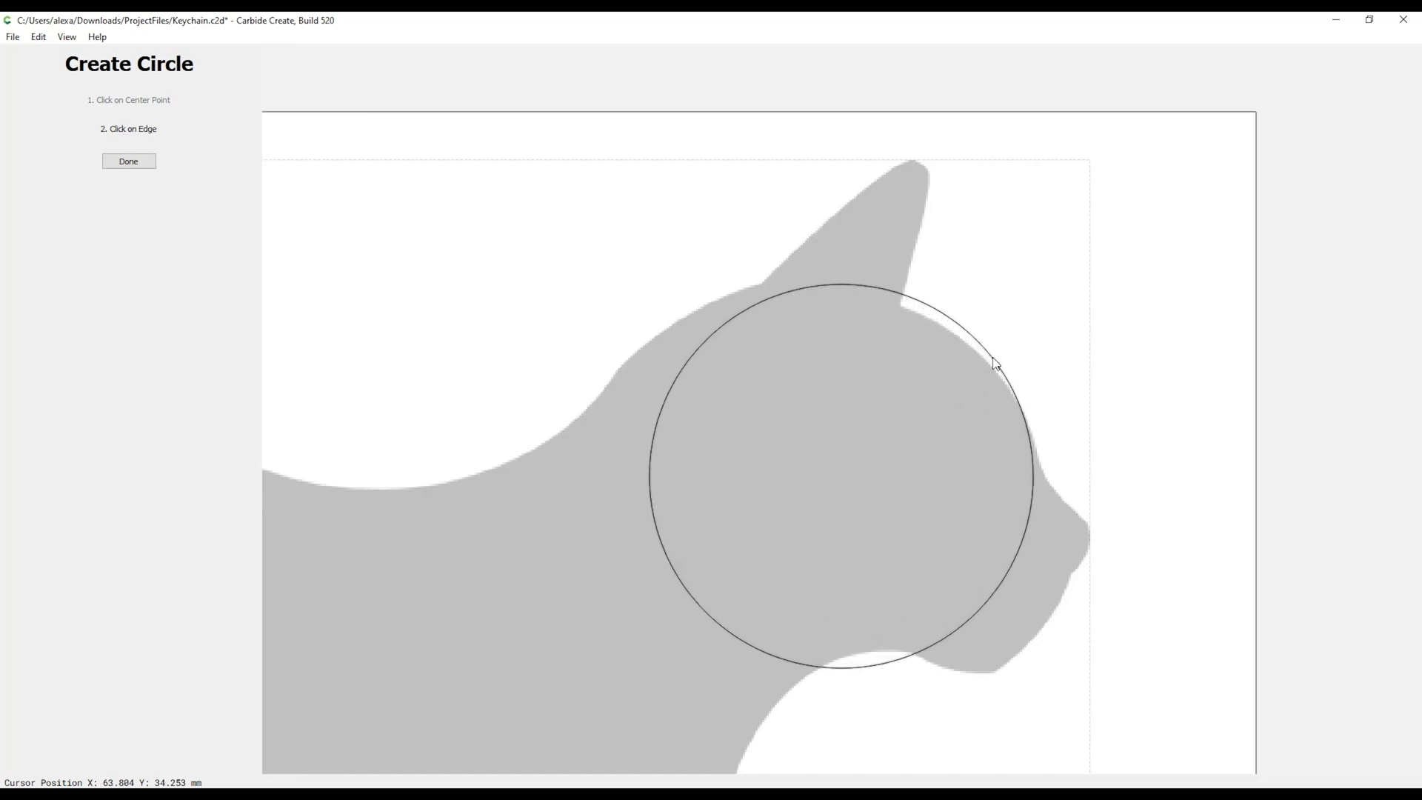
pyautogui.click(990, 366)
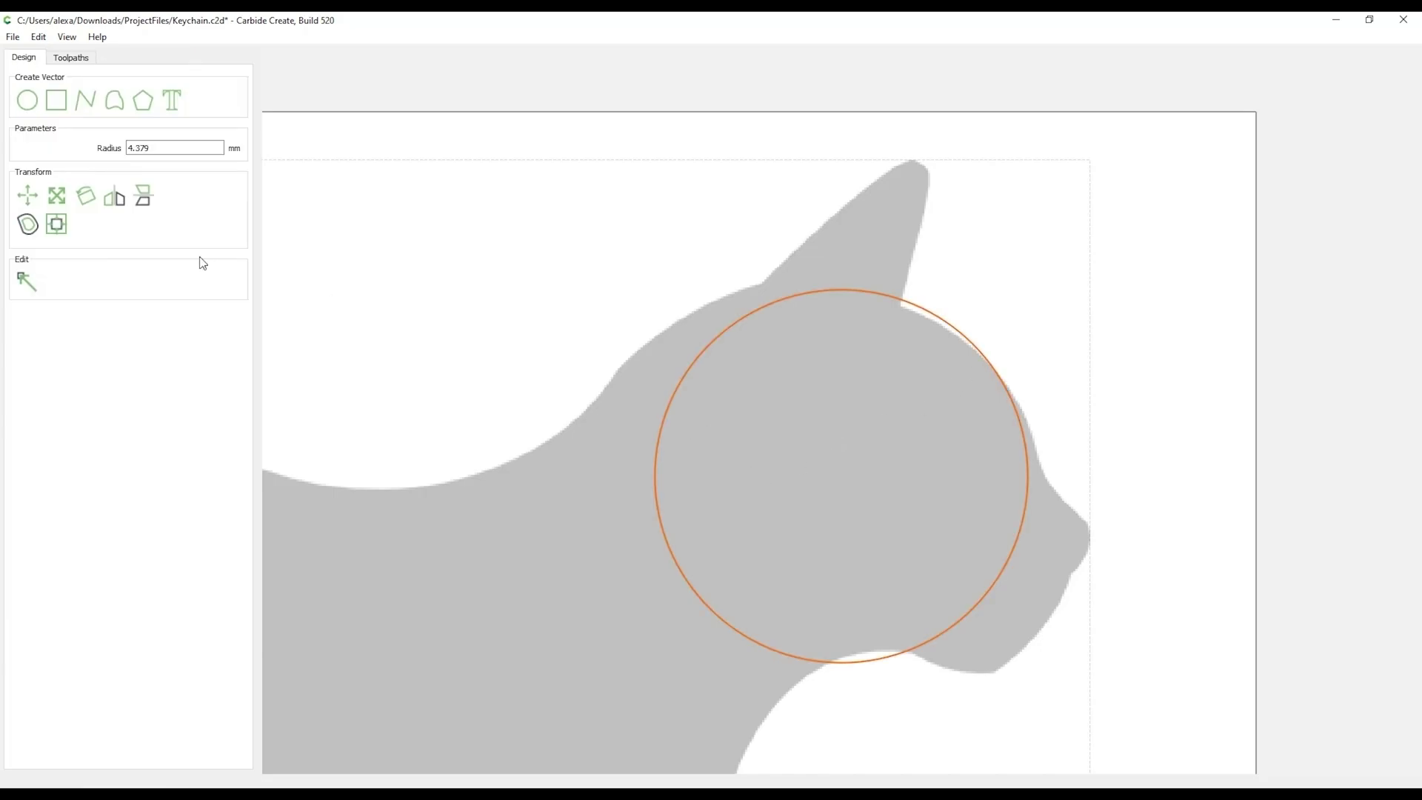
pyautogui.click(85, 101)
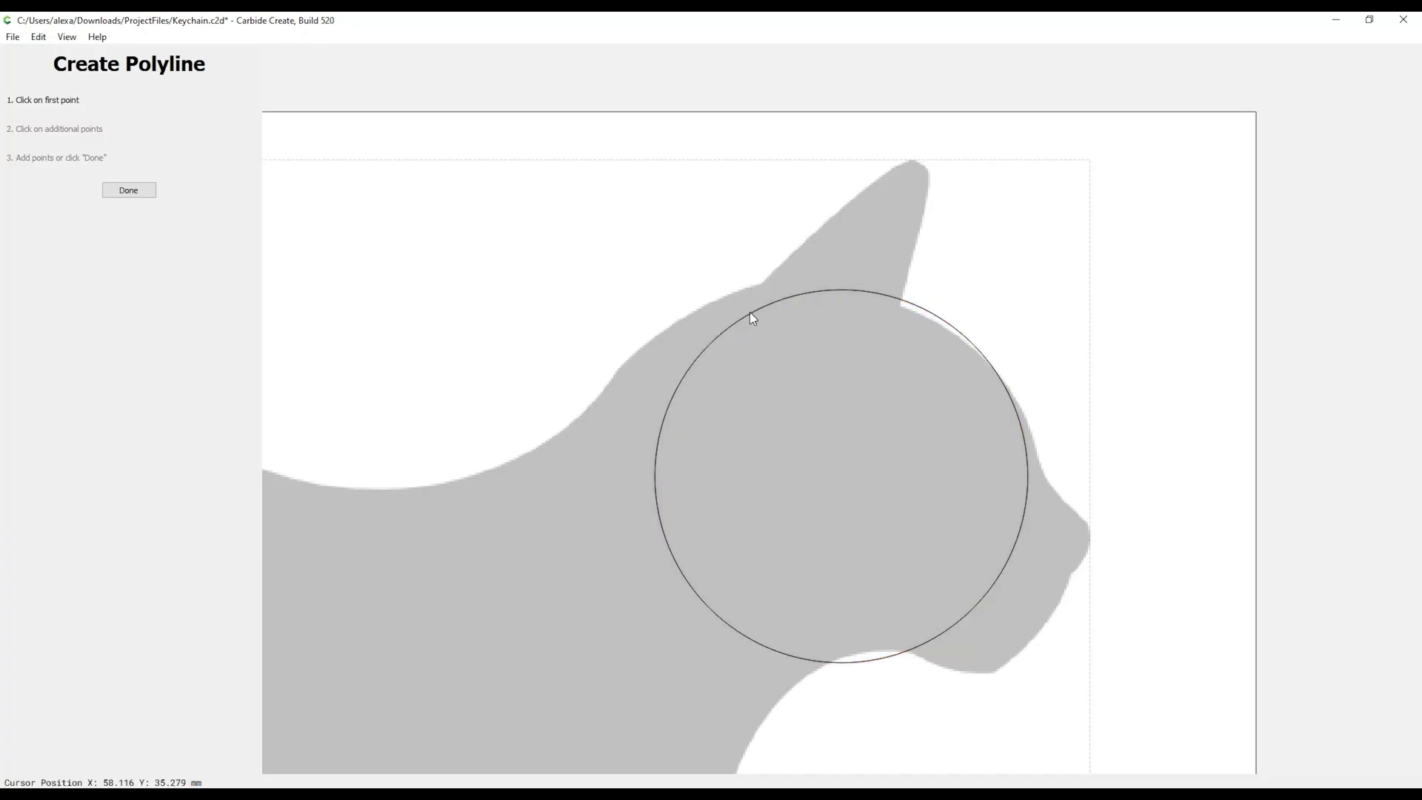
# Trace polyline points from the ear base over the ear tip and back of head to the nose
pyautogui.click(759, 286)
pyautogui.click(855, 196)
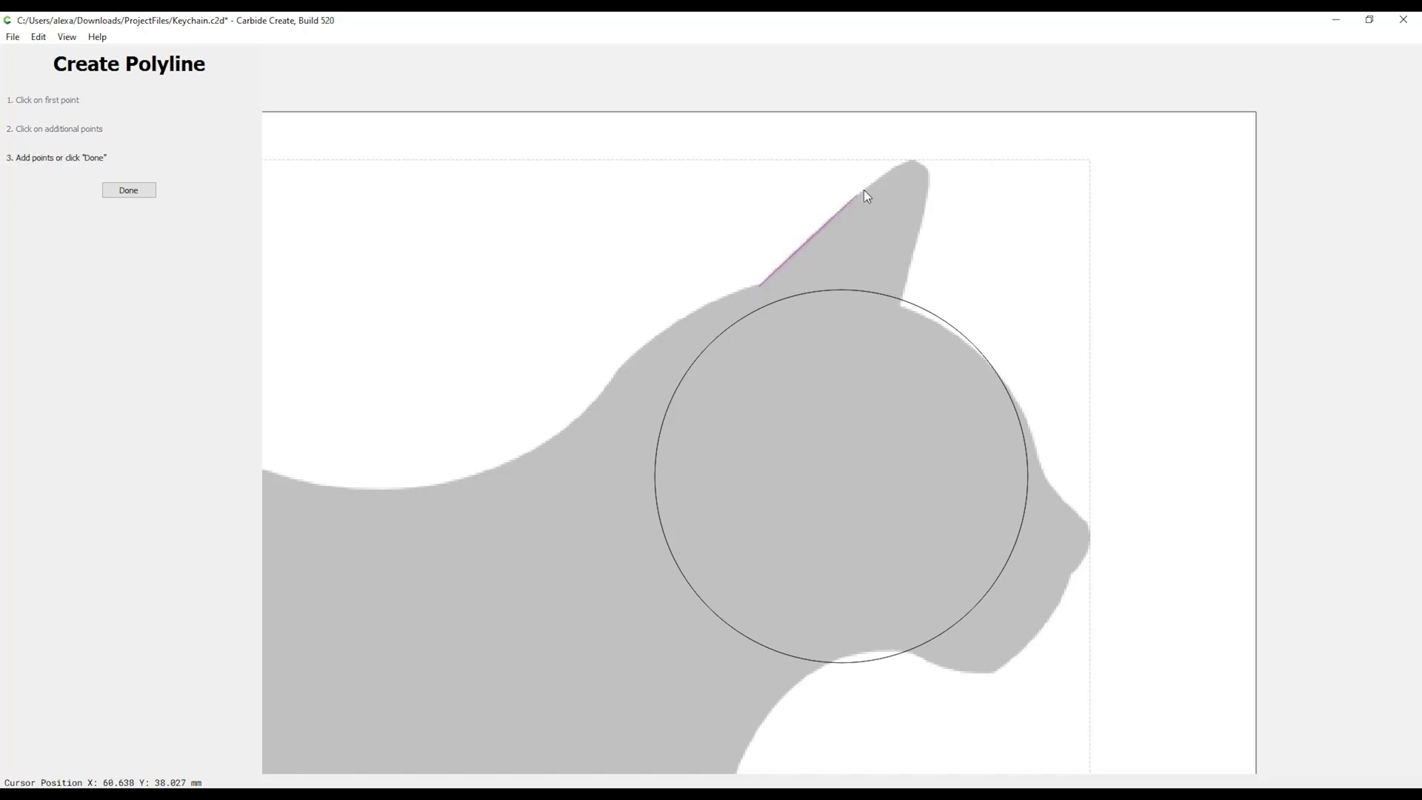
pyautogui.click(910, 160)
pyautogui.click(929, 170)
pyautogui.click(902, 305)
pyautogui.click(979, 364)
pyautogui.click(1026, 418)
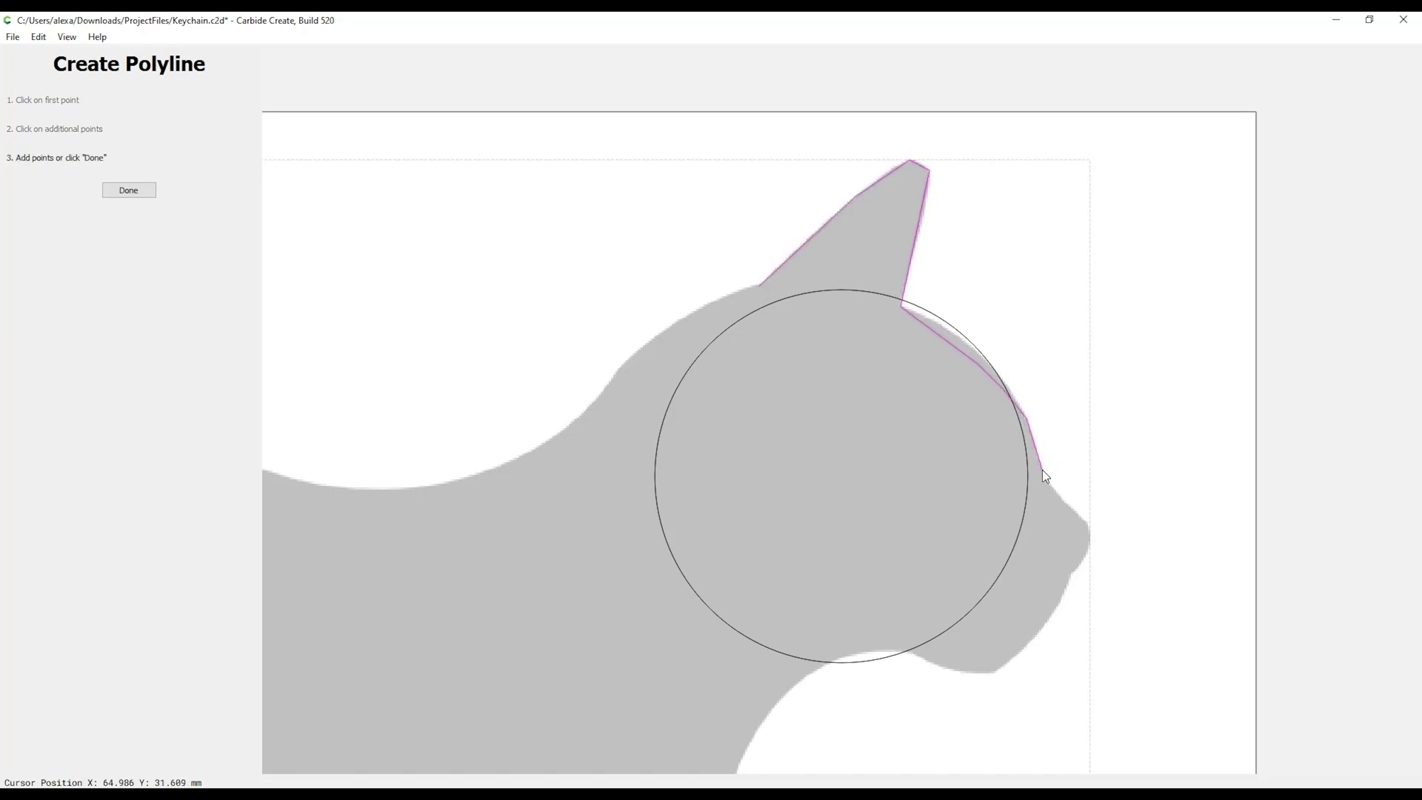
# Continue the outline along the cheek and jaw, finish it and close it into a shape
pyautogui.click(1068, 509)
pyautogui.click(1090, 524)
pyautogui.click(1089, 554)
pyautogui.click(1054, 615)
pyautogui.click(1016, 662)
pyautogui.click(978, 675)
pyautogui.click(919, 662)
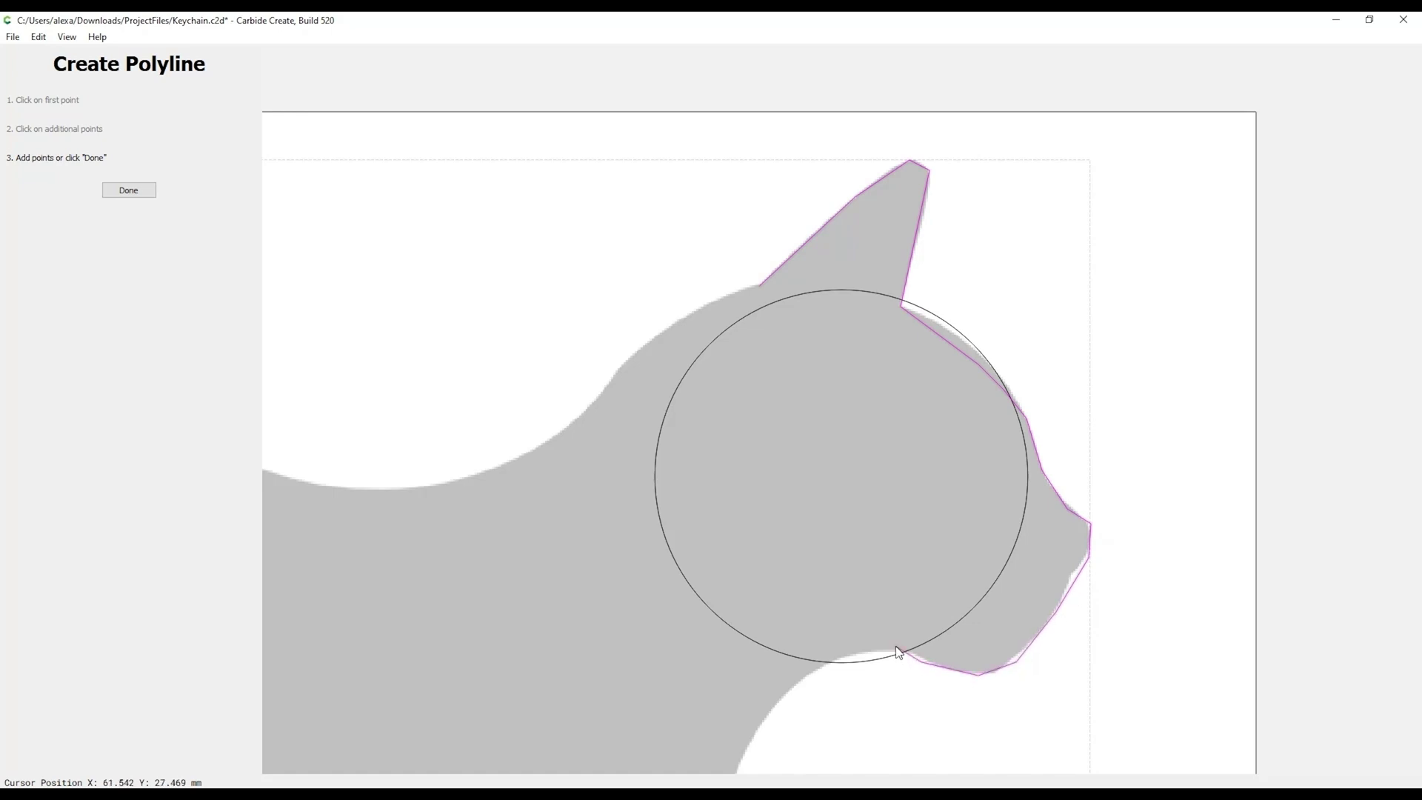
pyautogui.click(900, 651)
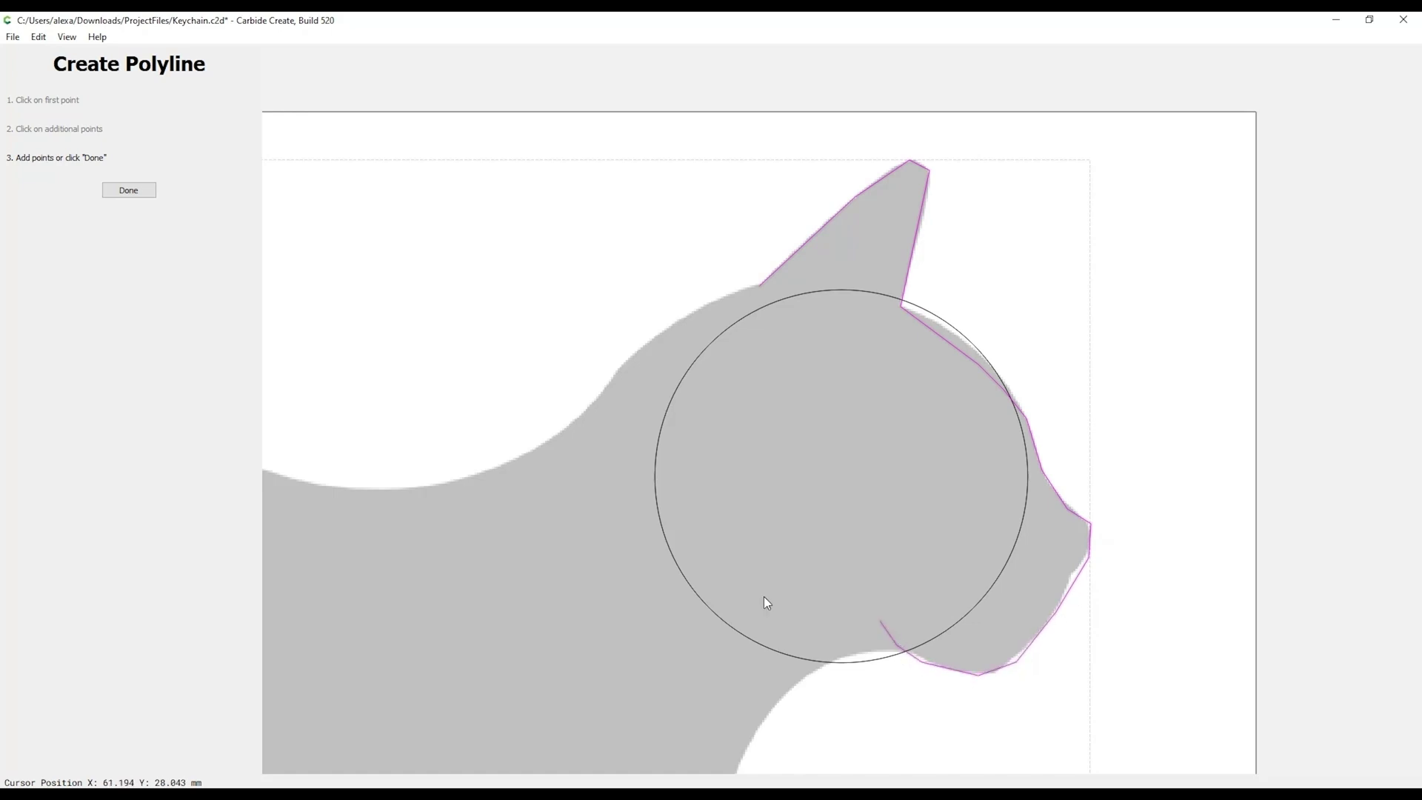
pyautogui.click(129, 191)
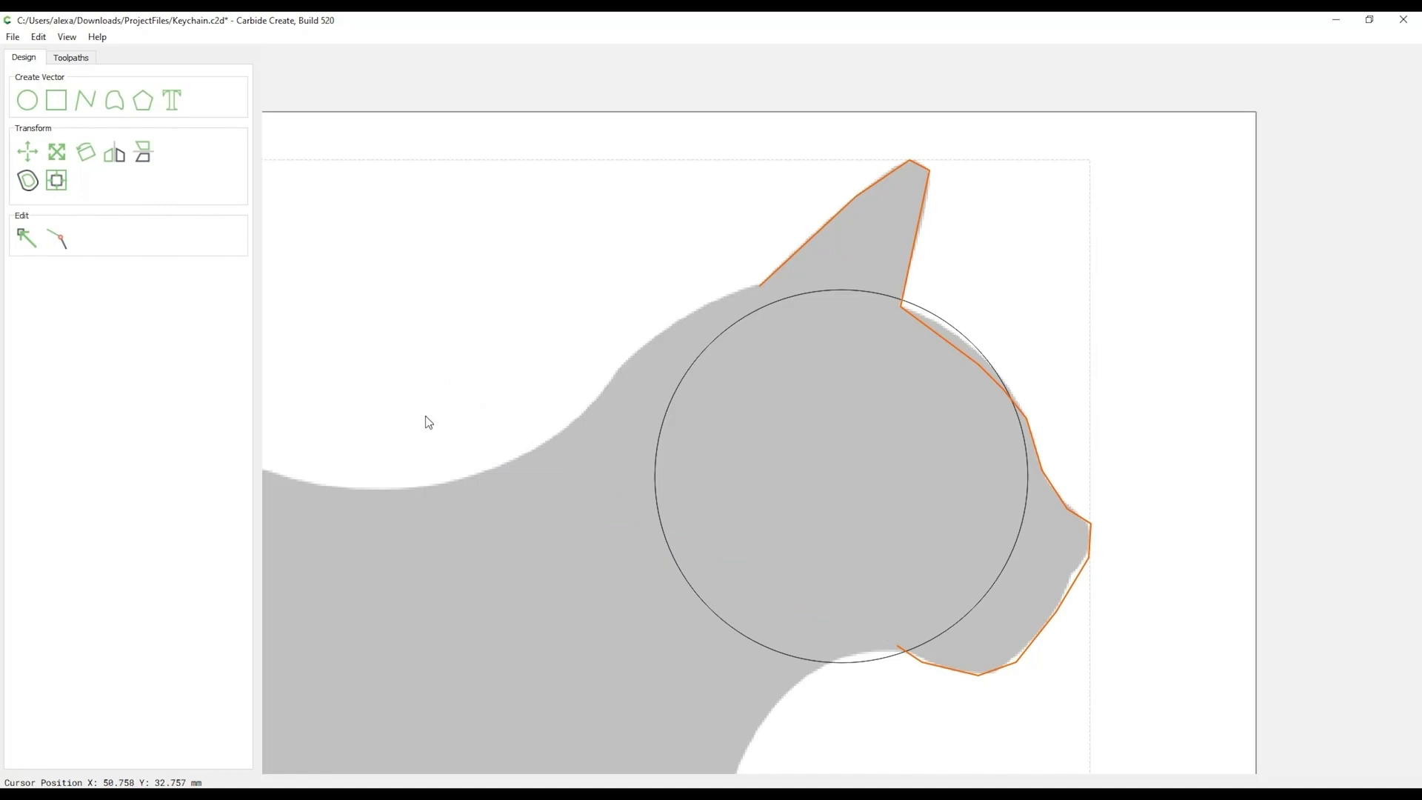
pyautogui.click(60, 240)
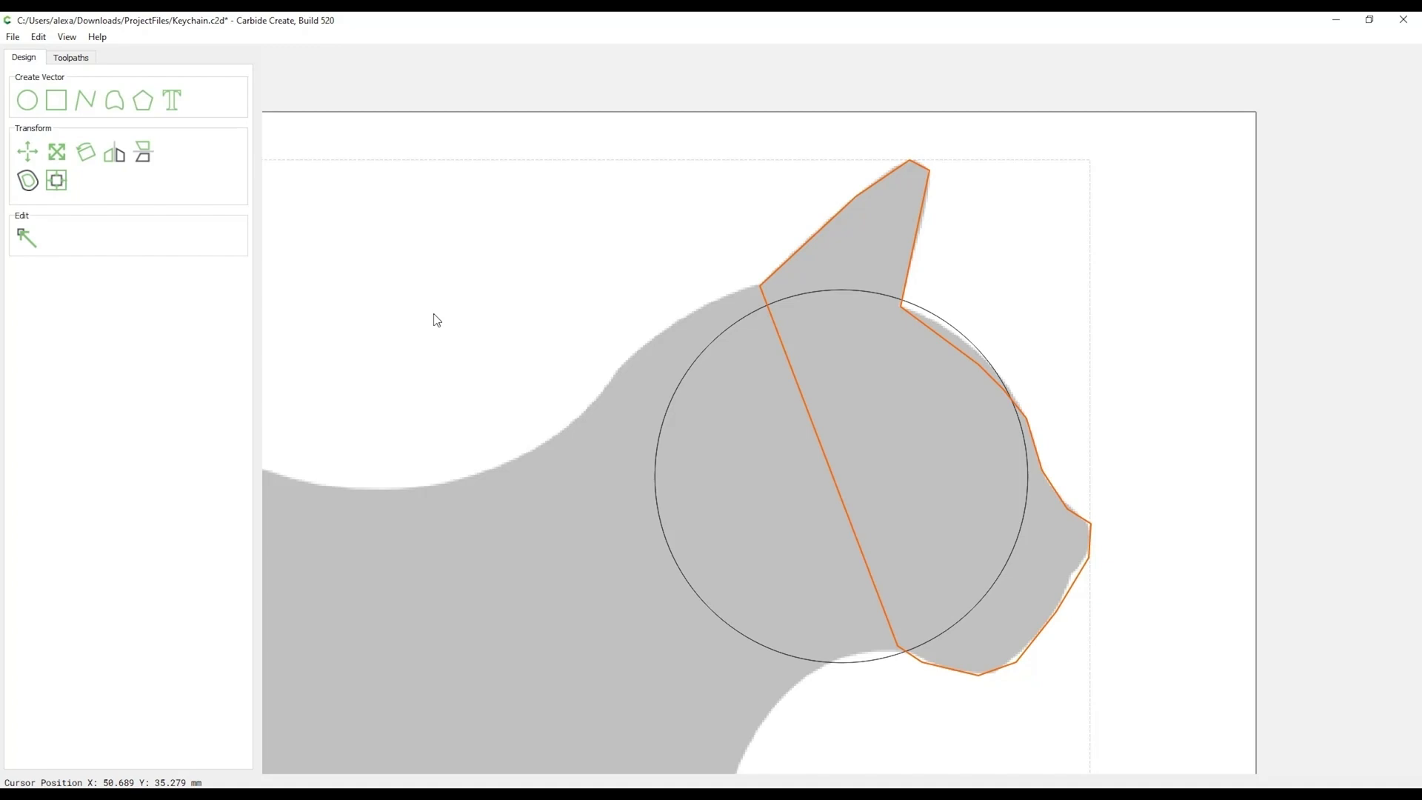
# Box-select the head circle and traced outline and Boolean Union them
pyautogui.moveTo(462, 120); pyautogui.dragTo(1148, 733)
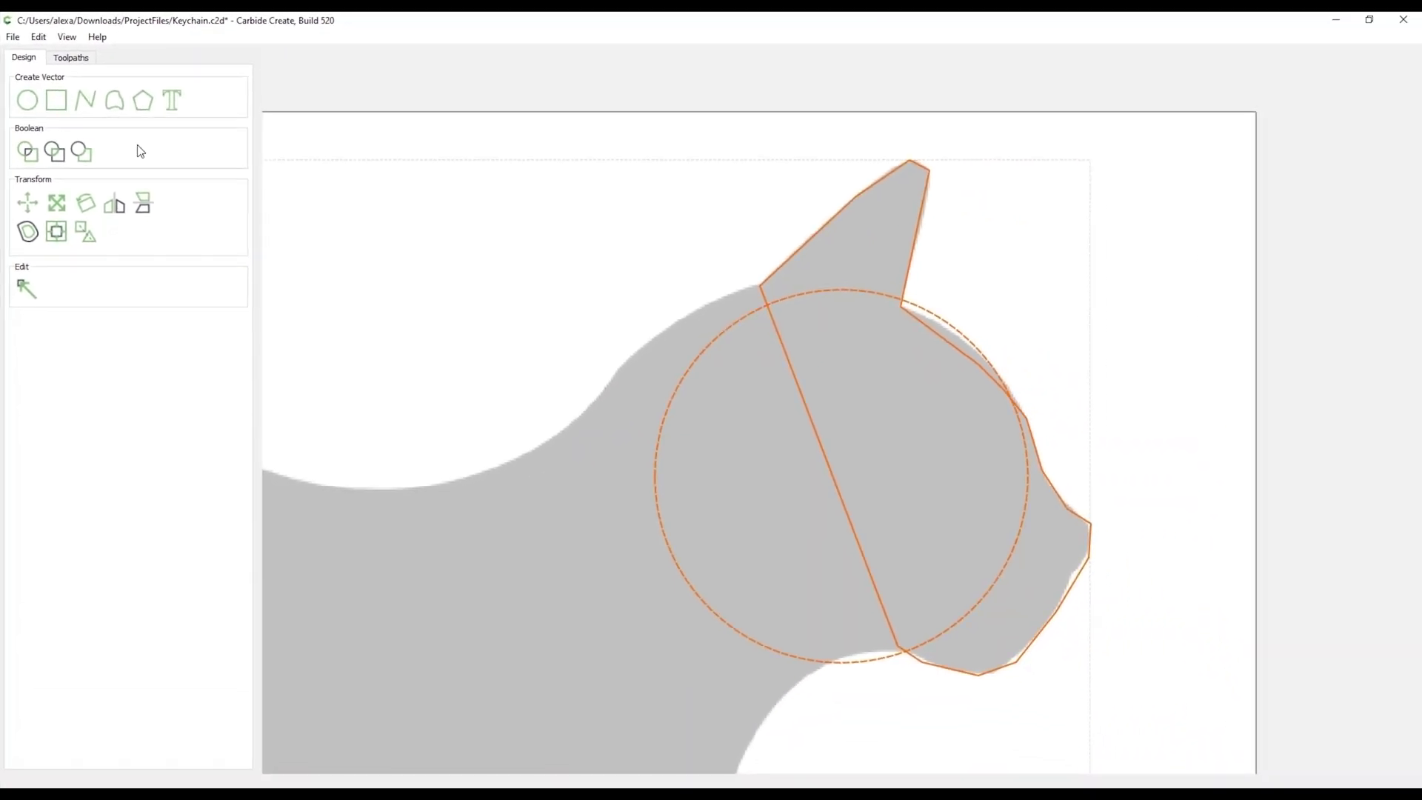
pyautogui.click(26, 152)
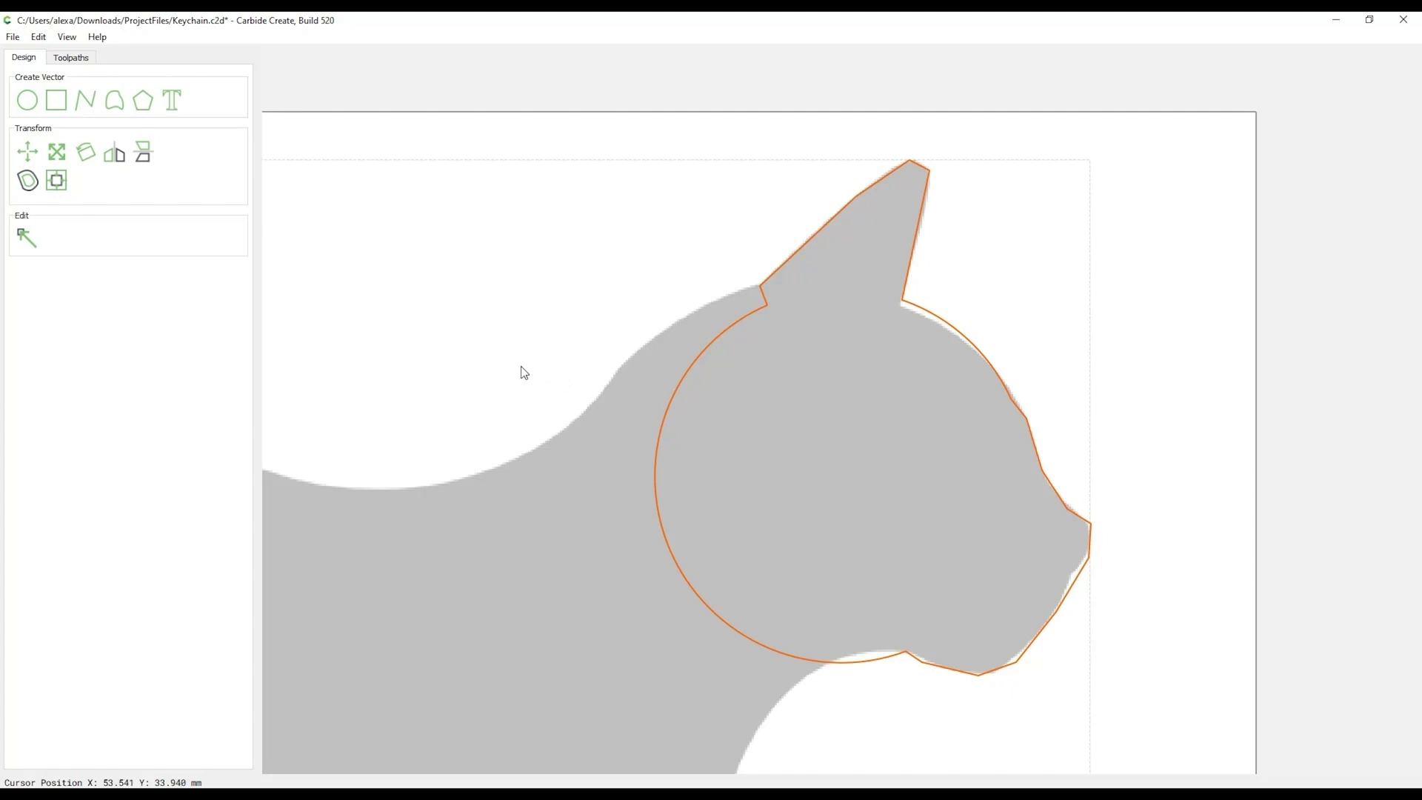
# In Node Edit, move the corner nodes onto the head edge to reshape the notch
pyautogui.click(24, 236)
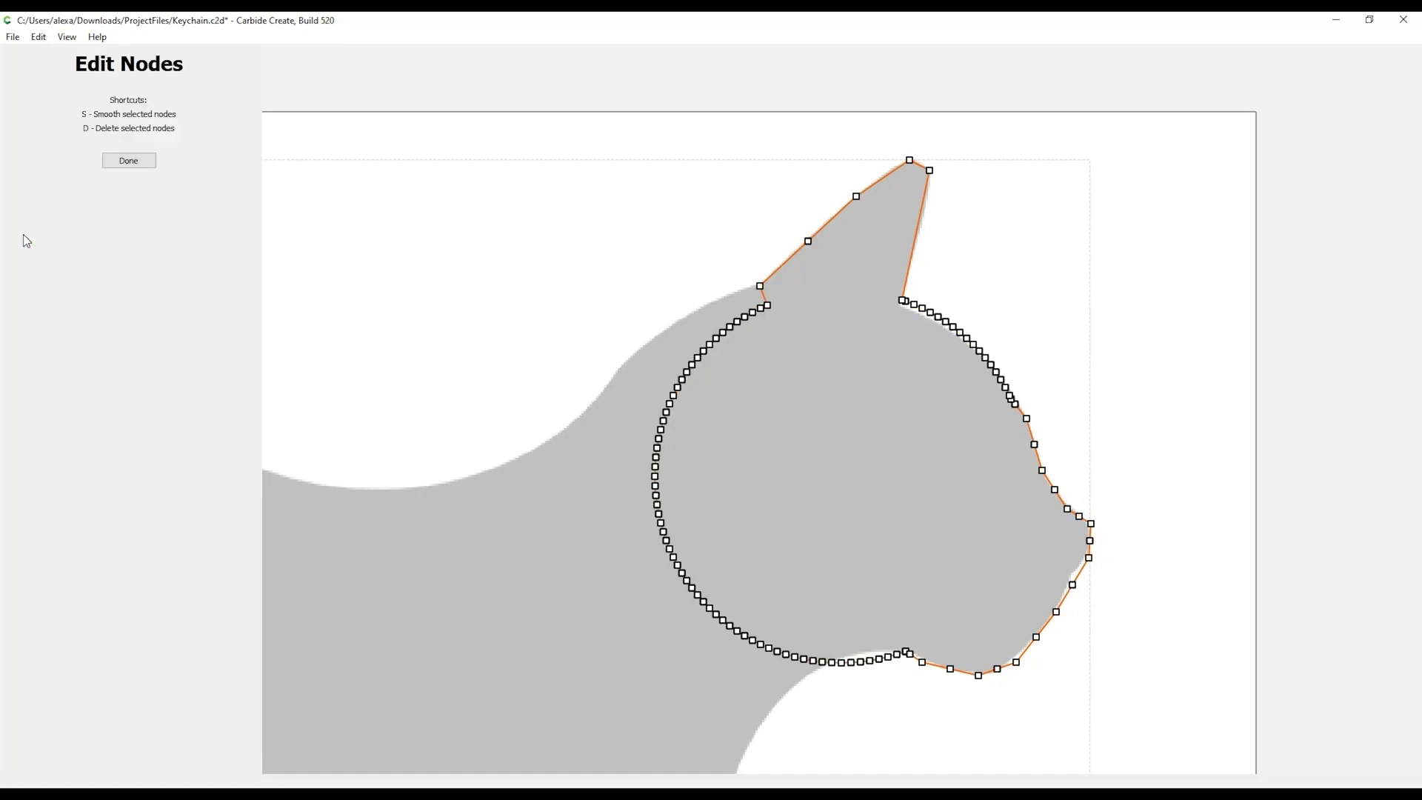
pyautogui.scroll(5, 832, 302)
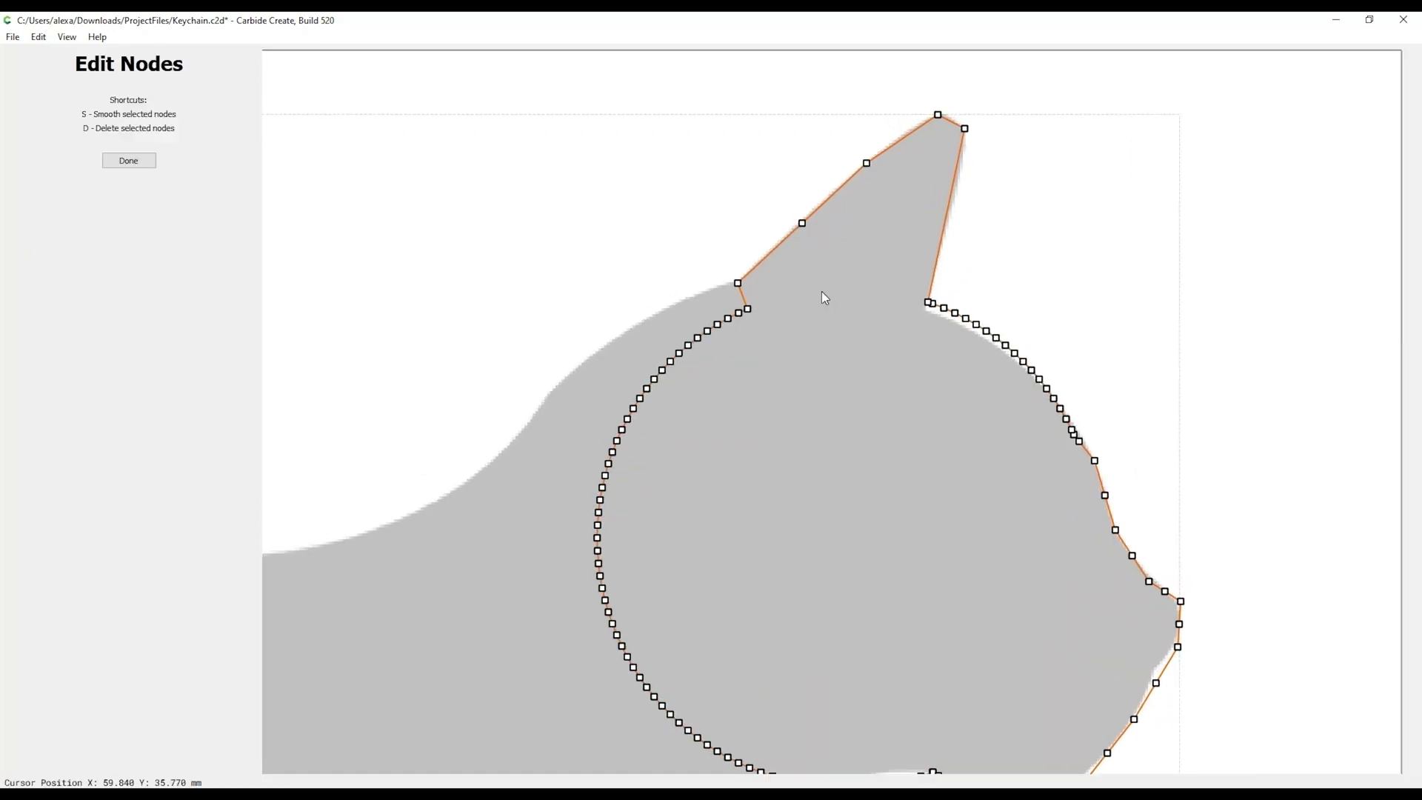
pyautogui.moveTo(890, 234); pyautogui.dragTo(803, 416)
pyautogui.moveTo(1008, 315); pyautogui.dragTo(1173, 429)
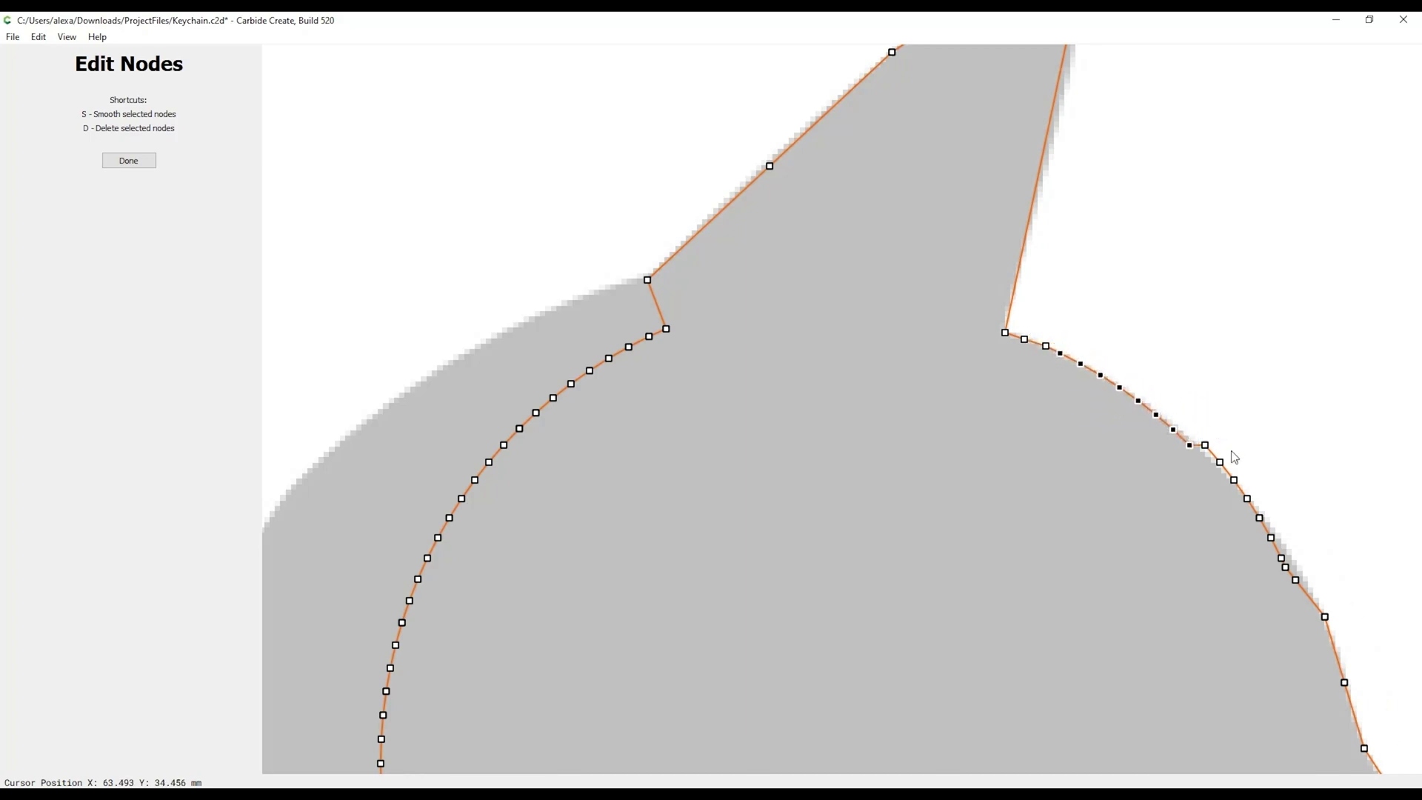
pyautogui.moveTo(1283, 474); pyautogui.dragTo(1095, 346)
pyautogui.moveTo(667, 329); pyautogui.dragTo(591, 297)
# Smooth the node behind the ear and delete the node below the notch
pyautogui.click(646, 280)
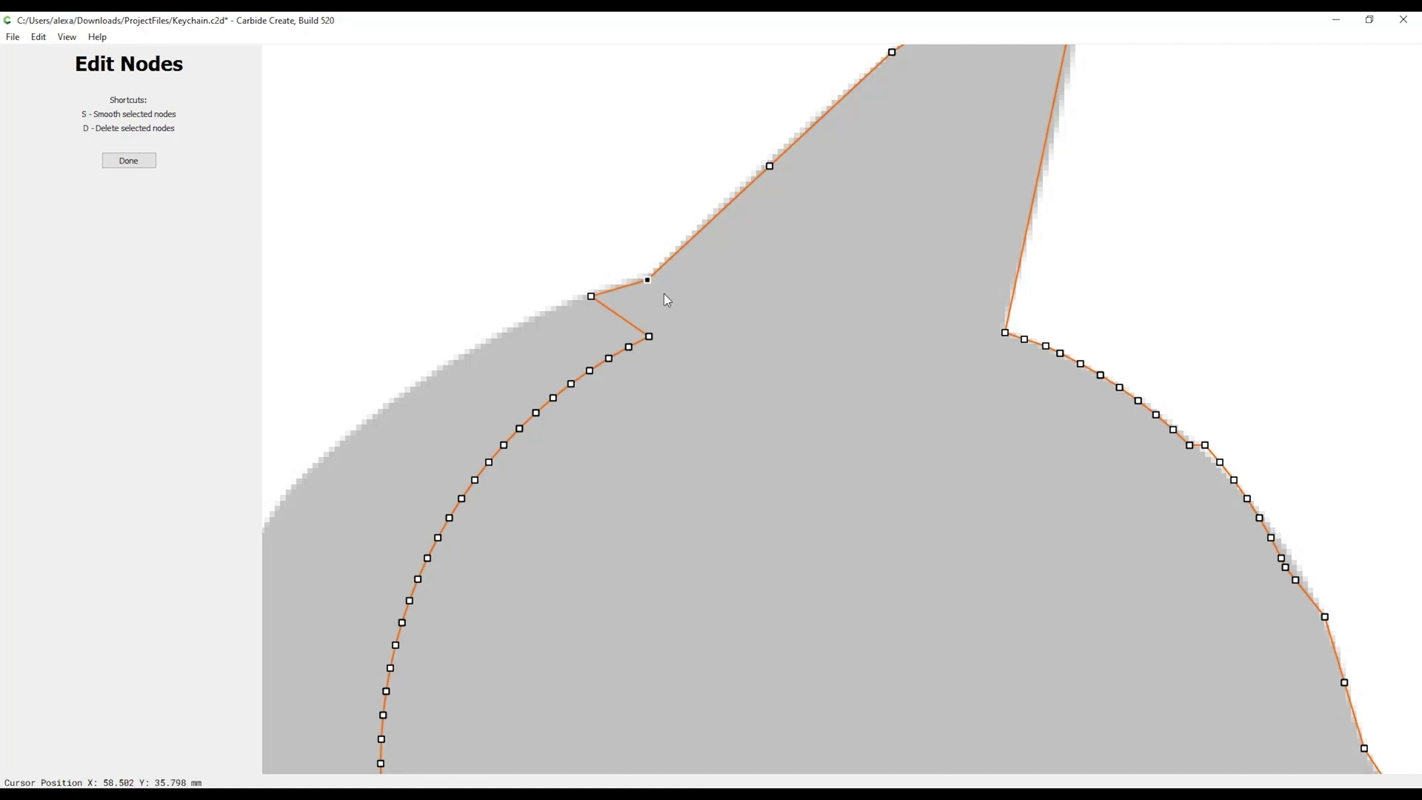
pyautogui.press('s')
pyautogui.moveTo(660, 276); pyautogui.dragTo(688, 257)
pyautogui.click(707, 308)
pyautogui.click(649, 336)
pyautogui.press('d')
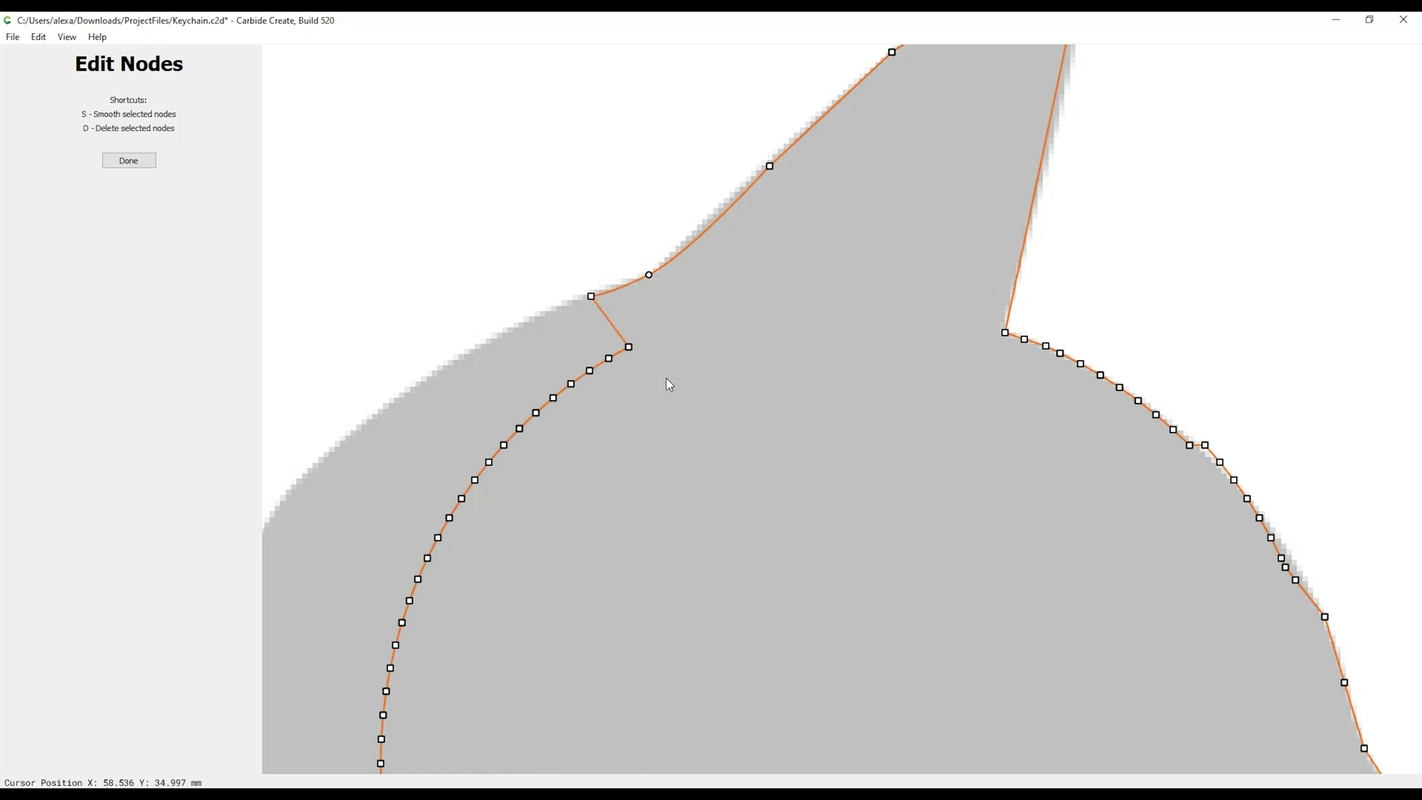
# Pull the back-curve nodes onto the cat's head contour and finish node editing
pyautogui.moveTo(708, 344); pyautogui.dragTo(425, 493)
pyautogui.moveTo(626, 347); pyautogui.dragTo(533, 325)
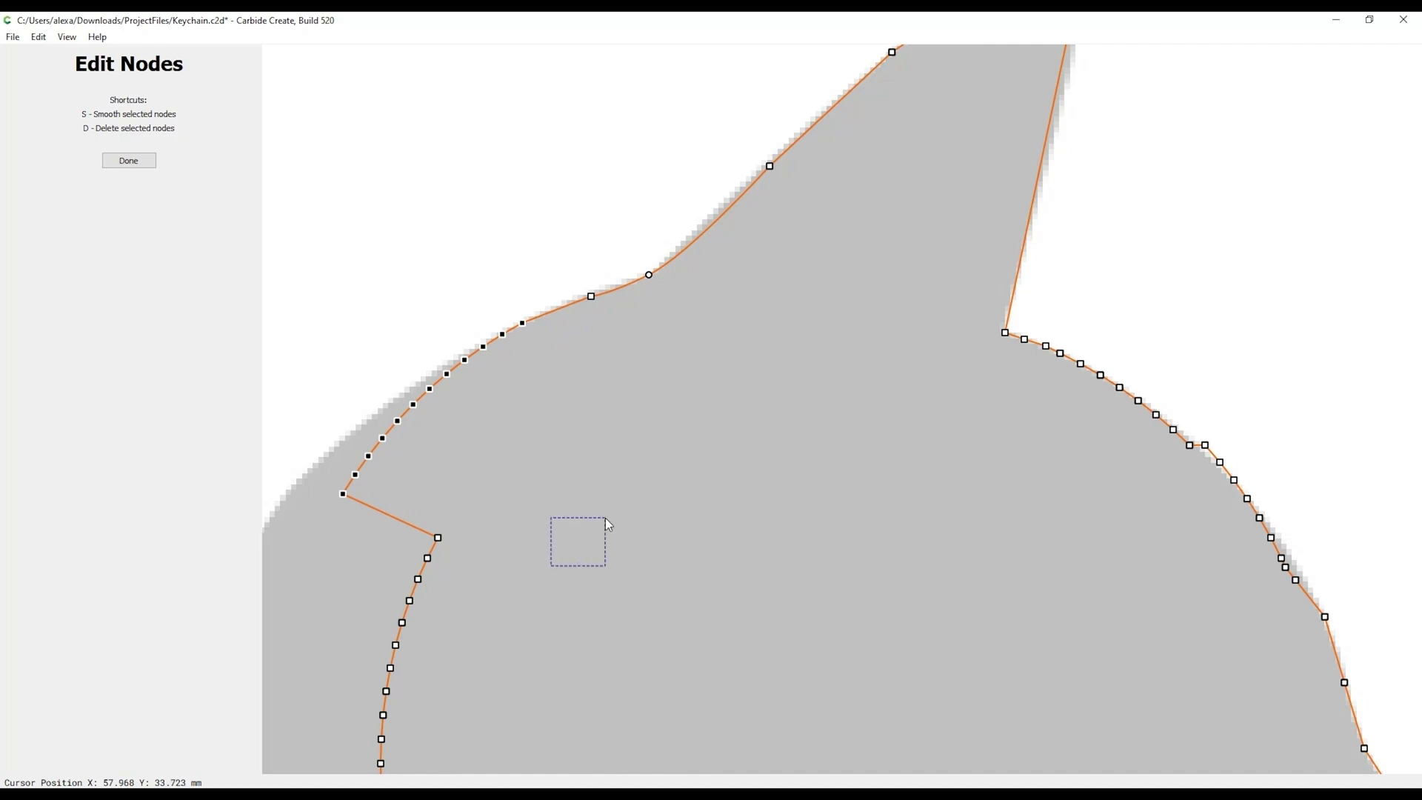
pyautogui.moveTo(605, 517); pyautogui.dragTo(589, 544)
pyautogui.moveTo(318, 520); pyautogui.dragTo(462, 359)
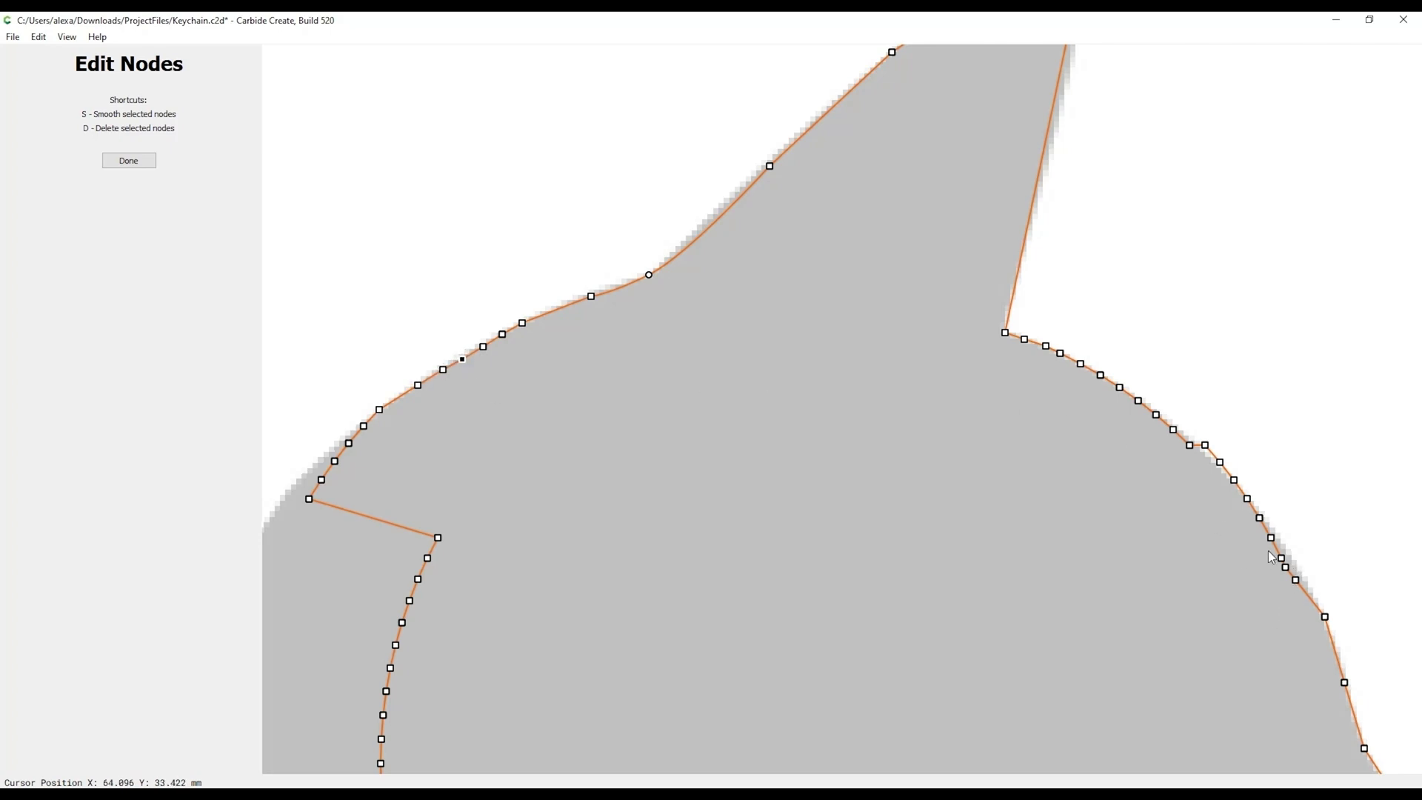
pyautogui.moveTo(1274, 550); pyautogui.dragTo(1304, 577)
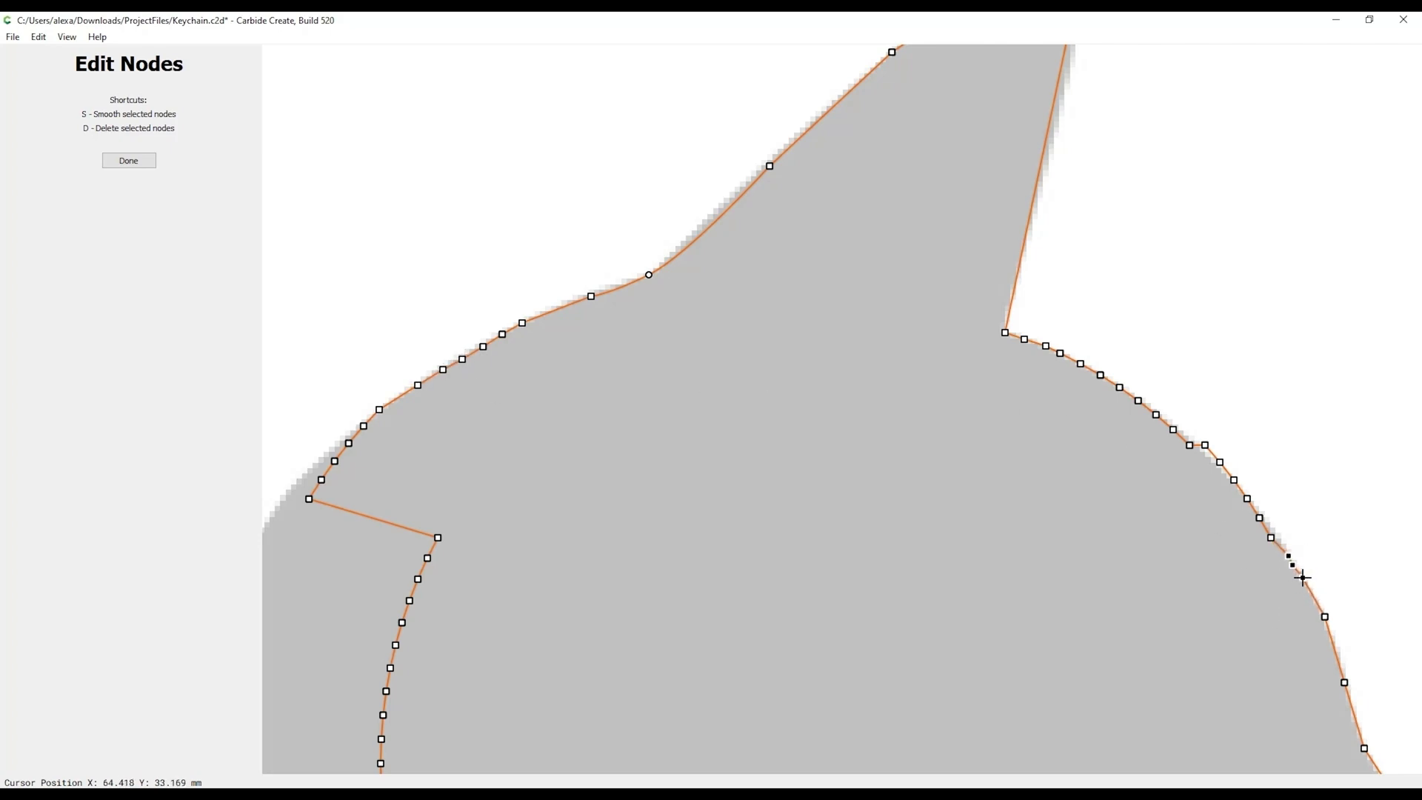
pyautogui.click(1150, 605)
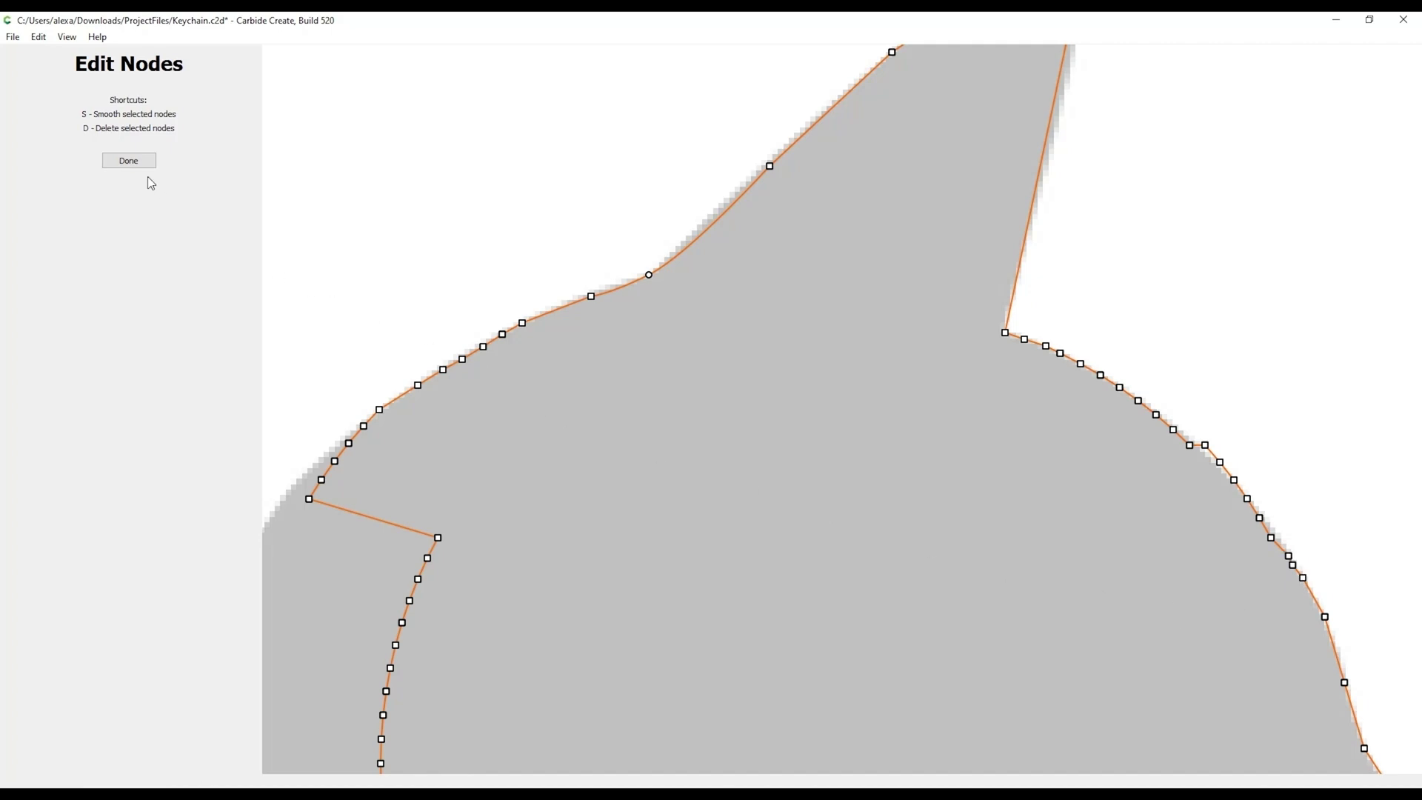
pyautogui.click(130, 162)
# Deselect the head outline and untick Show for the cat background image
pyautogui.scroll(-3, 614, 280)
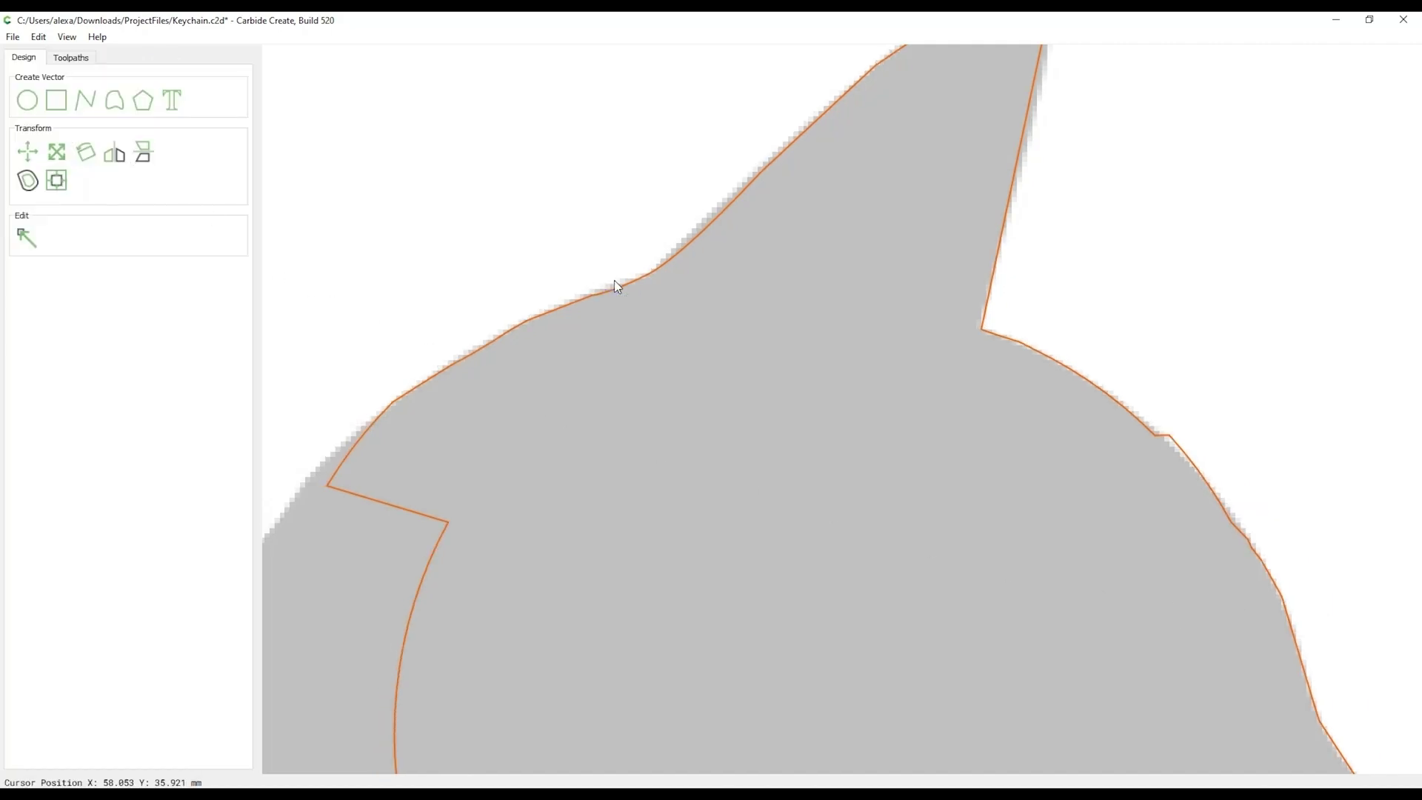
pyautogui.scroll(-4, 667, 332)
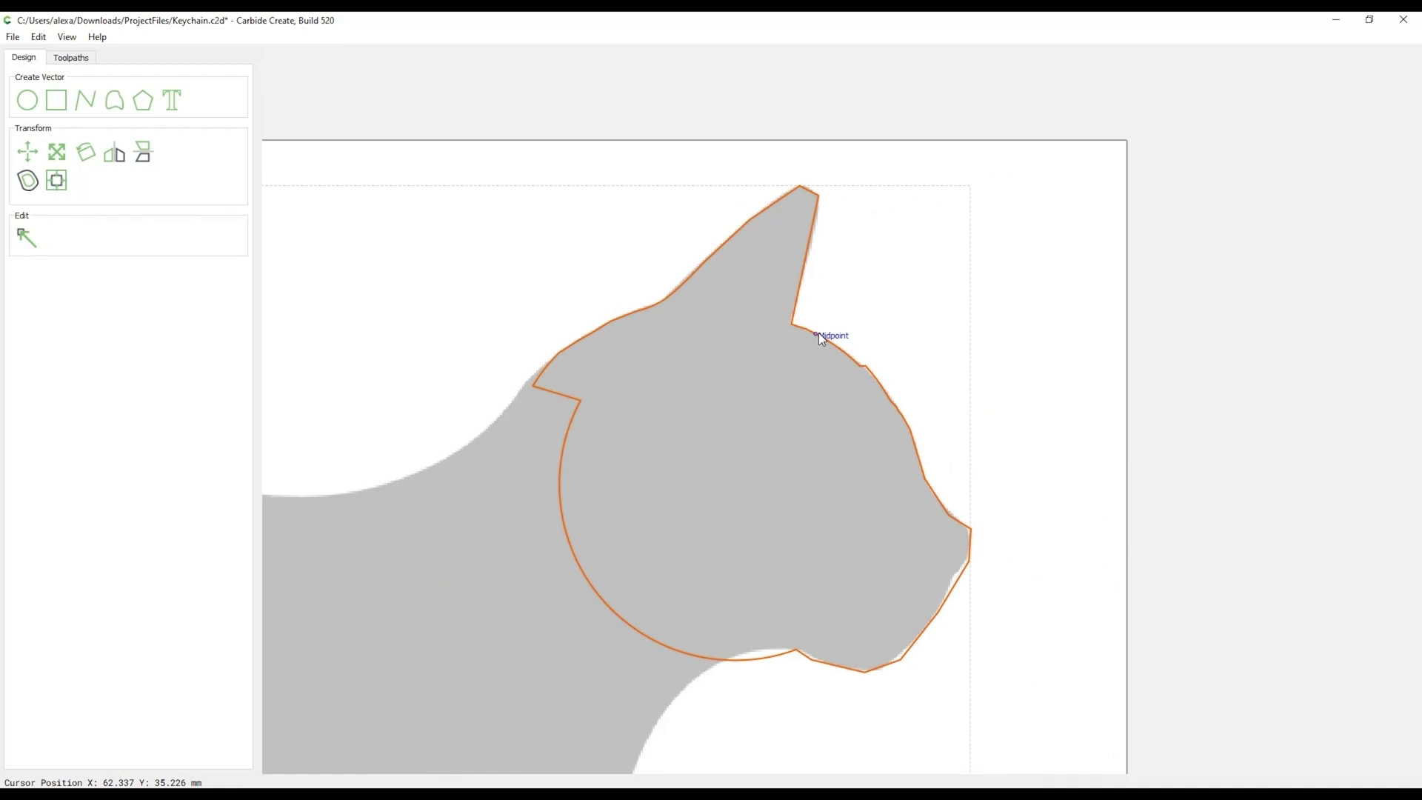
pyautogui.click(927, 311)
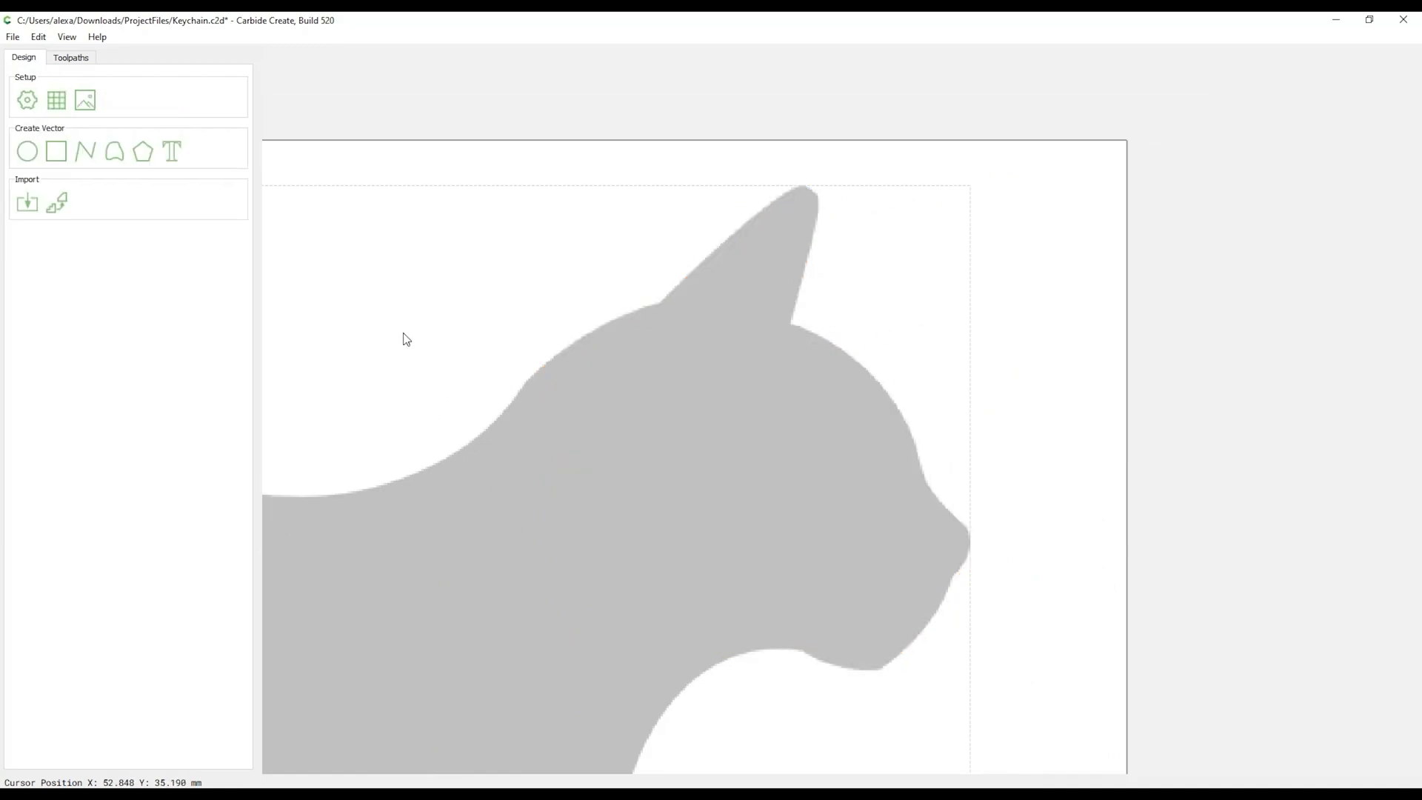
pyautogui.click(87, 101)
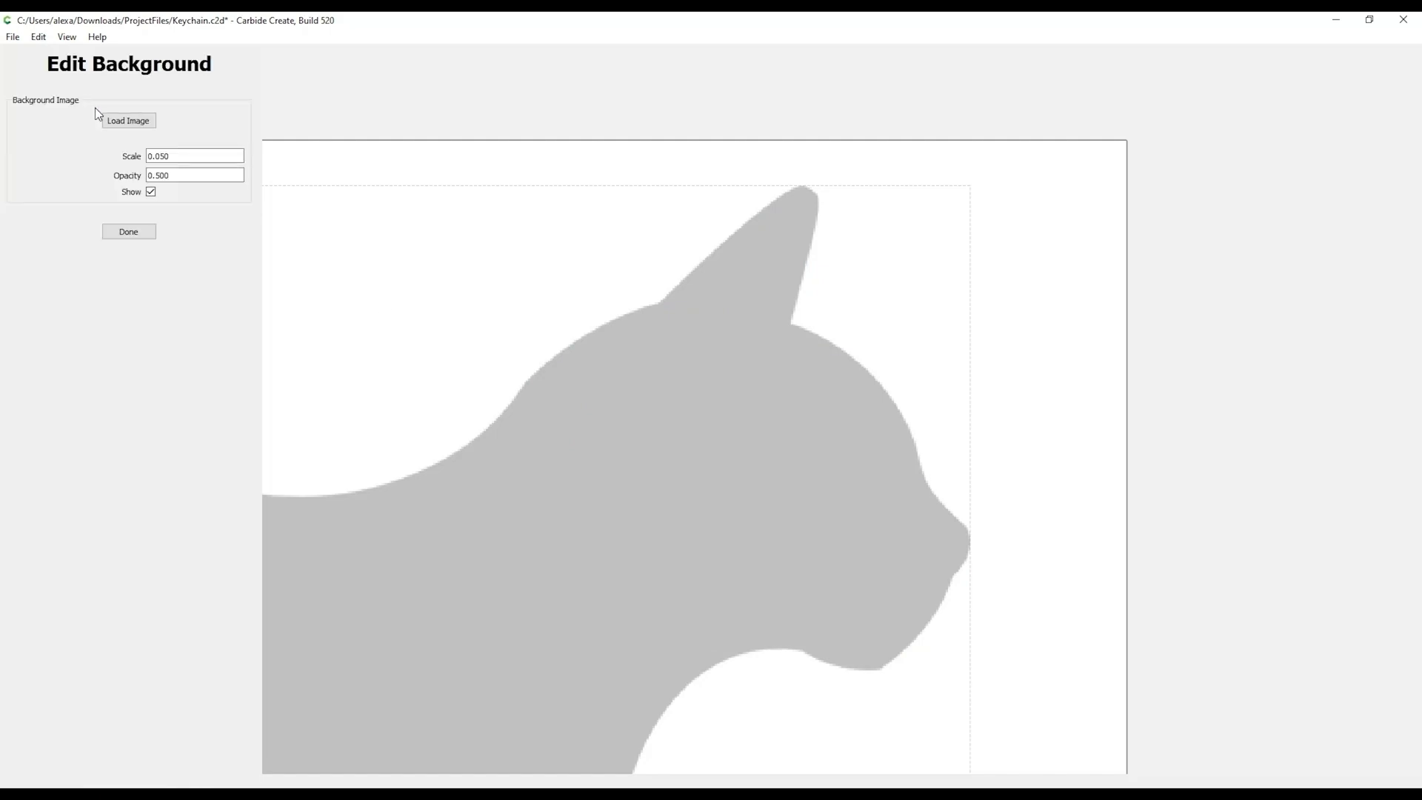
pyautogui.click(151, 192)
pyautogui.click(131, 239)
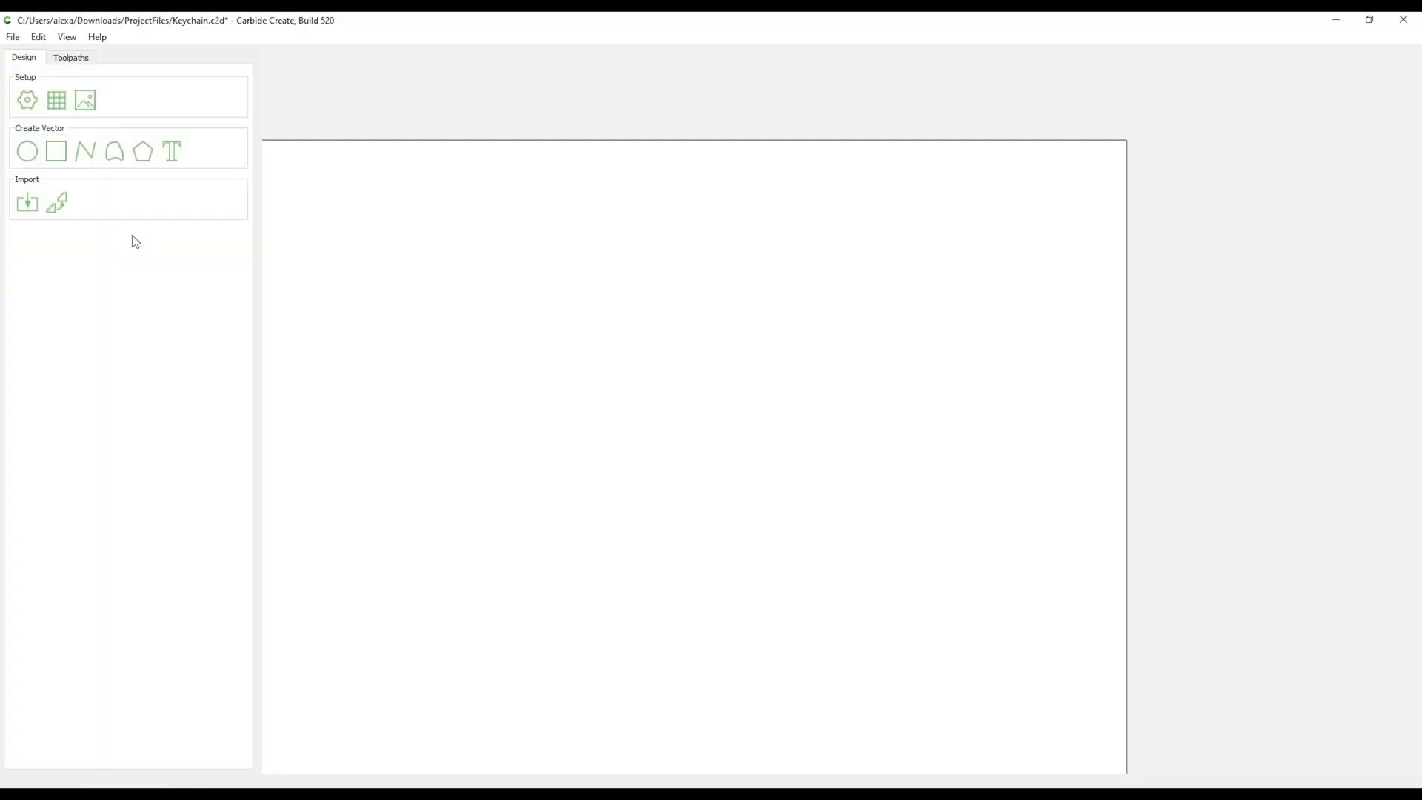
pyautogui.scroll(-3, 574, 424)
pyautogui.scroll(3, 801, 444)
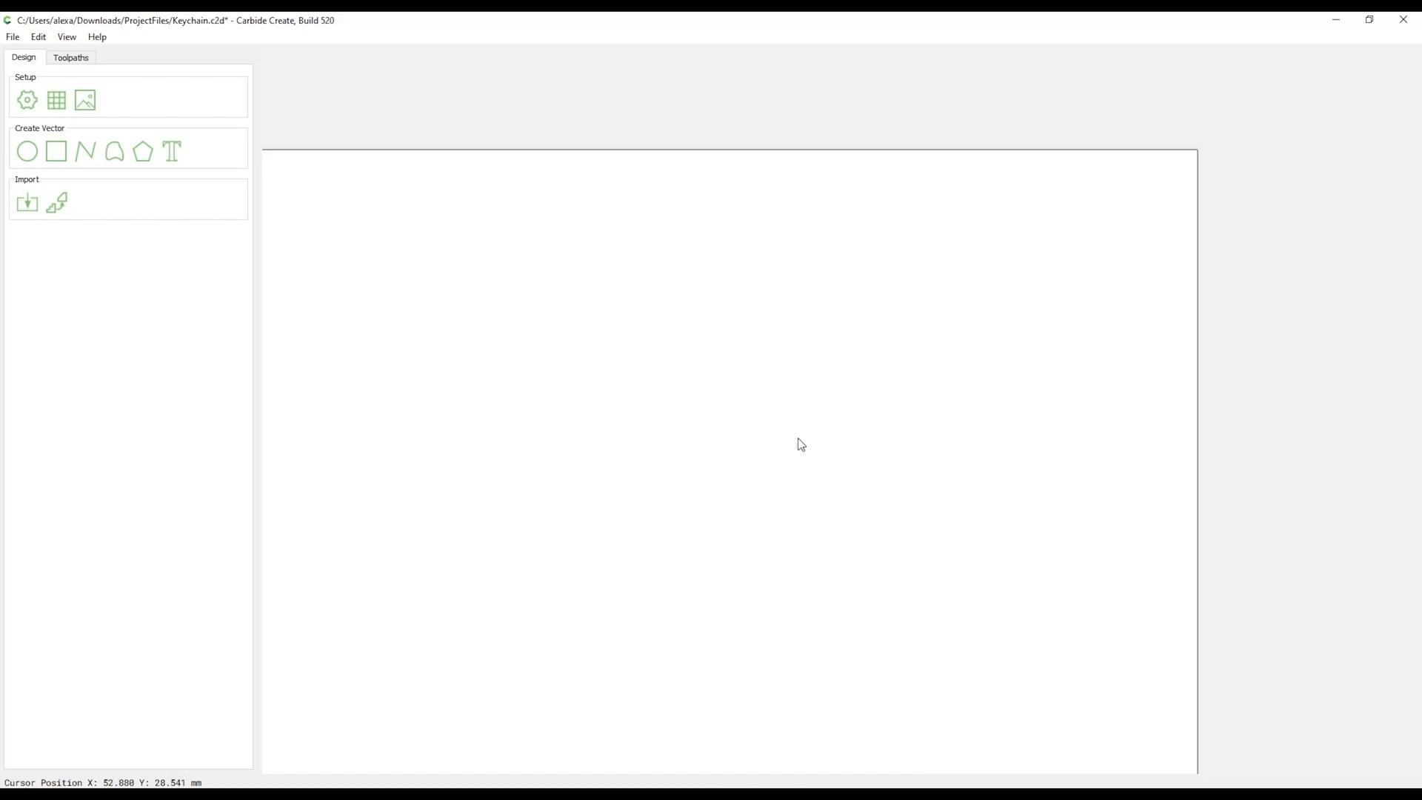
pyautogui.scroll(-1, 553, 499)
pyautogui.scroll(3, 809, 384)
pyautogui.scroll(-3, 809, 384)
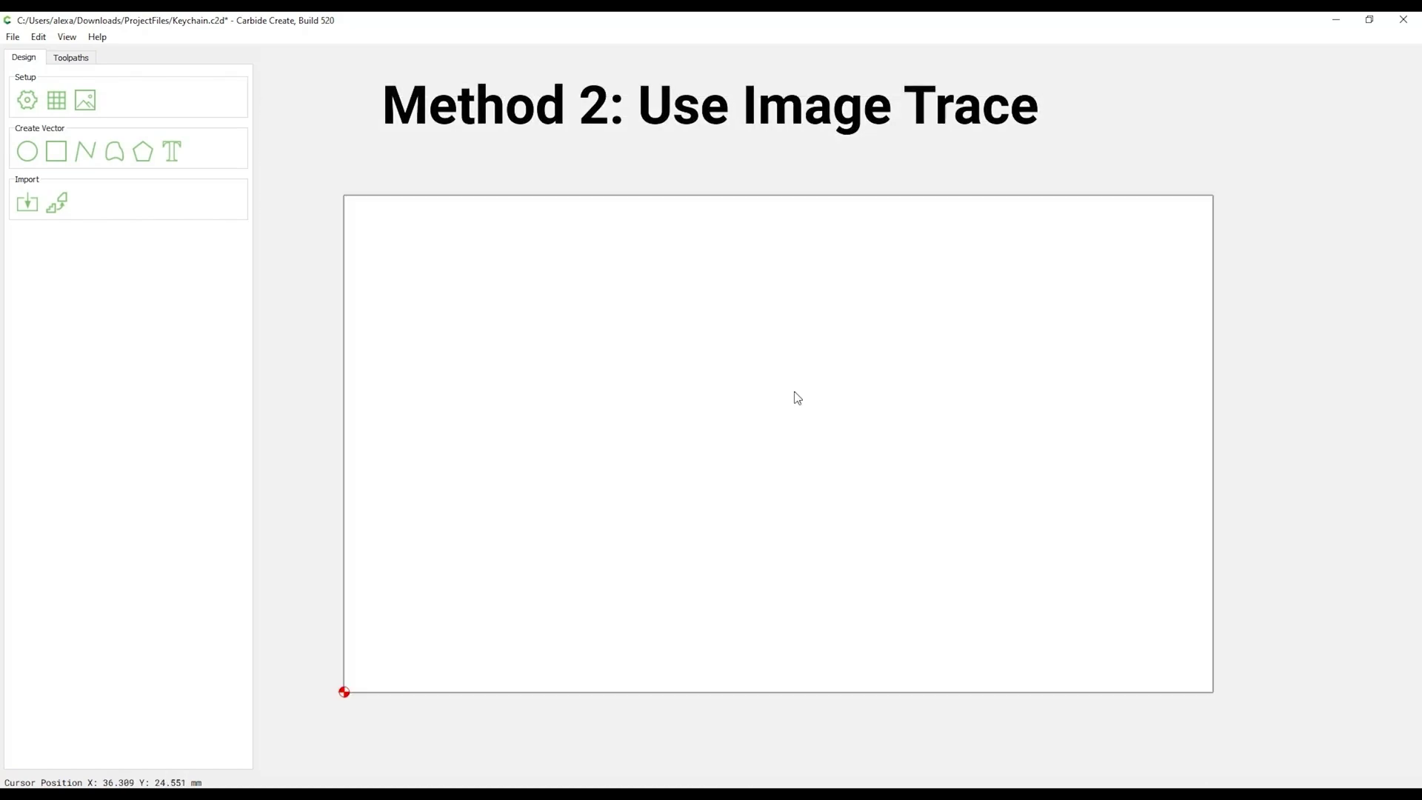
# Load the cat-1185453_1280.png image for image tracing
pyautogui.click(59, 205)
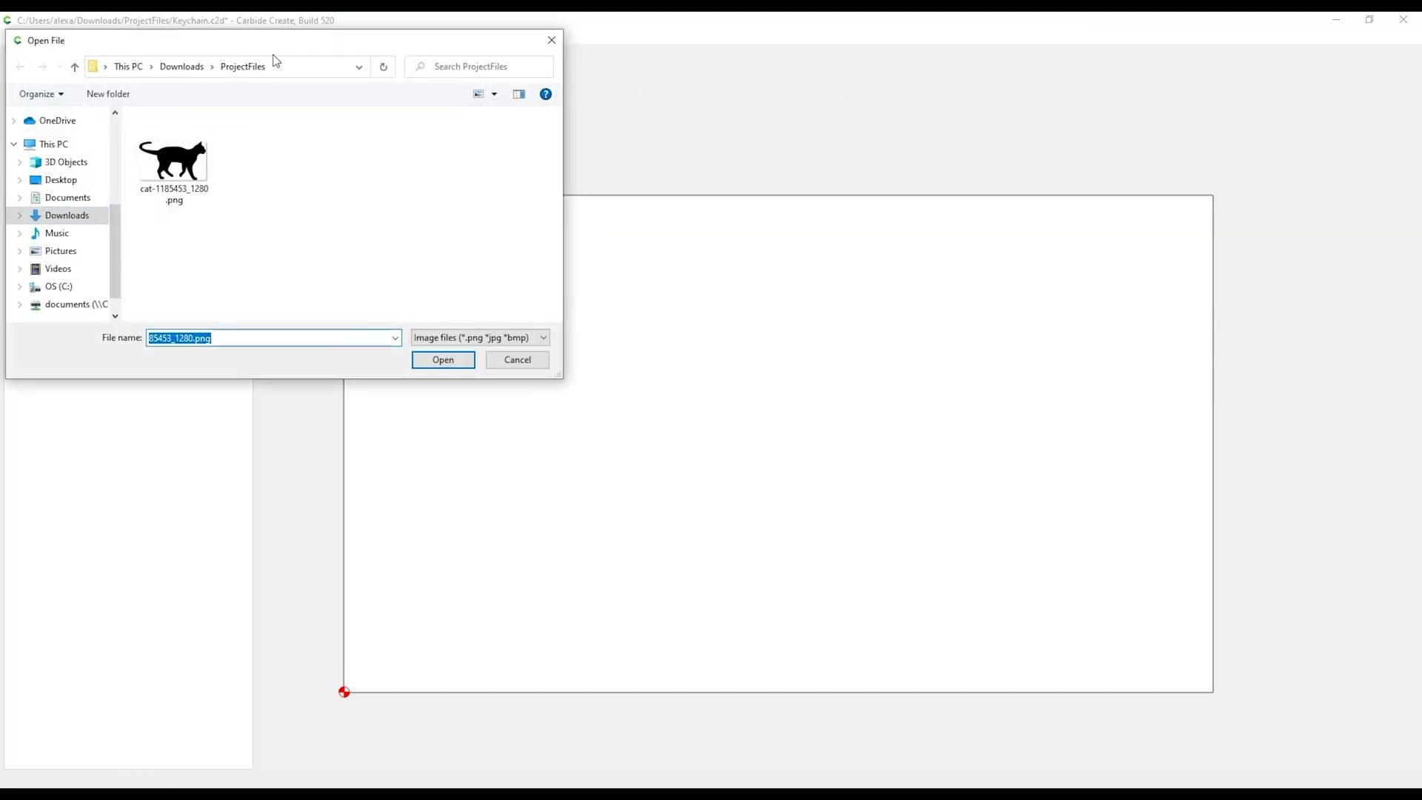
pyautogui.moveTo(268, 46); pyautogui.dragTo(743, 269)
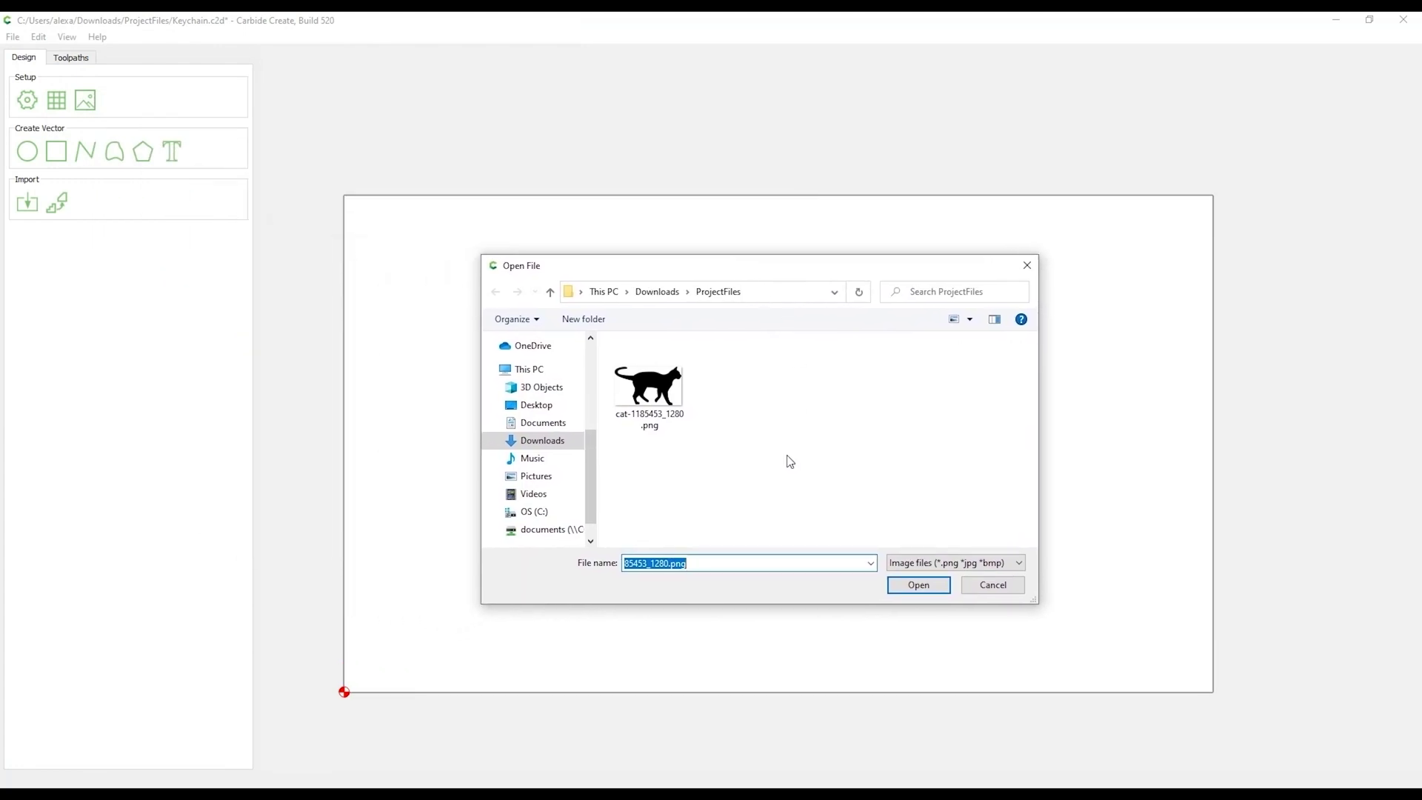
pyautogui.click(639, 399)
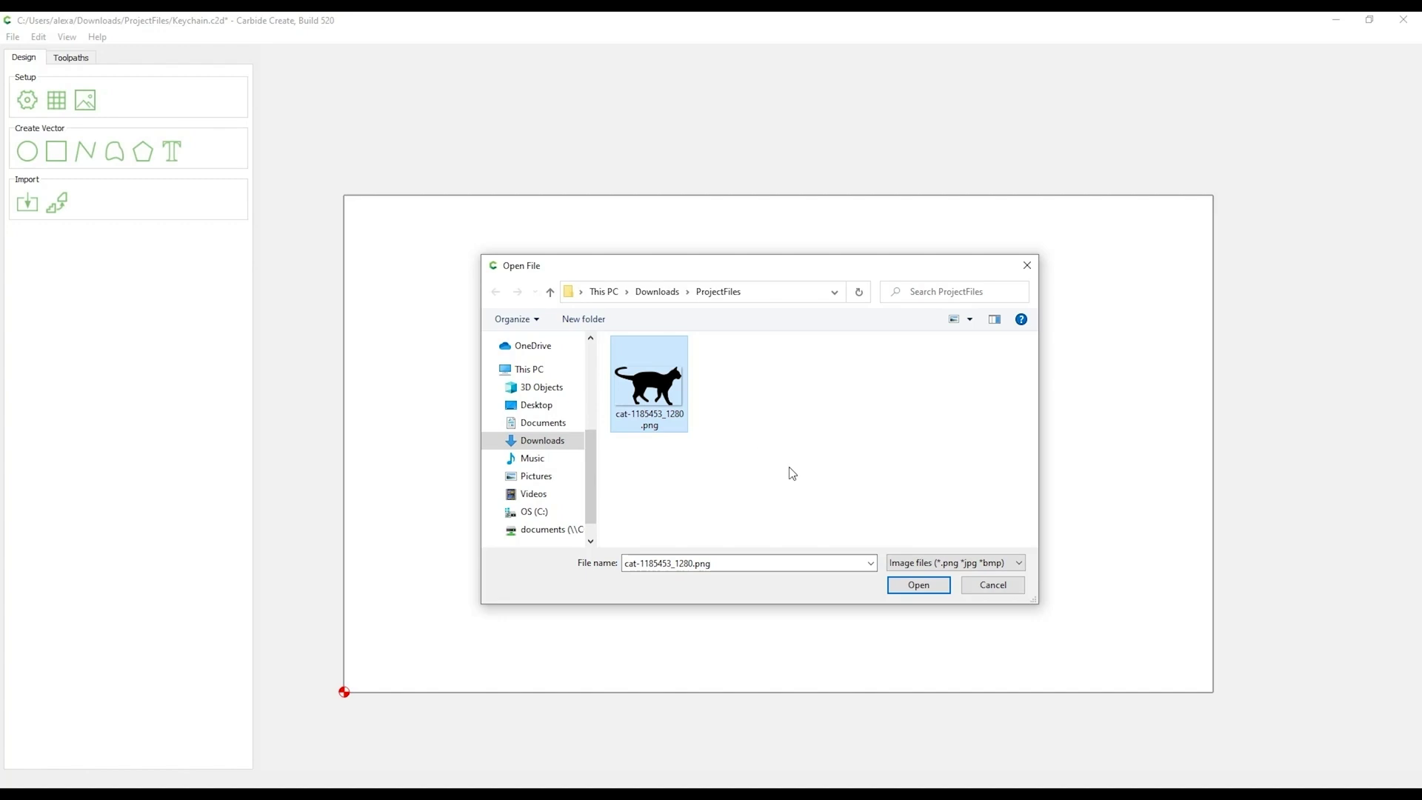
pyautogui.click(918, 584)
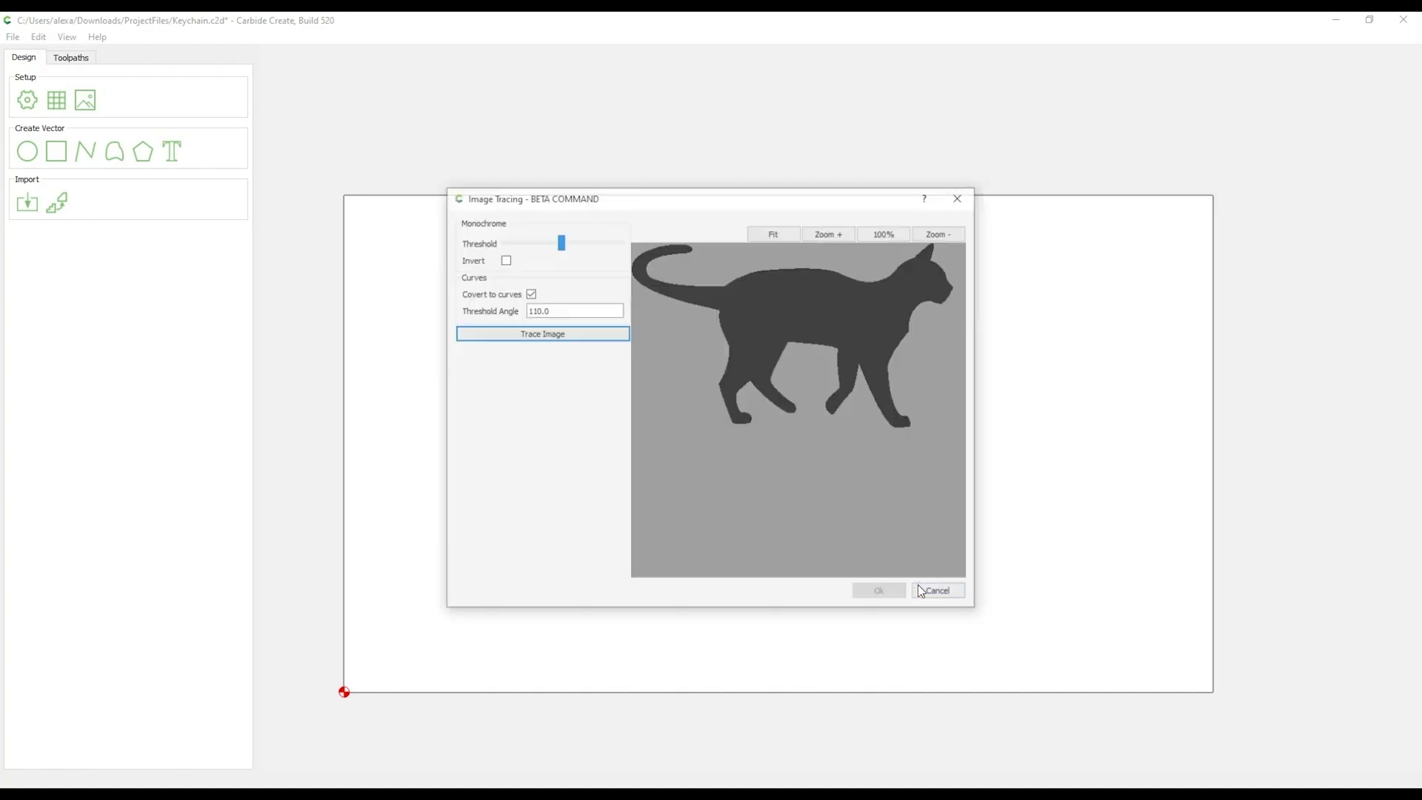
# Trace the cat image into a vector outline and place it in the design
pyautogui.click(592, 335)
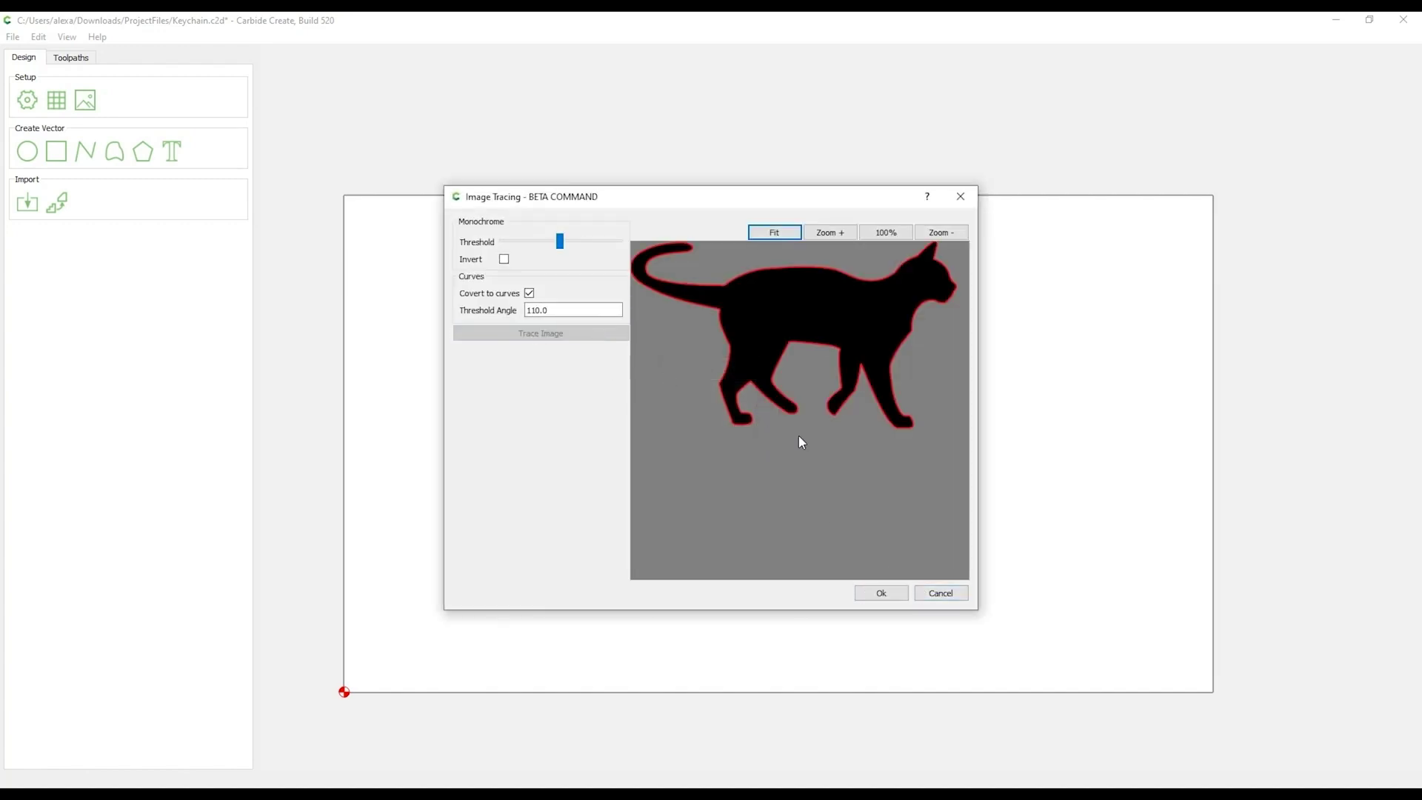
pyautogui.click(882, 593)
pyautogui.scroll(-2, 889, 431)
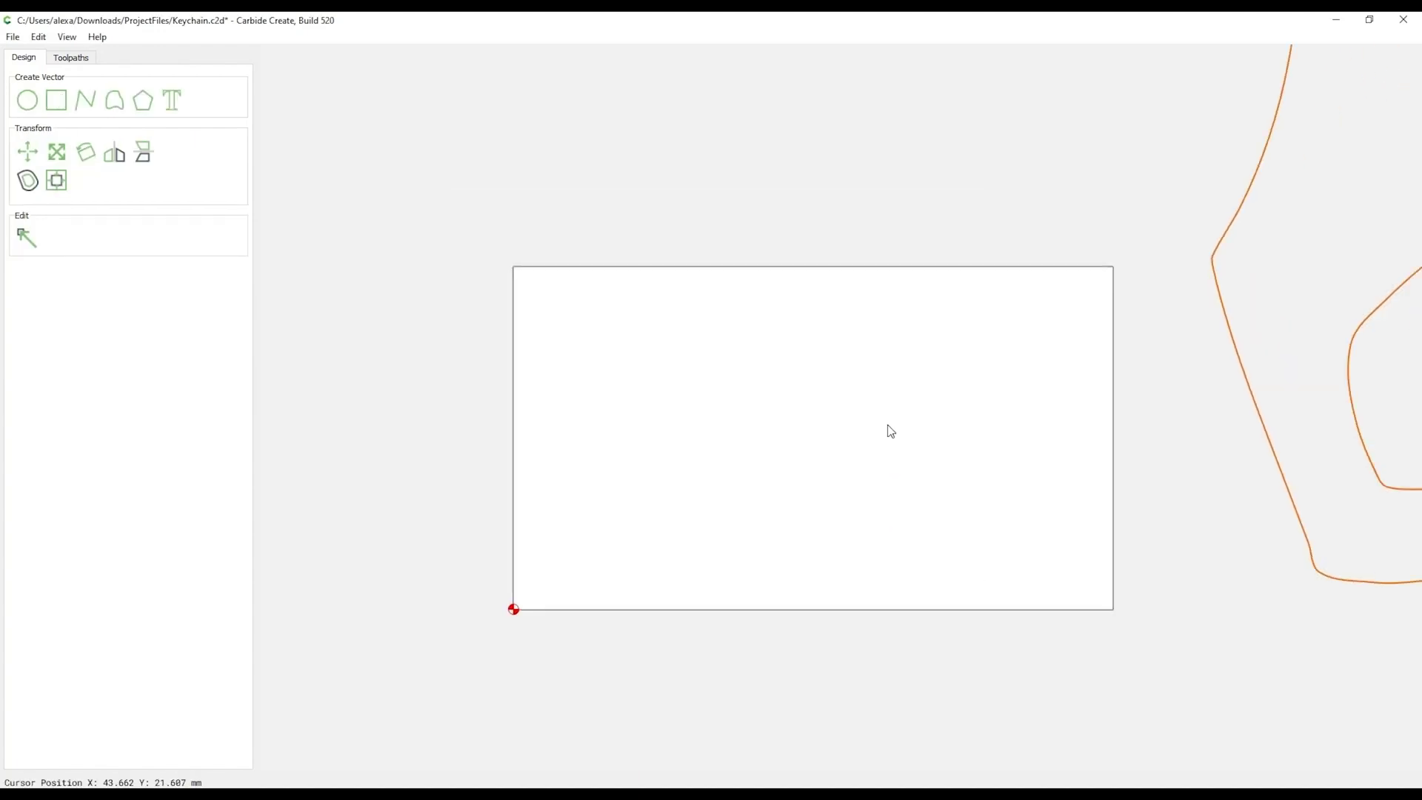
pyautogui.scroll(-4, 889, 429)
# Scale the traced cat outline to about 65.029 × 37.282 mm so it fits inside the stock
pyautogui.scroll(1, 893, 417)
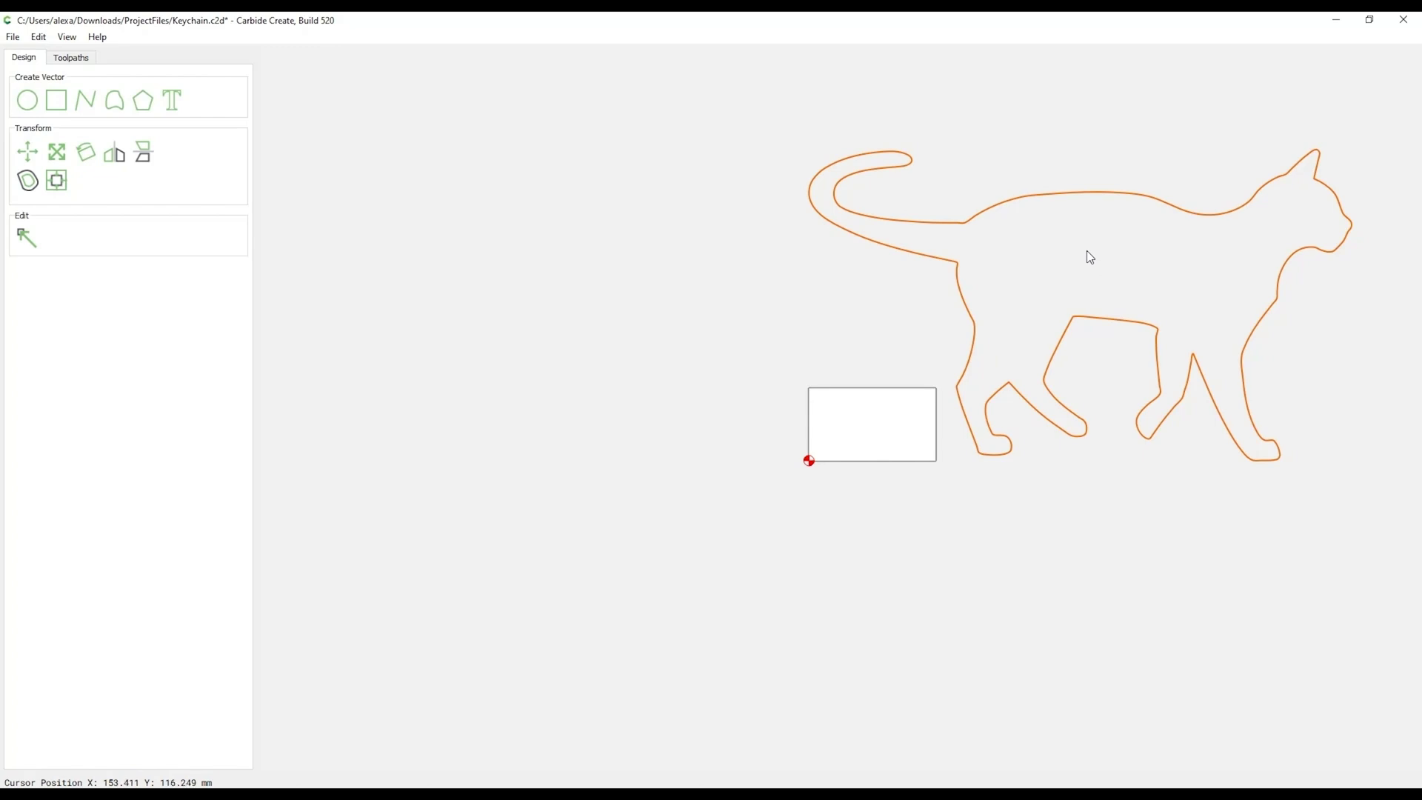
pyautogui.moveTo(1091, 257); pyautogui.dragTo(888, 345, button='right')
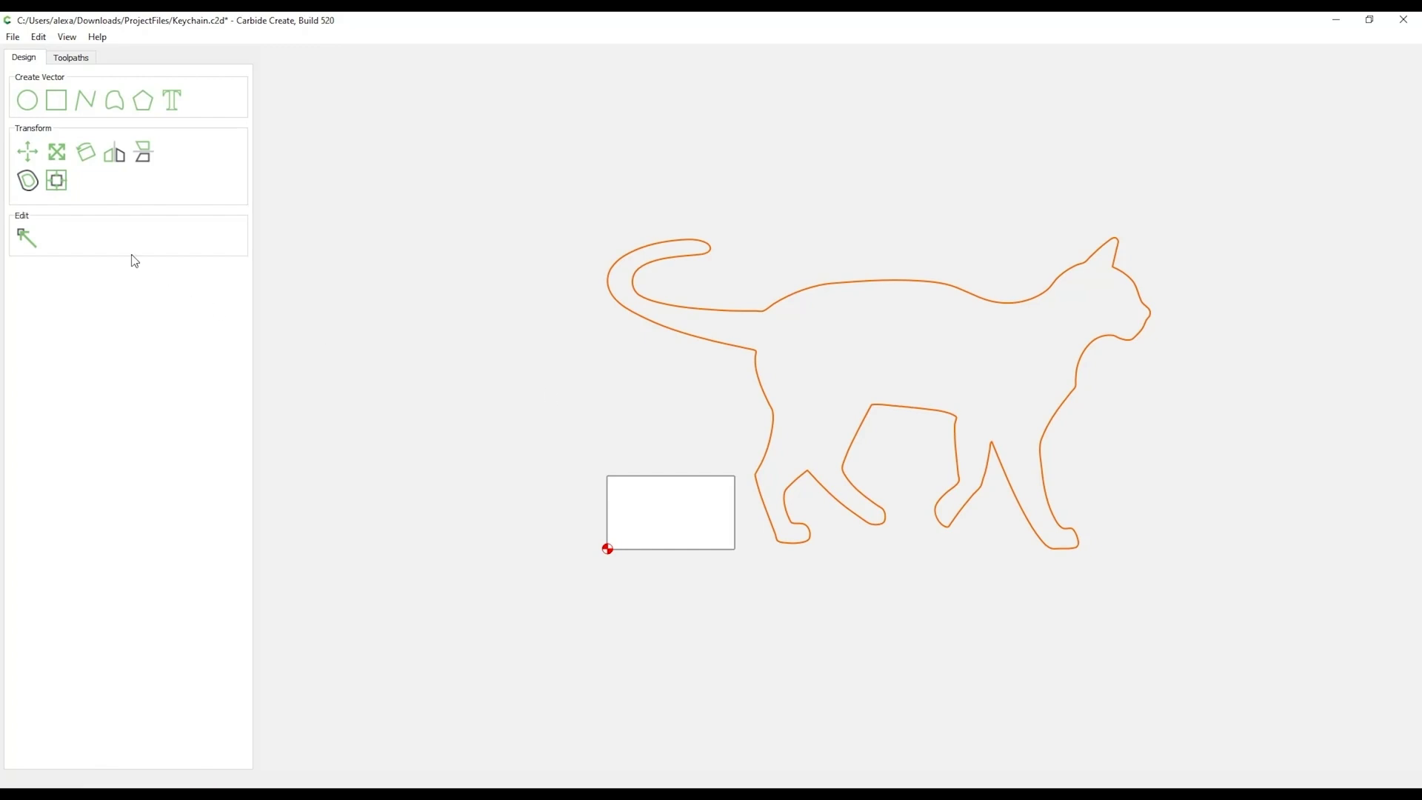
pyautogui.click(57, 153)
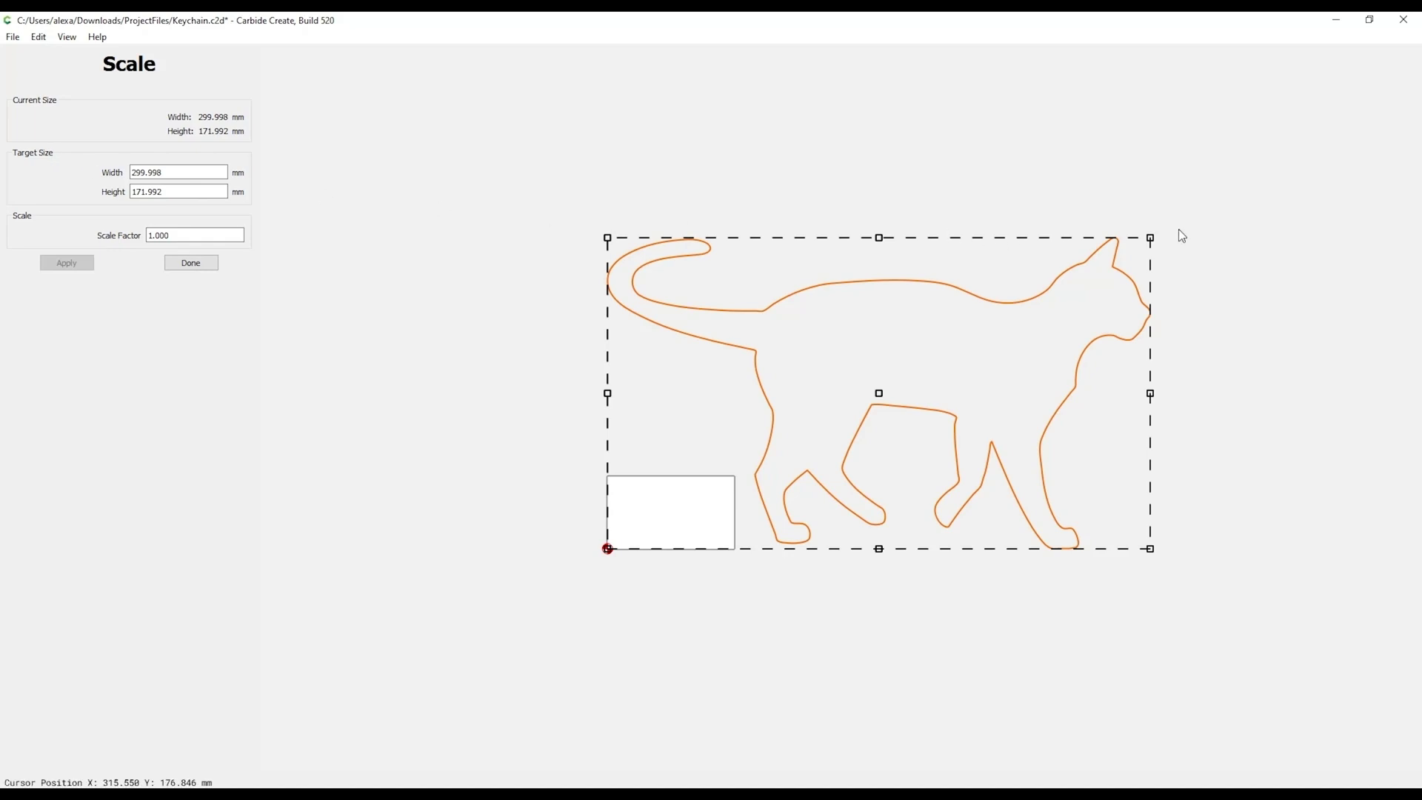
pyautogui.moveTo(1150, 237); pyautogui.dragTo(773, 485)
pyautogui.scroll(2, 698, 508)
pyautogui.scroll(3, 699, 508)
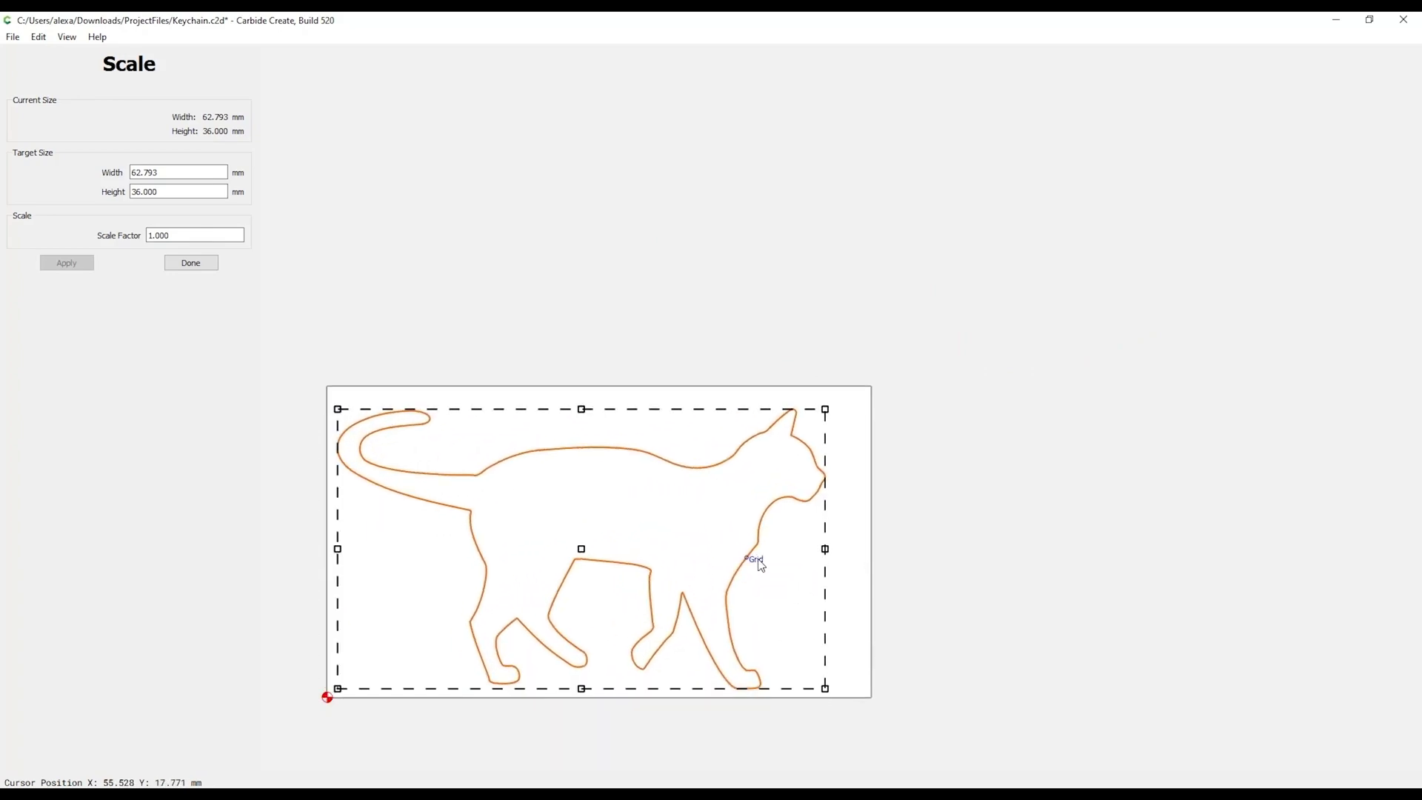
pyautogui.moveTo(826, 409); pyautogui.dragTo(852, 397)
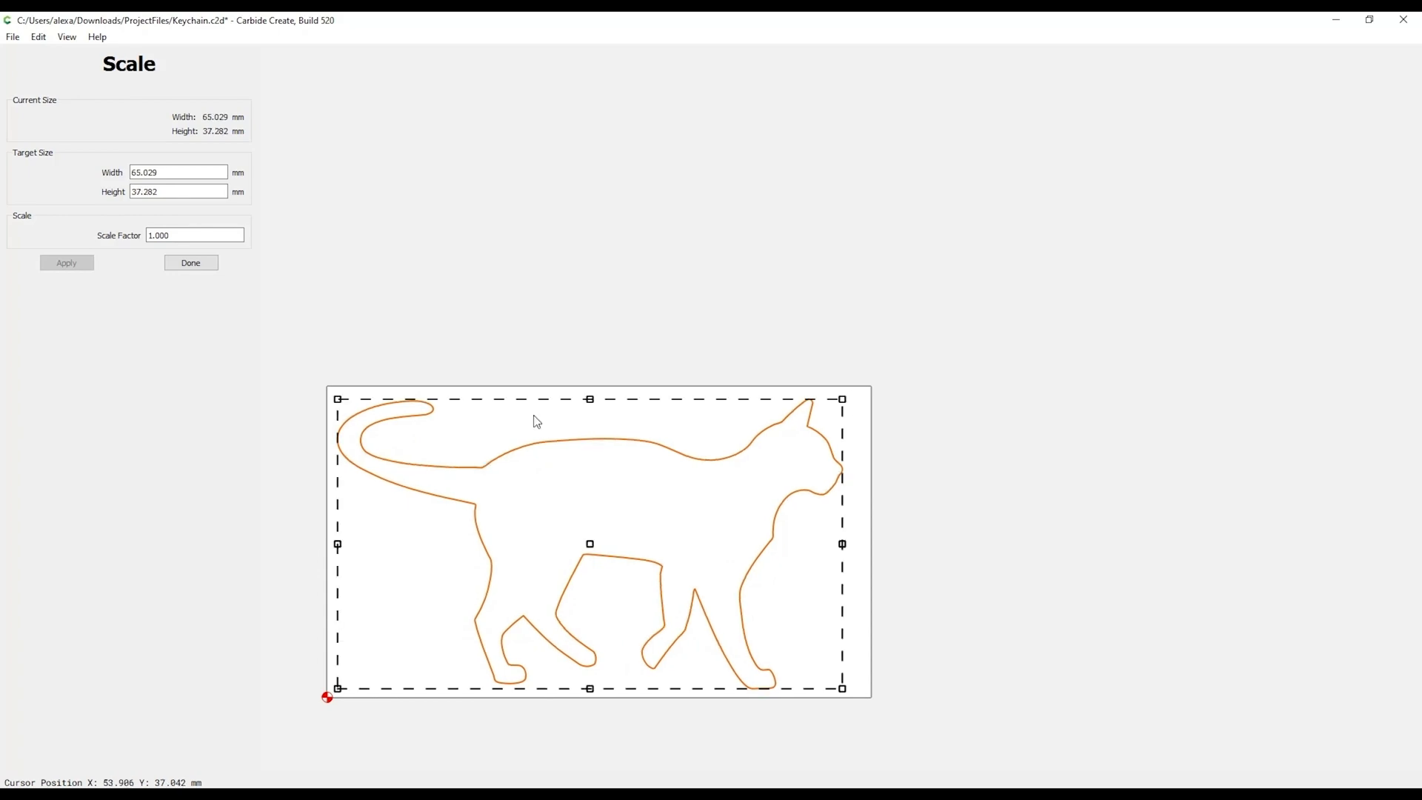
pyautogui.click(197, 265)
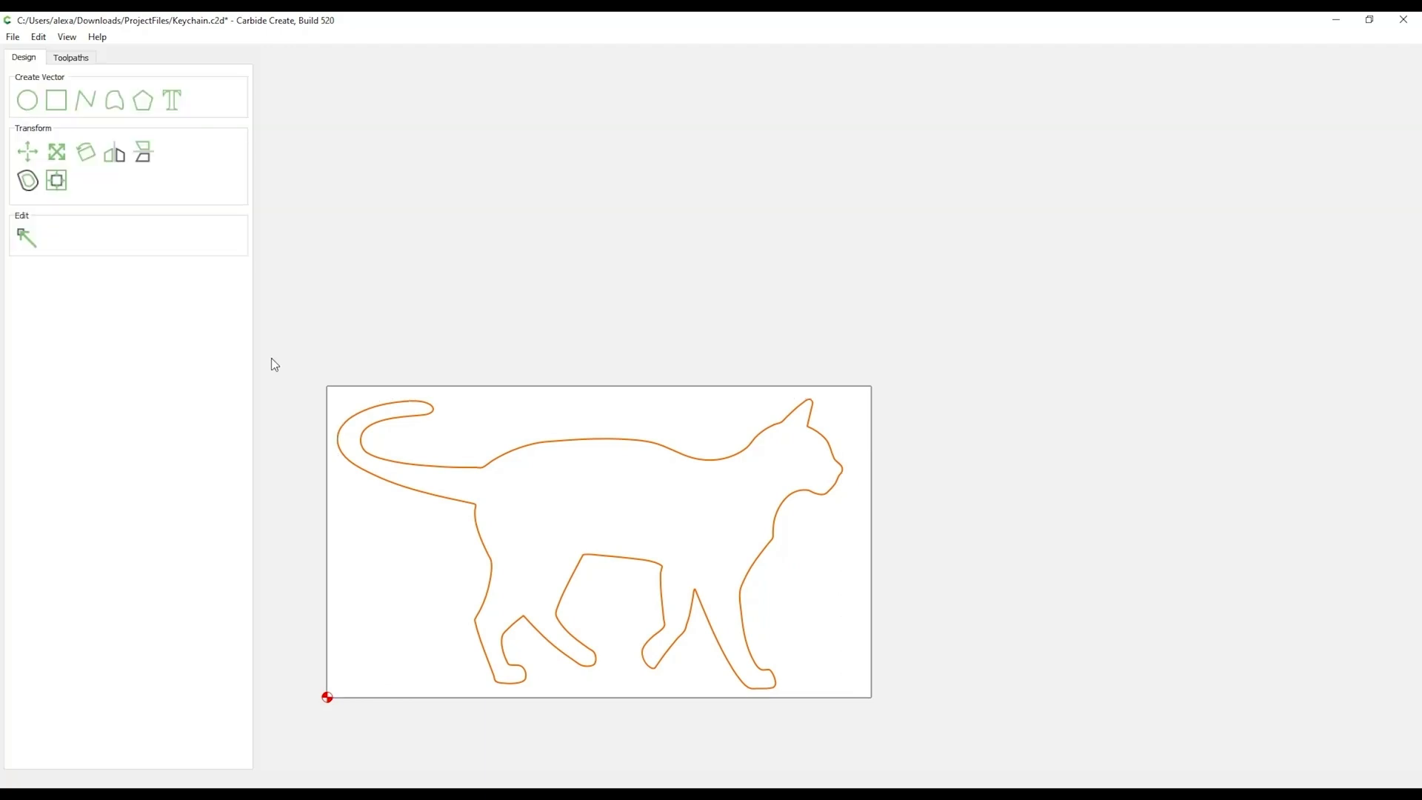
# Add a text object reading 'Shadow' in place of the placeholder 'Text'
pyautogui.scroll(4, 305, 465)
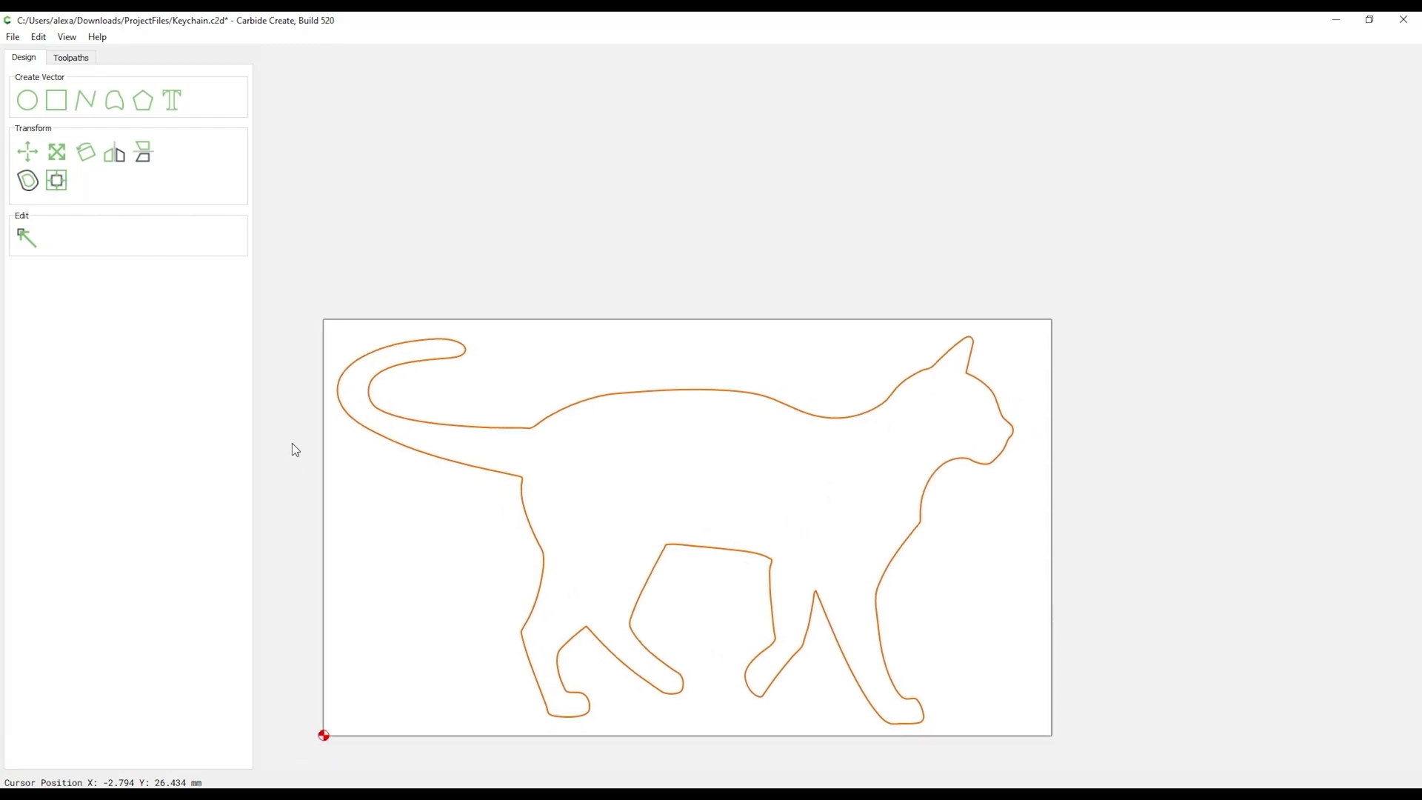
pyautogui.scroll(3, 296, 449)
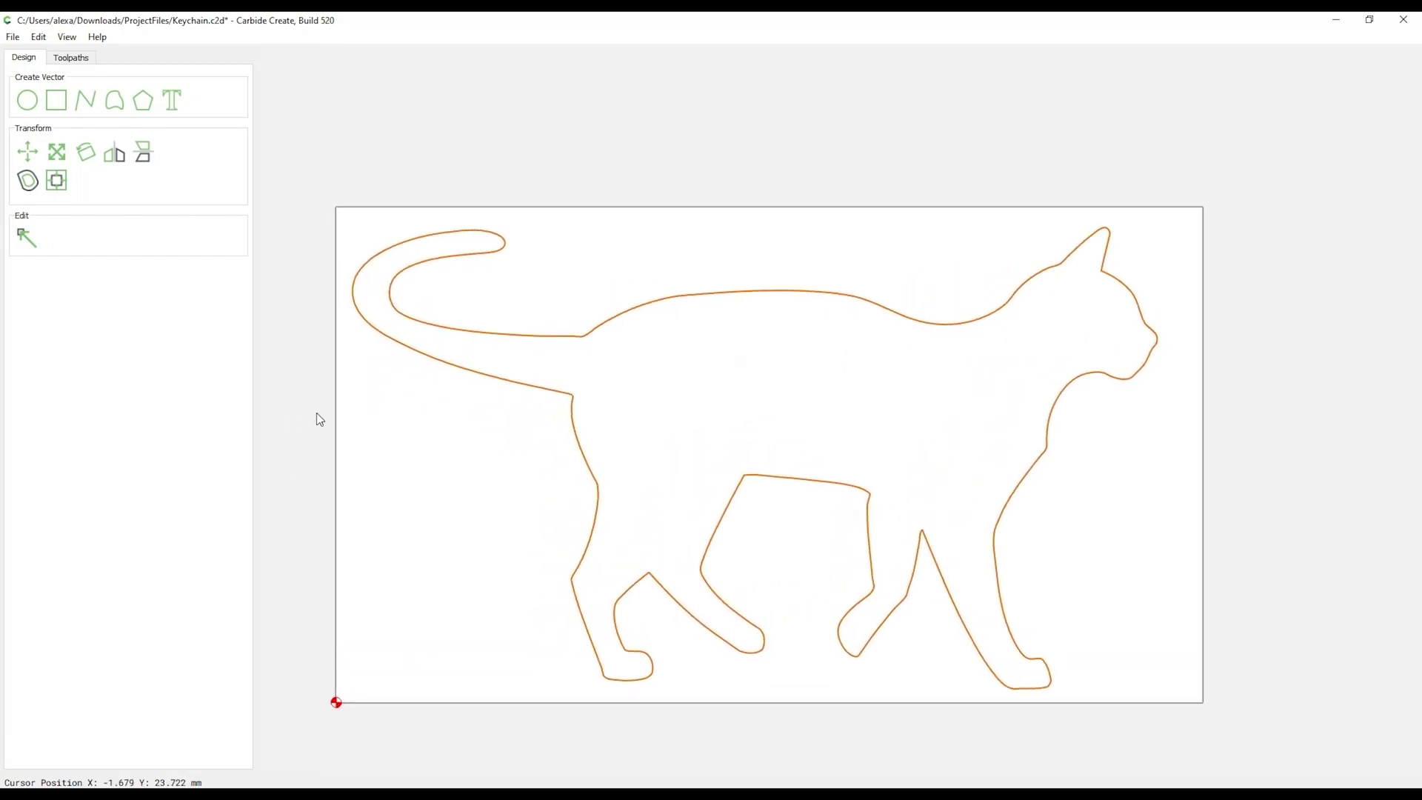
pyautogui.moveTo(317, 413); pyautogui.dragTo(298, 402, button='right')
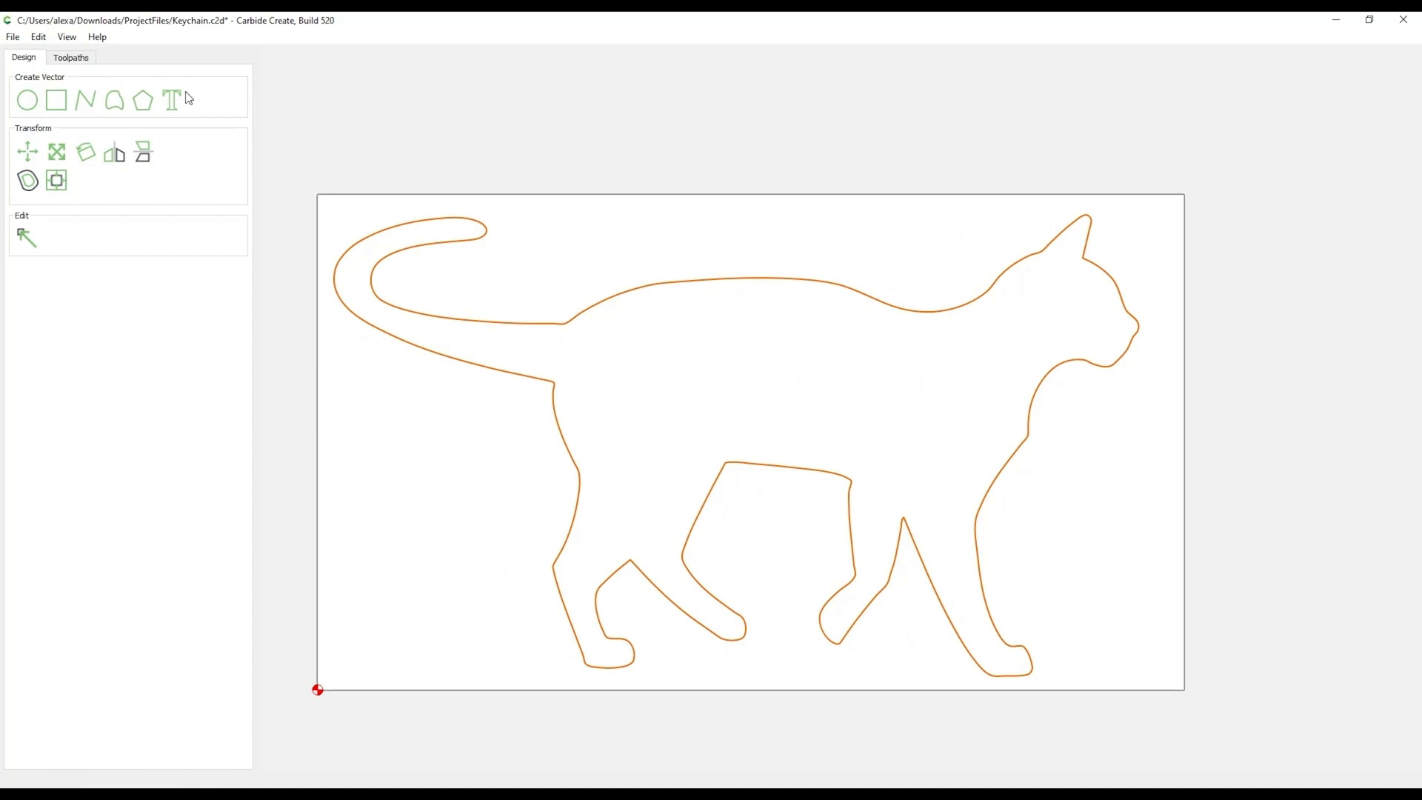
pyautogui.click(175, 109)
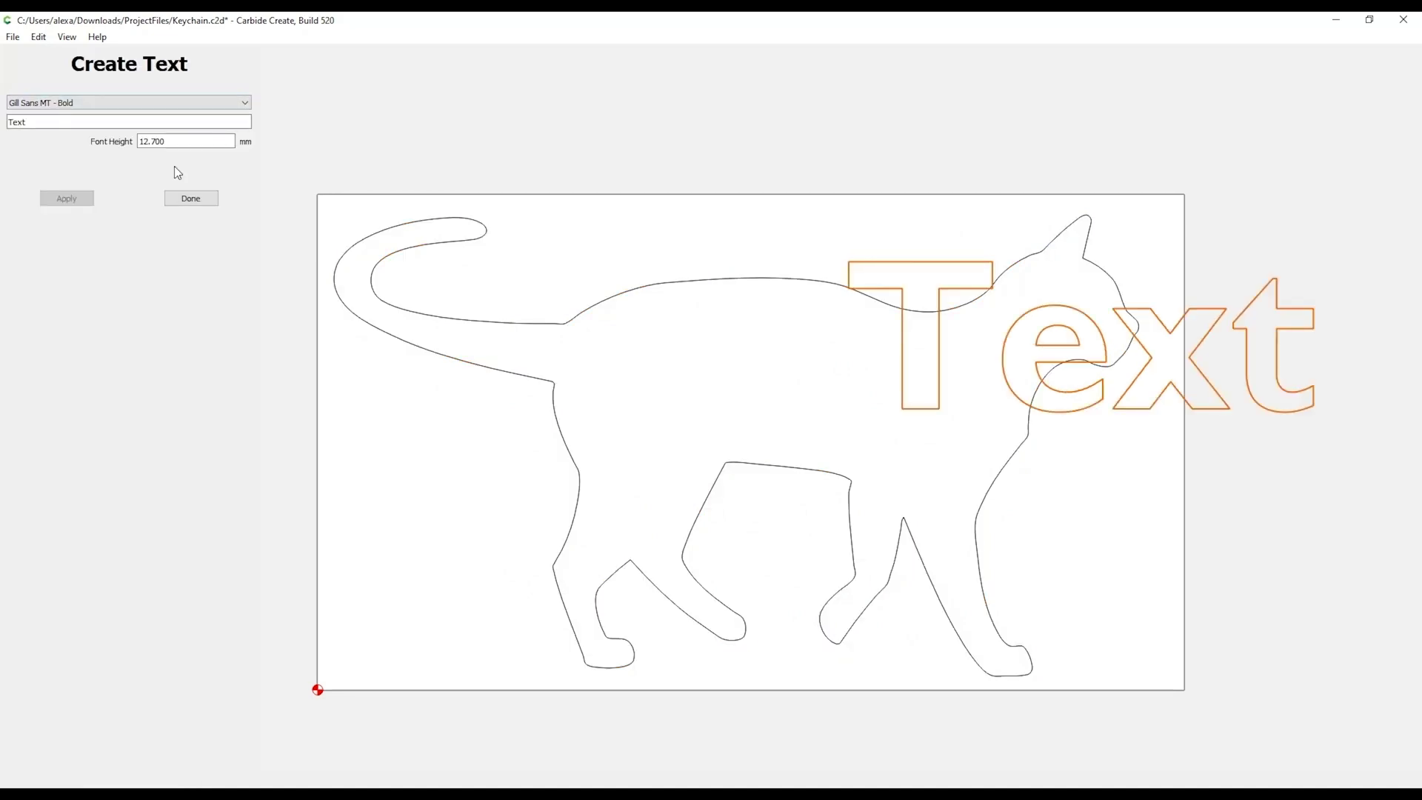
pyautogui.click(35, 124)
pyautogui.moveTo(35, 126); pyautogui.dragTo(2, 130)
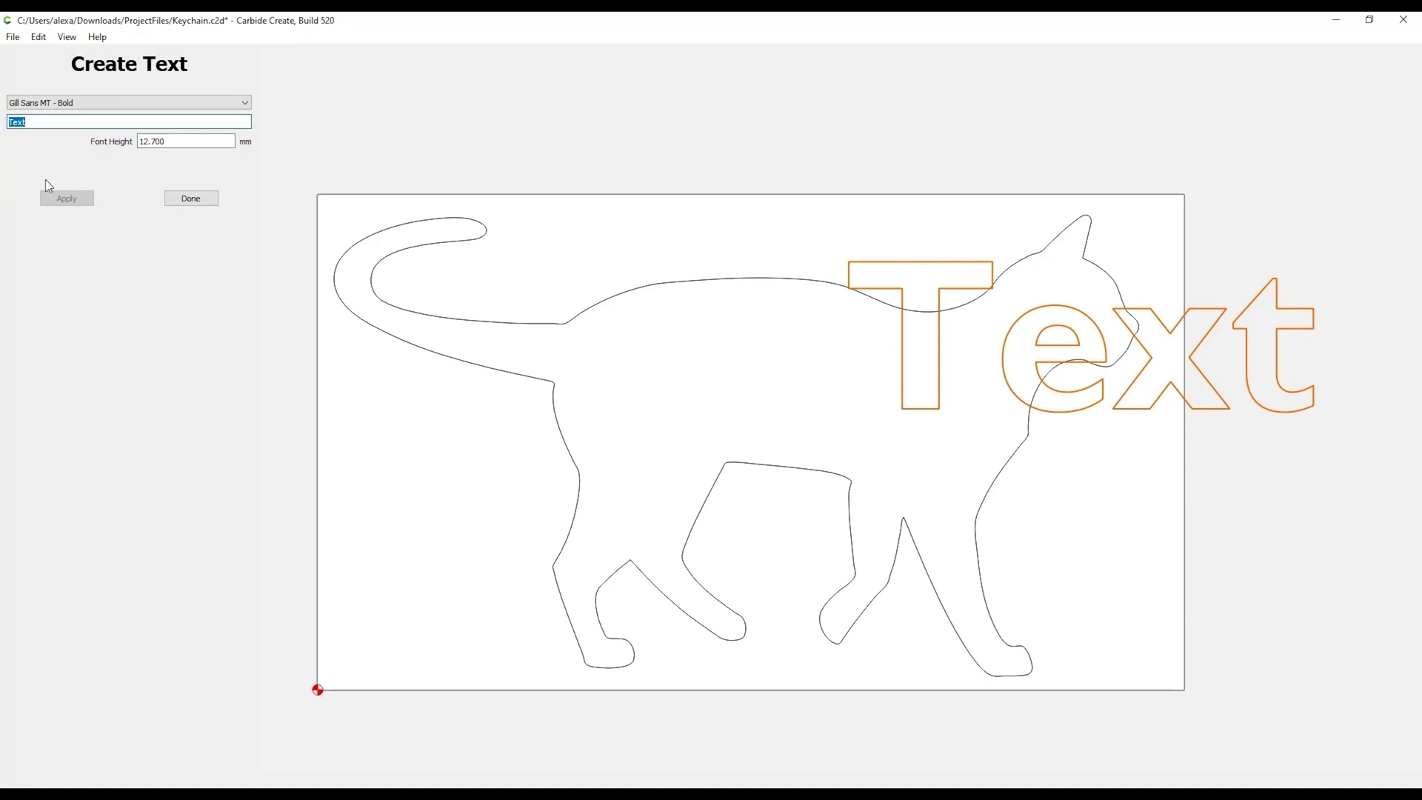
pyautogui.write('Shadow')
pyautogui.click(58, 200)
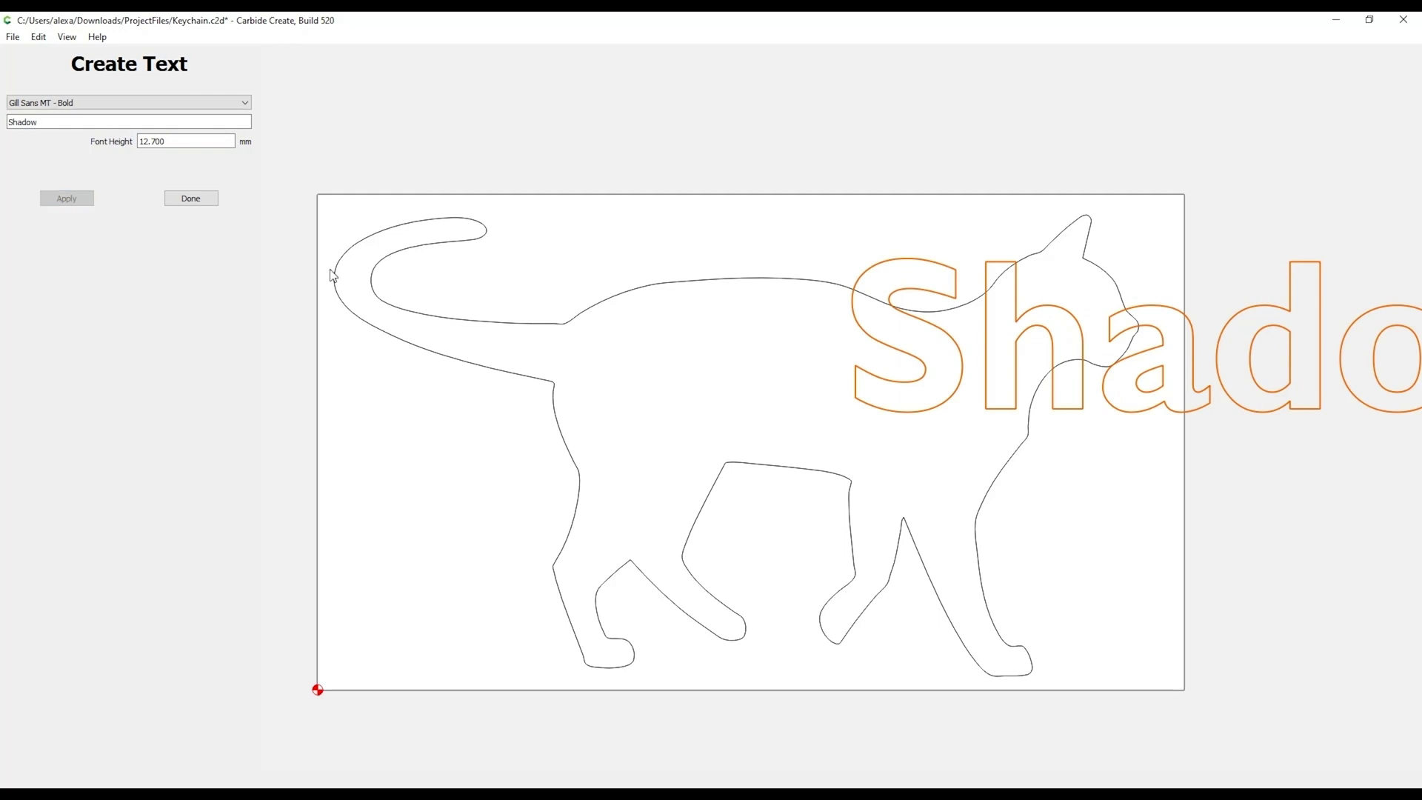
# Set the Shadow text's font to Gill Sans MT - Regular and finish the text
pyautogui.scroll(-3, 938, 368)
pyautogui.moveTo(1244, 502); pyautogui.dragTo(1092, 530, button='middle')
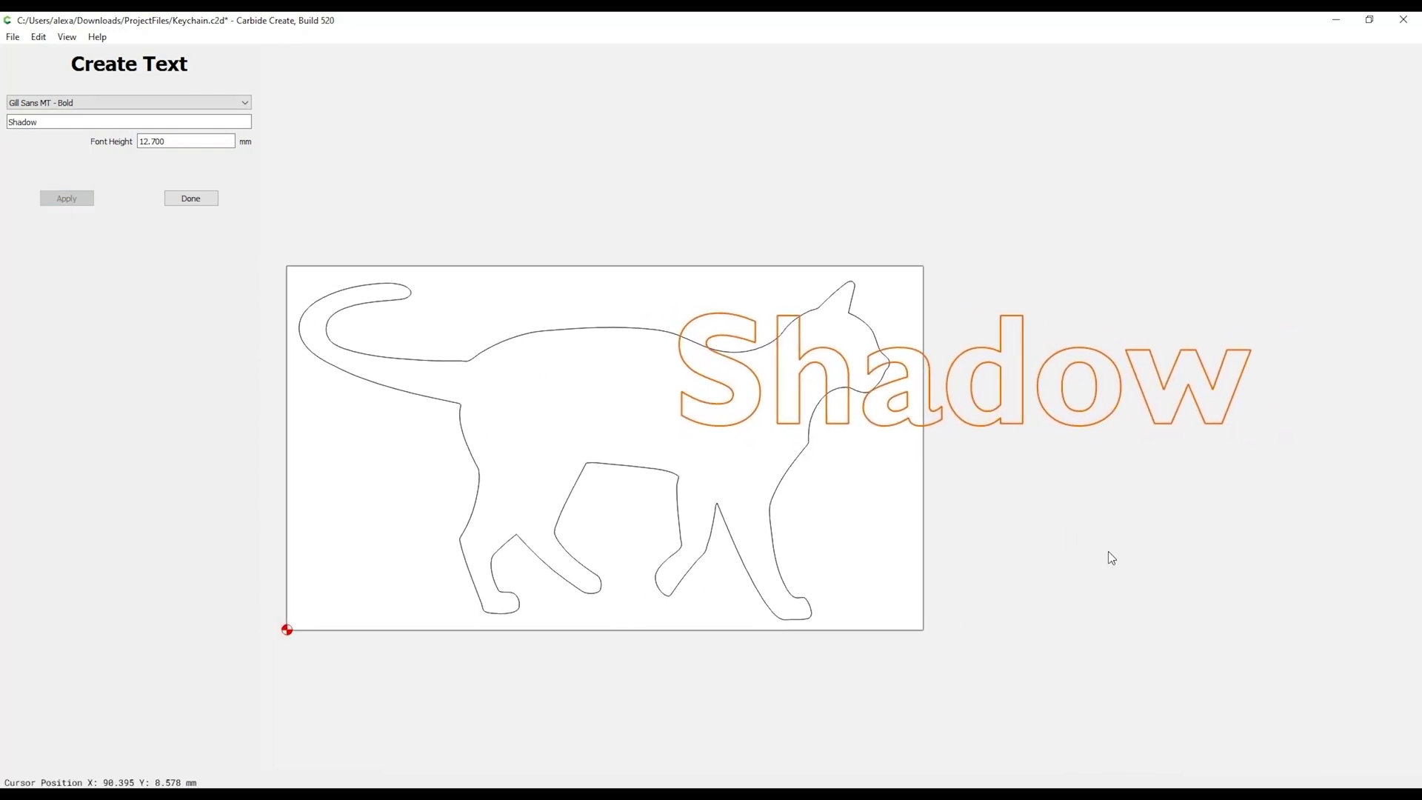
pyautogui.click(45, 105)
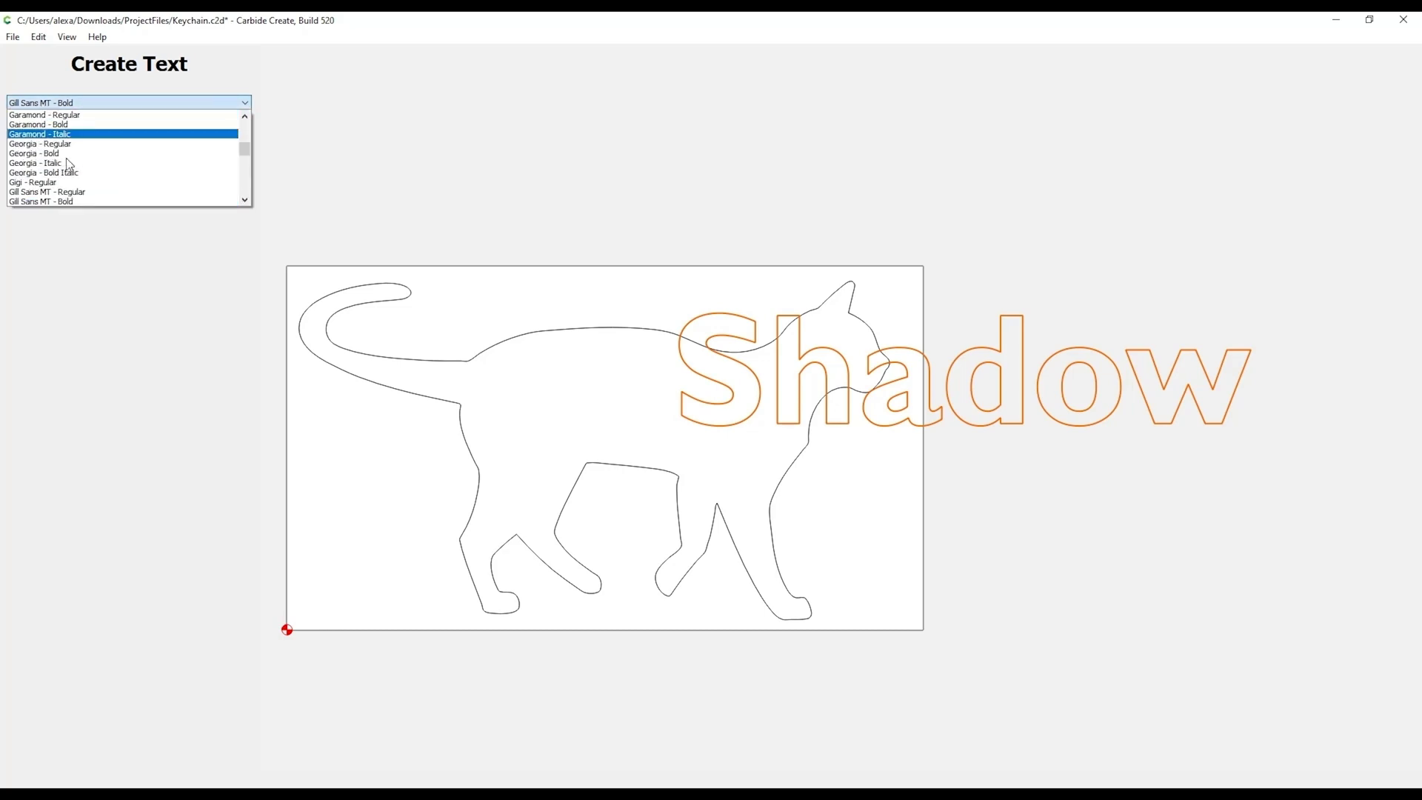
pyautogui.click(45, 192)
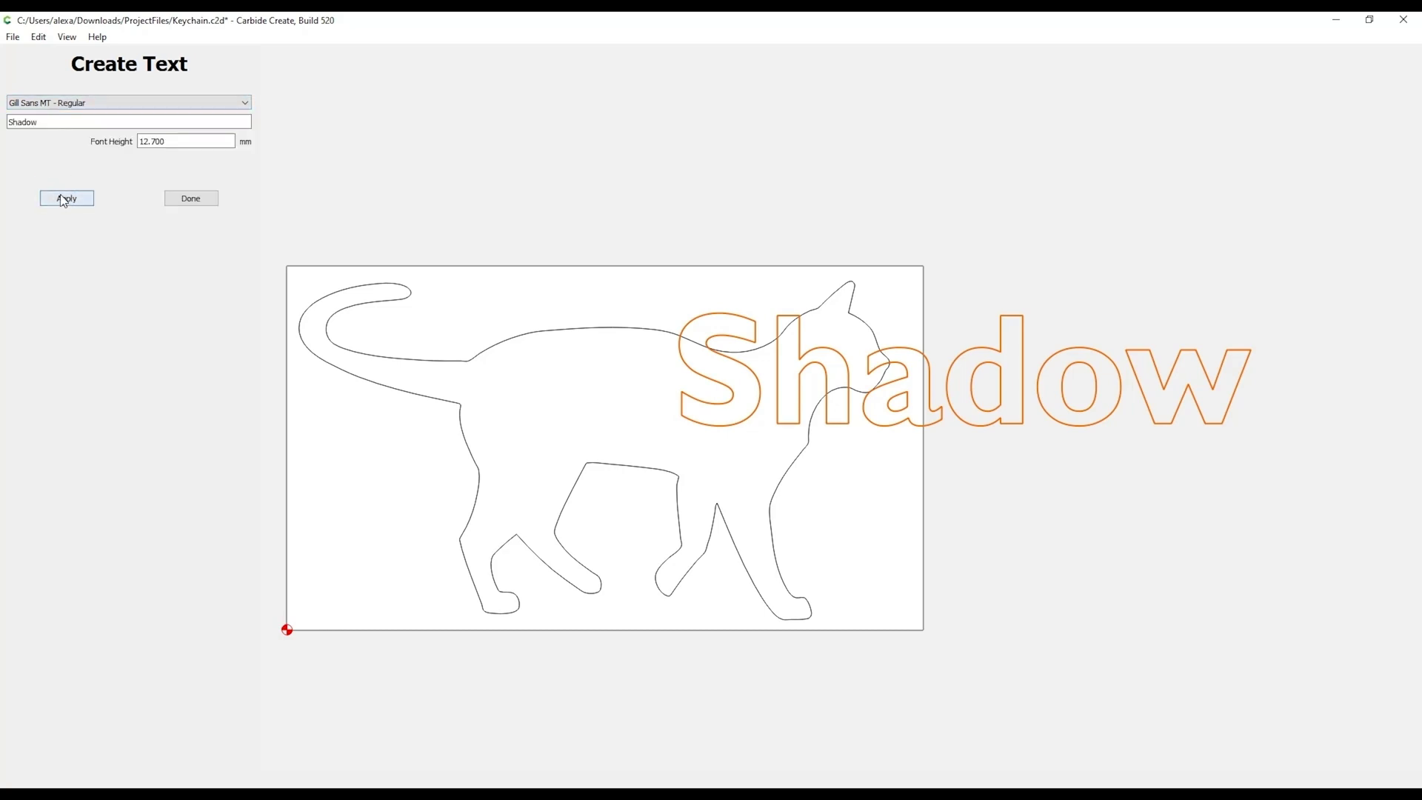
pyautogui.click(65, 199)
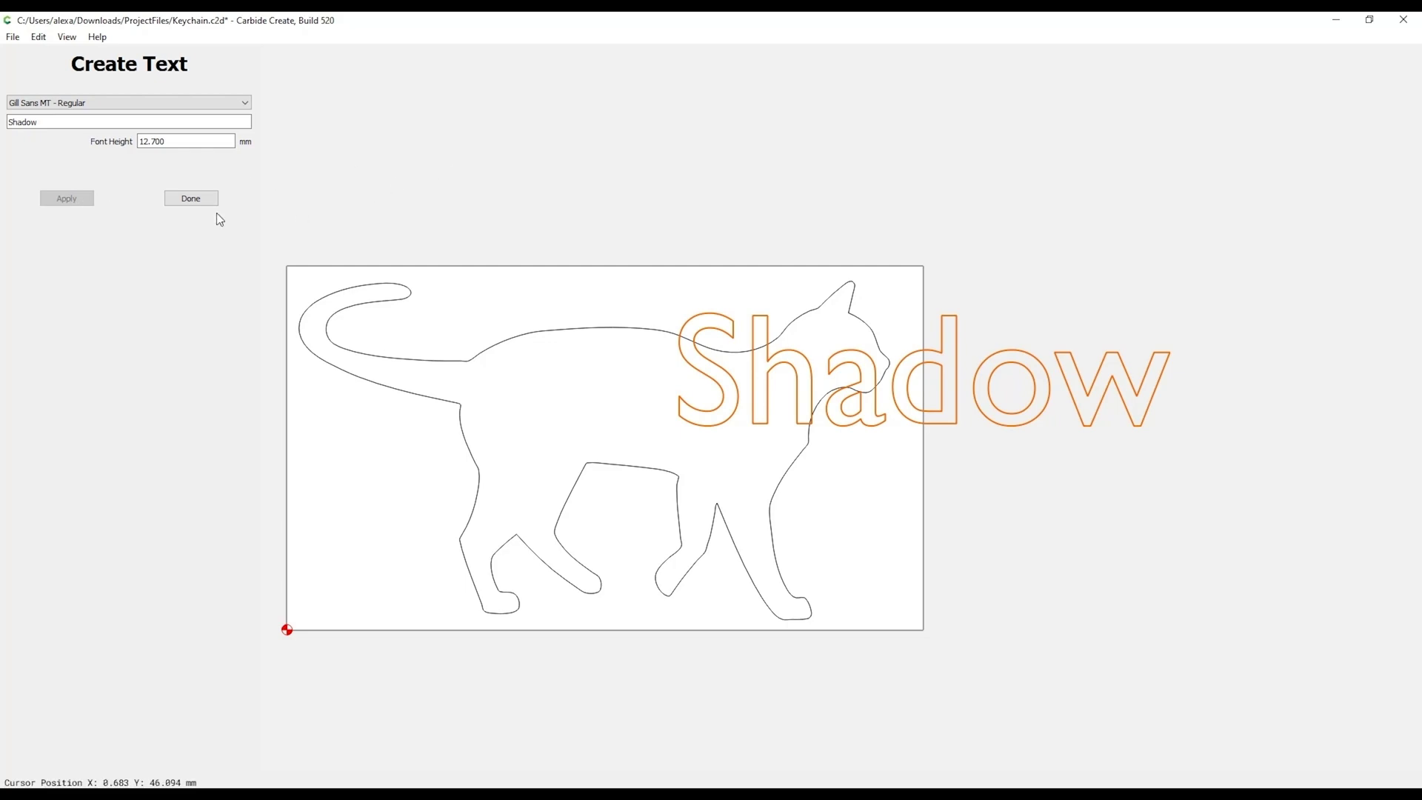
pyautogui.click(198, 201)
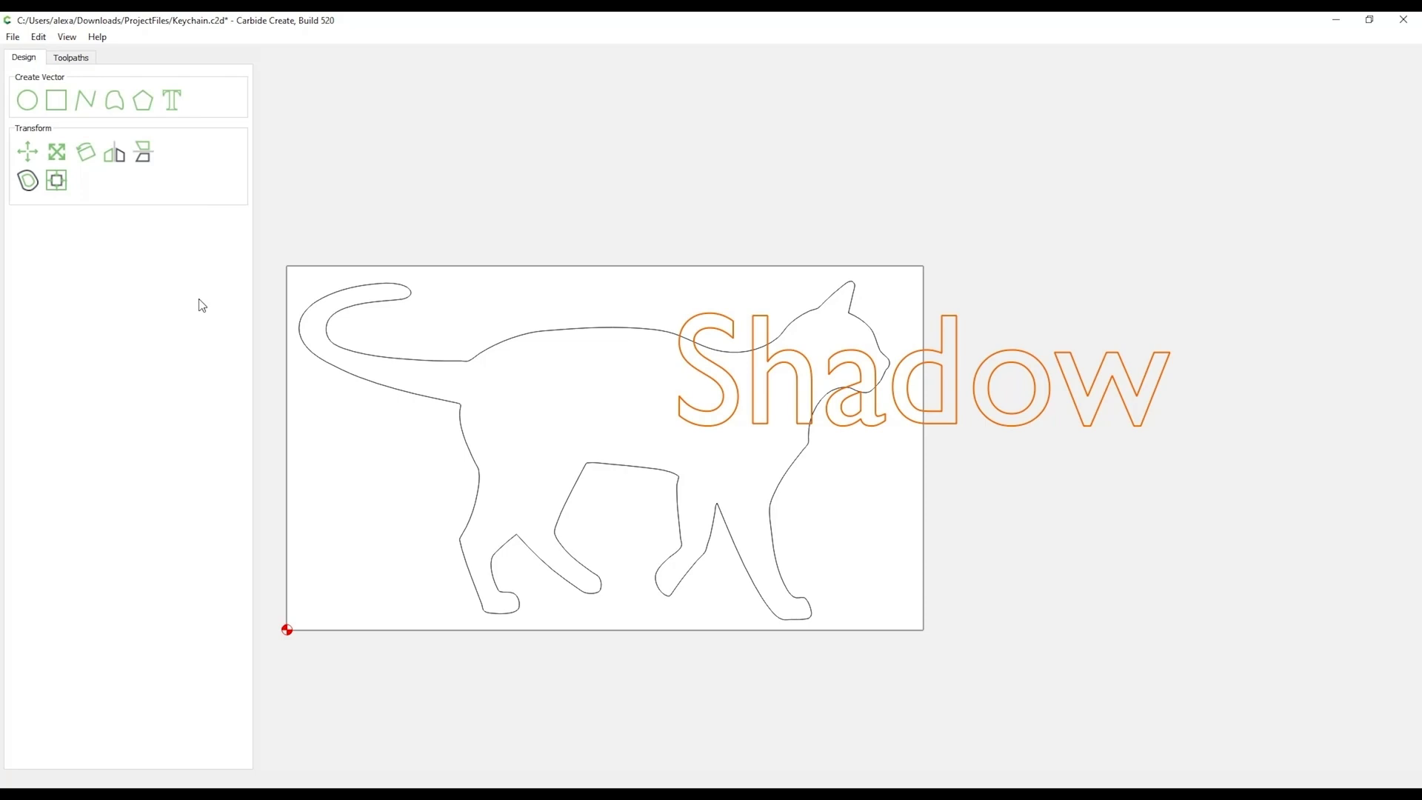
# Shrink the Shadow text and move it onto the cat's body
pyautogui.click(63, 158)
pyautogui.moveTo(1171, 313); pyautogui.dragTo(1003, 375)
pyautogui.moveTo(775, 415); pyautogui.dragTo(630, 429)
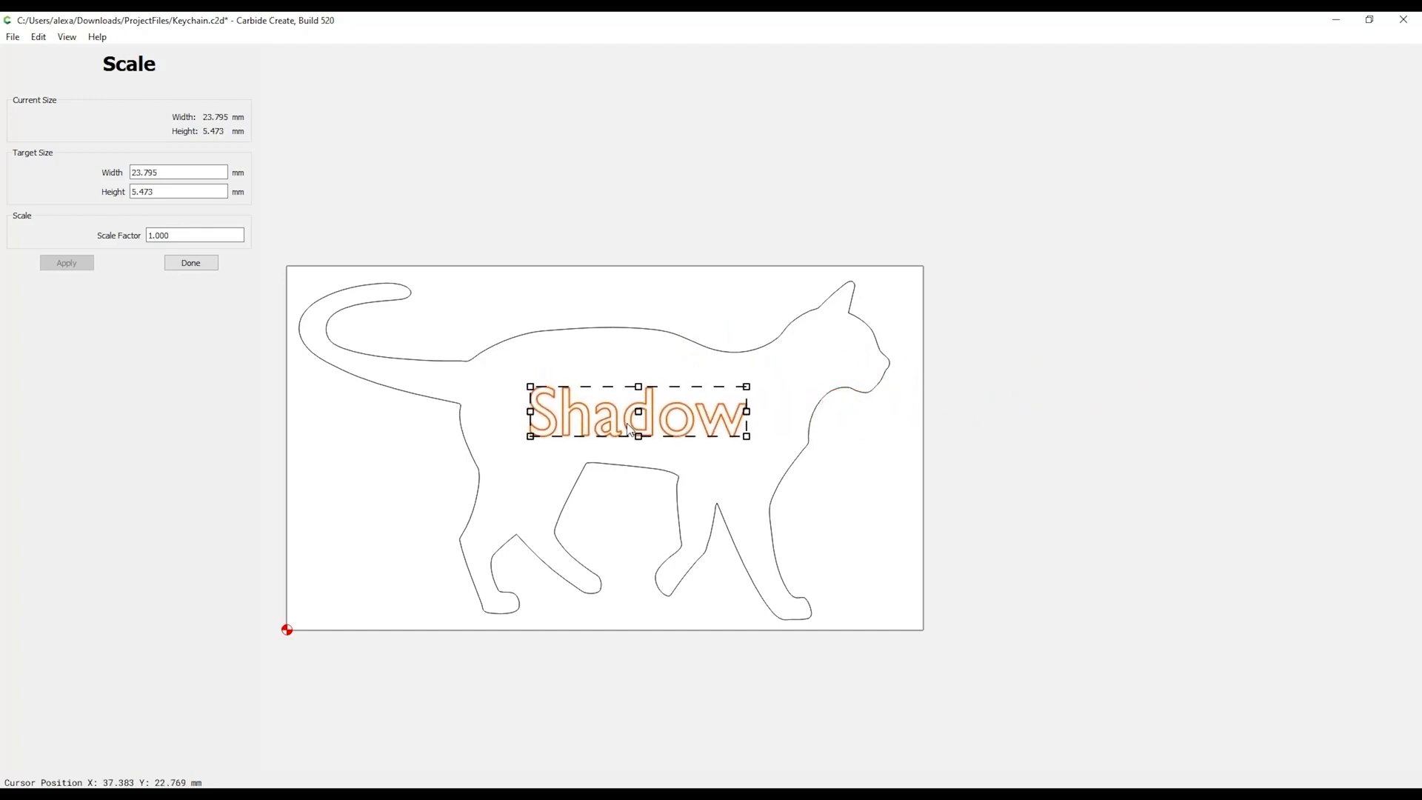
pyautogui.click(199, 268)
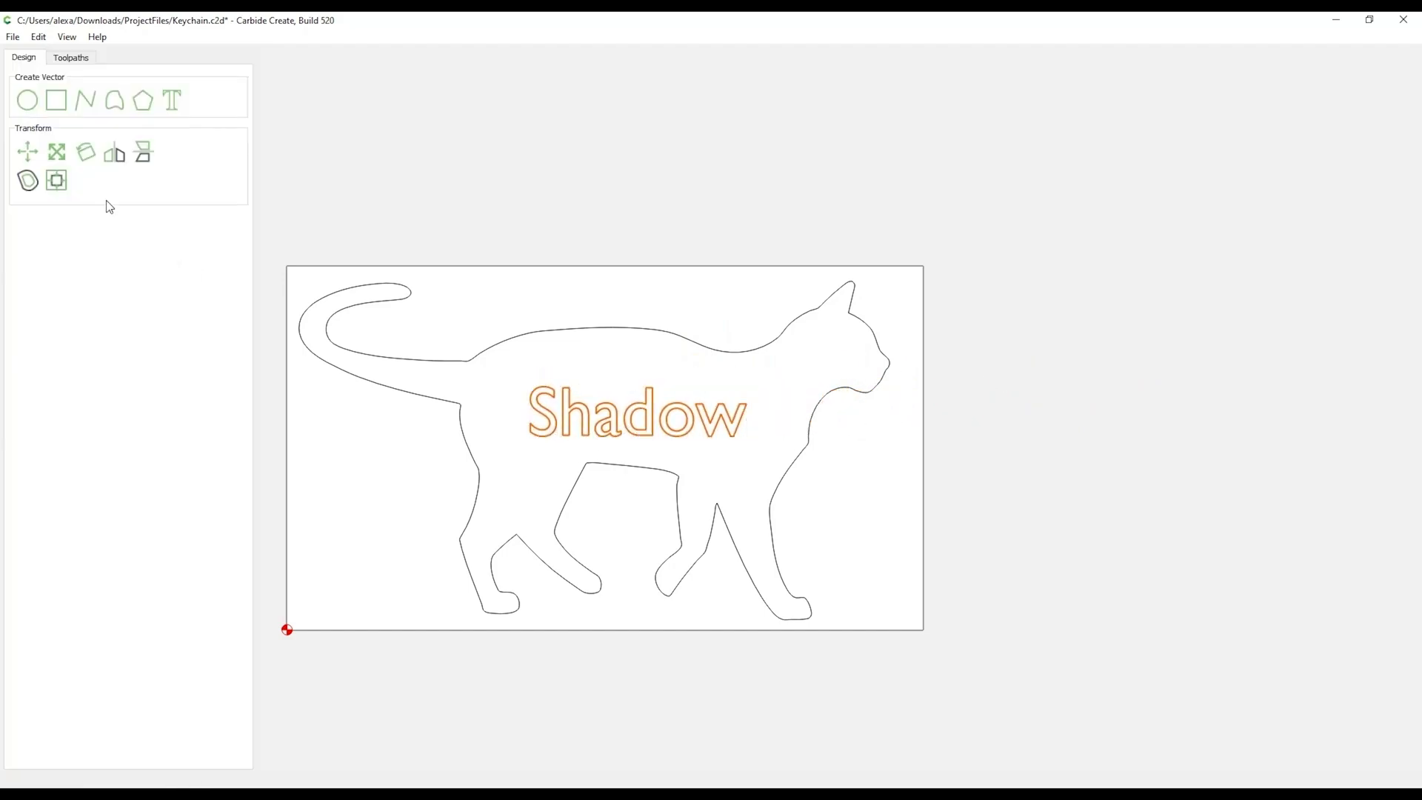
# Draw a 1.5 mm radius keyring circle on the cat's back just above the text
pyautogui.click(28, 100)
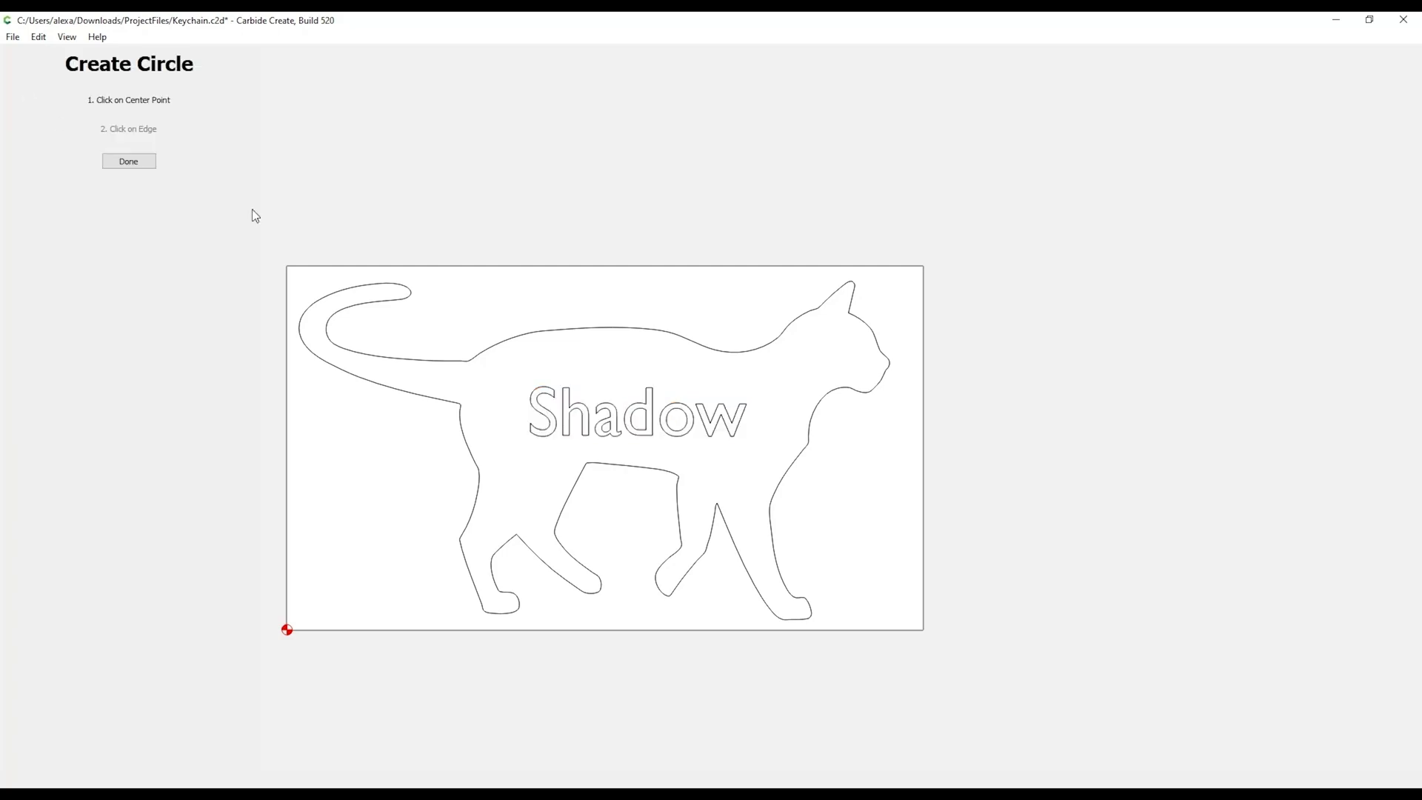
pyautogui.click(614, 357)
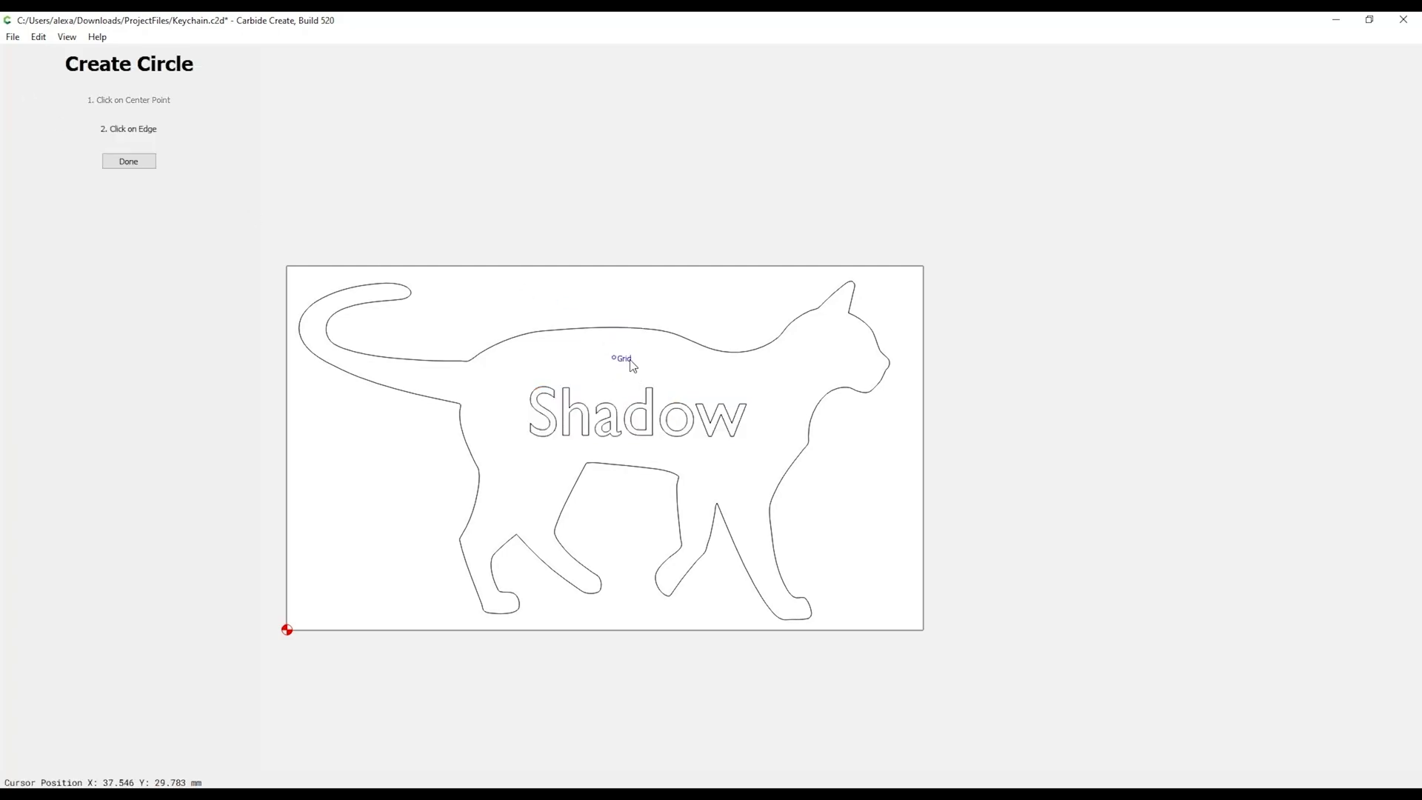
pyautogui.click(634, 366)
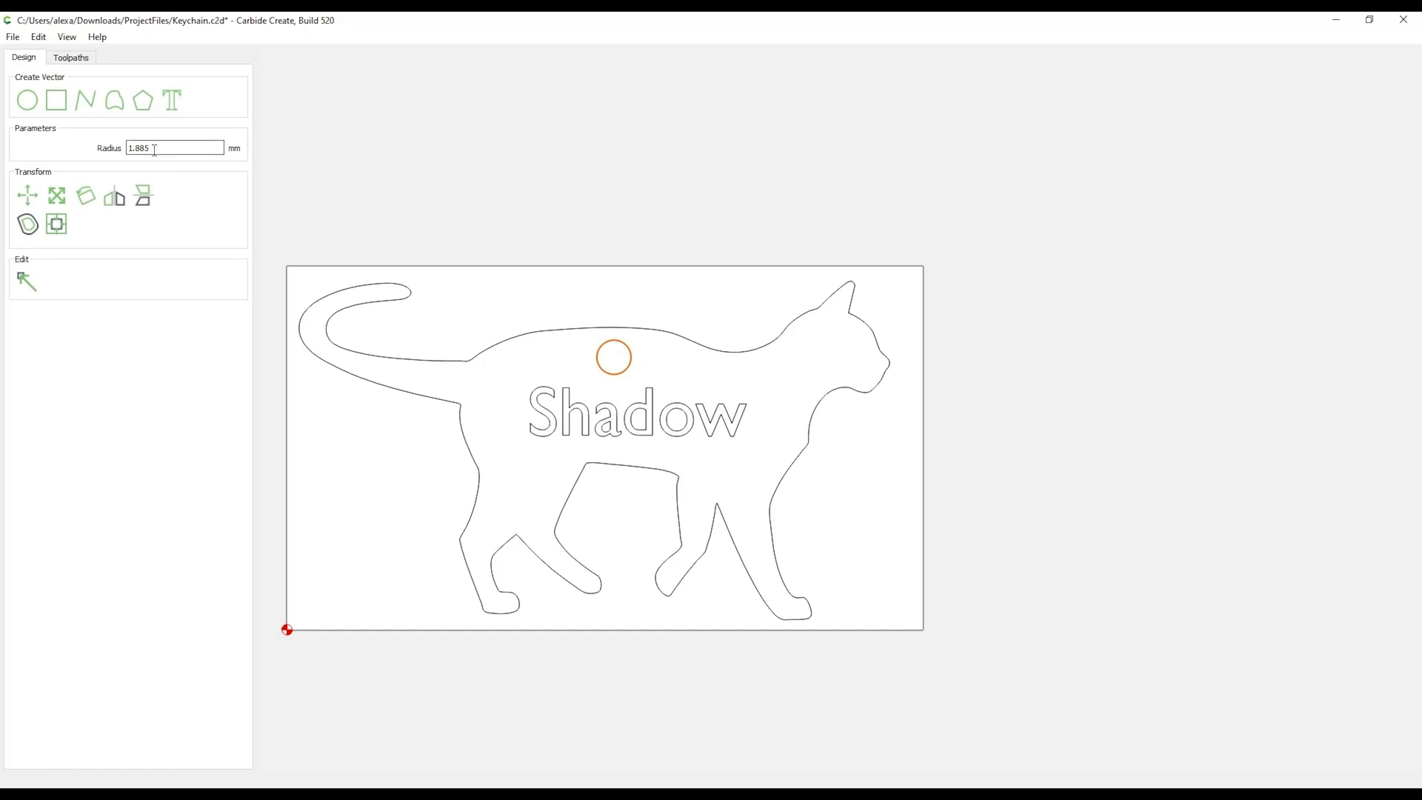
pyautogui.moveTo(152, 148); pyautogui.dragTo(68, 148)
pyautogui.write('1.5')
pyautogui.press('Return')
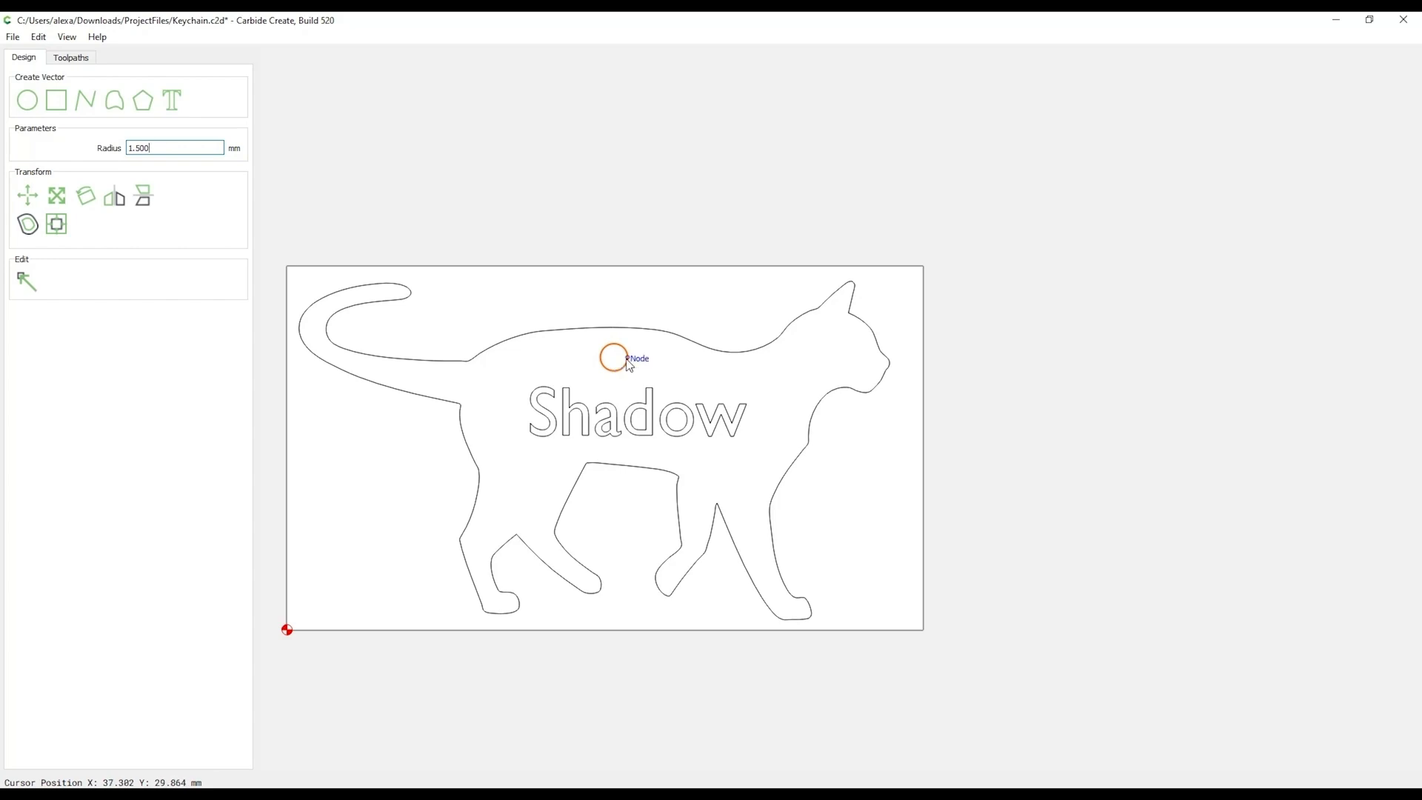
pyautogui.moveTo(628, 364); pyautogui.dragTo(640, 365)
pyautogui.click(477, 157)
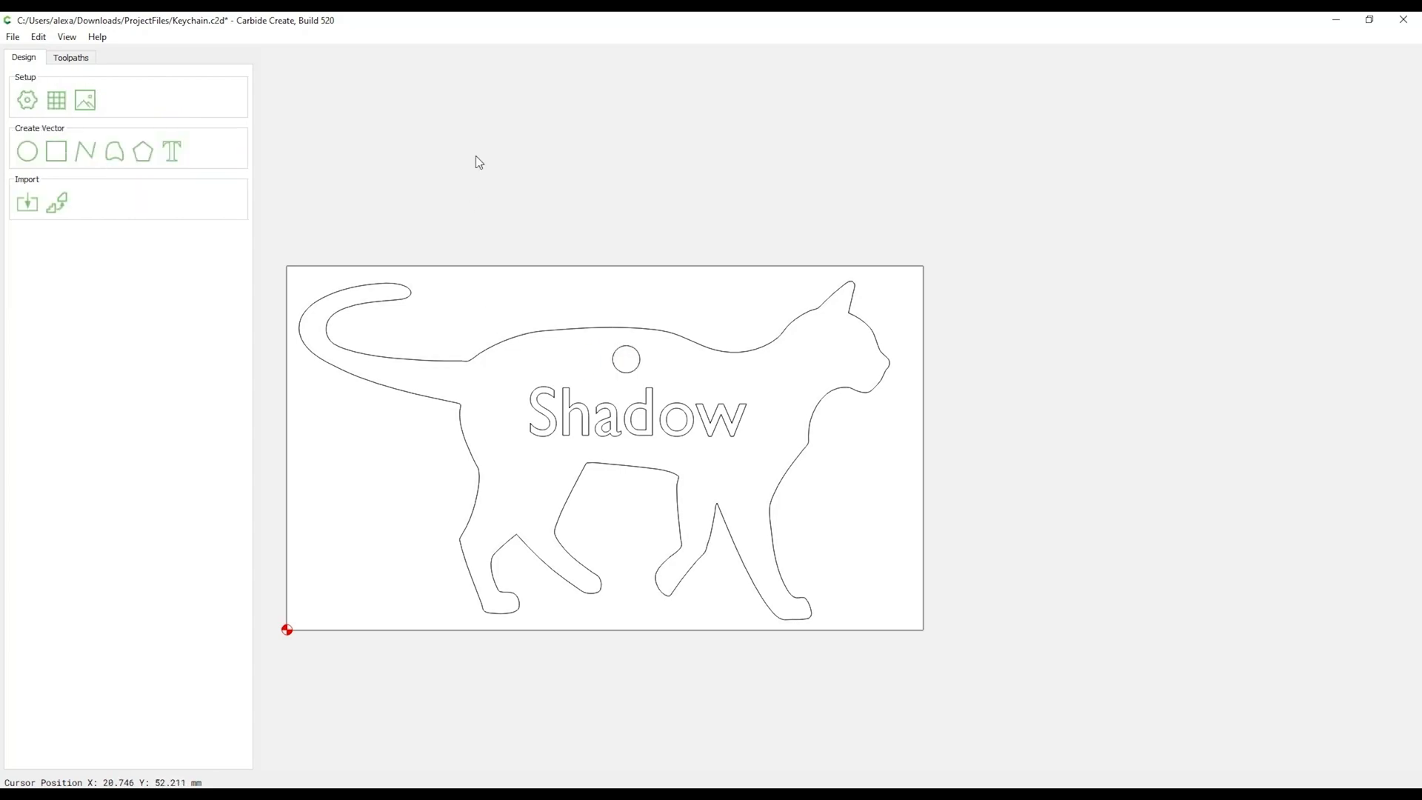
pyautogui.click(533, 329)
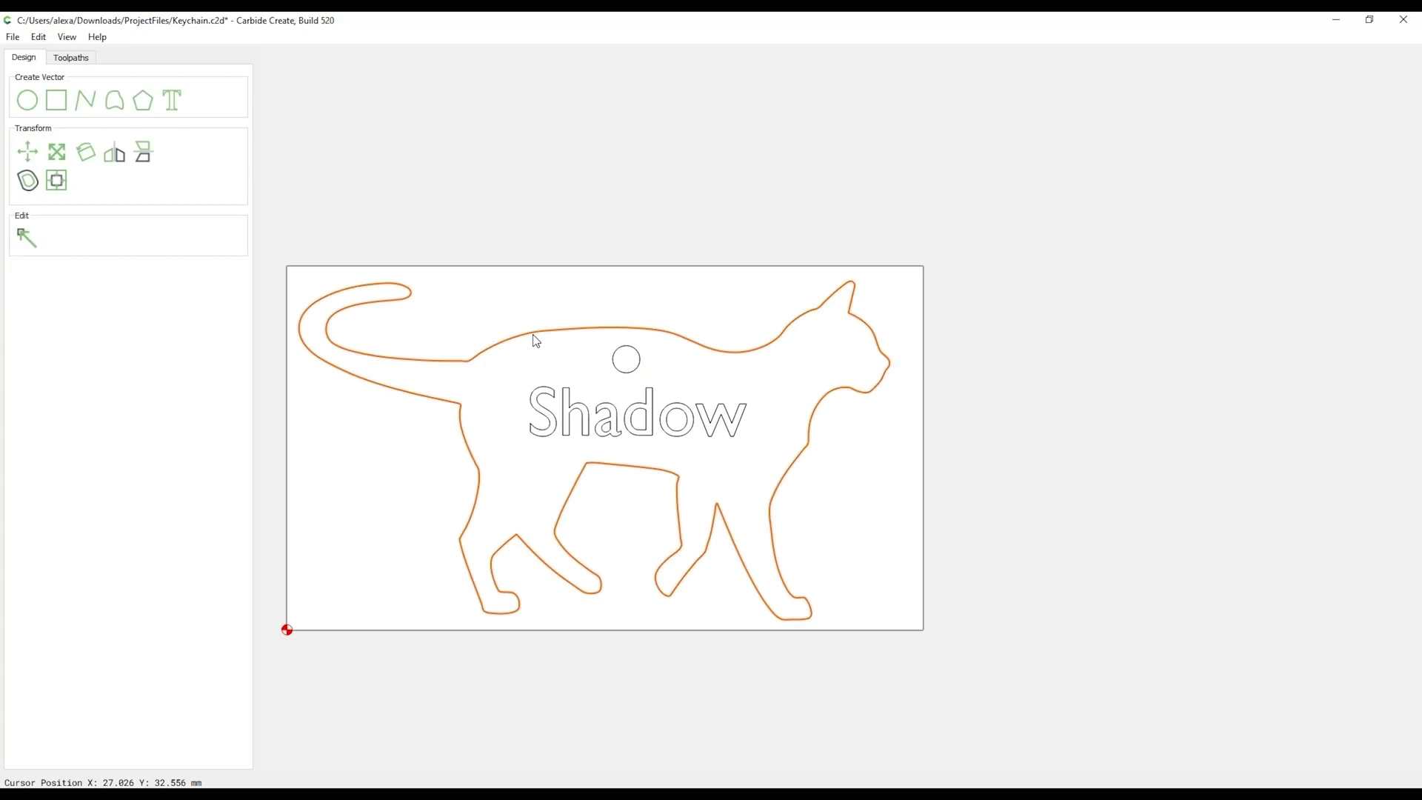
# Set the cat outline's offset direction to Outside with a 1.5 mm distance
pyautogui.click(27, 182)
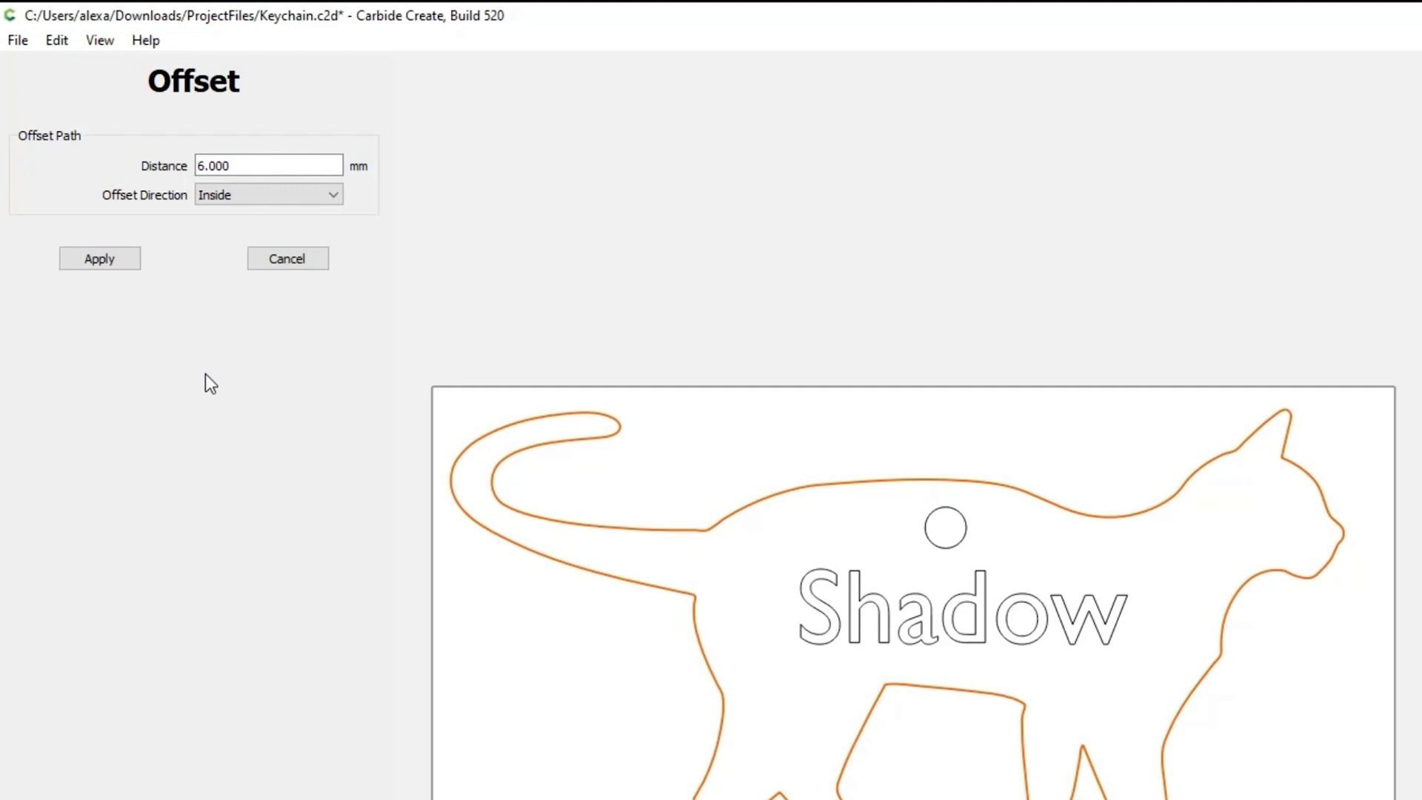
pyautogui.click(218, 199)
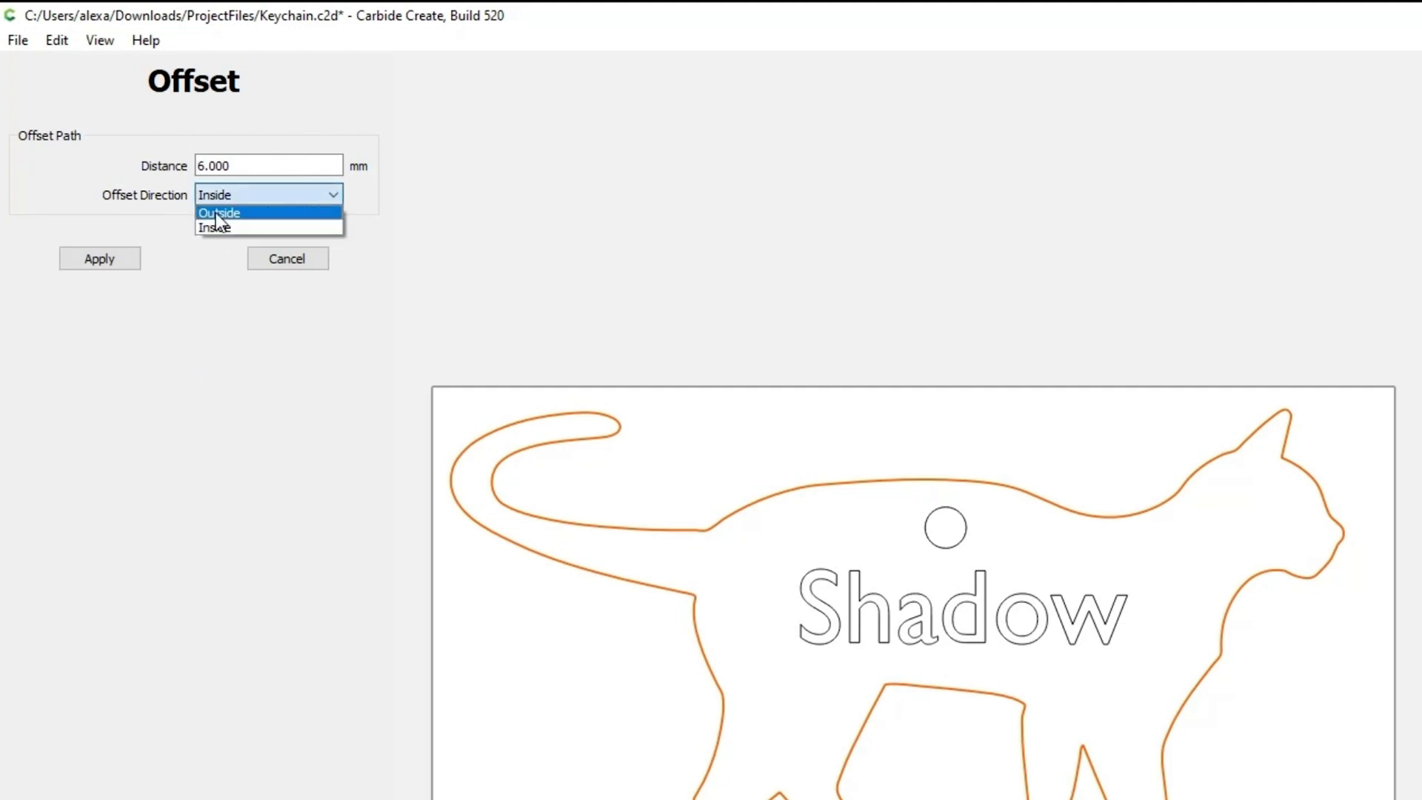
pyautogui.click(216, 211)
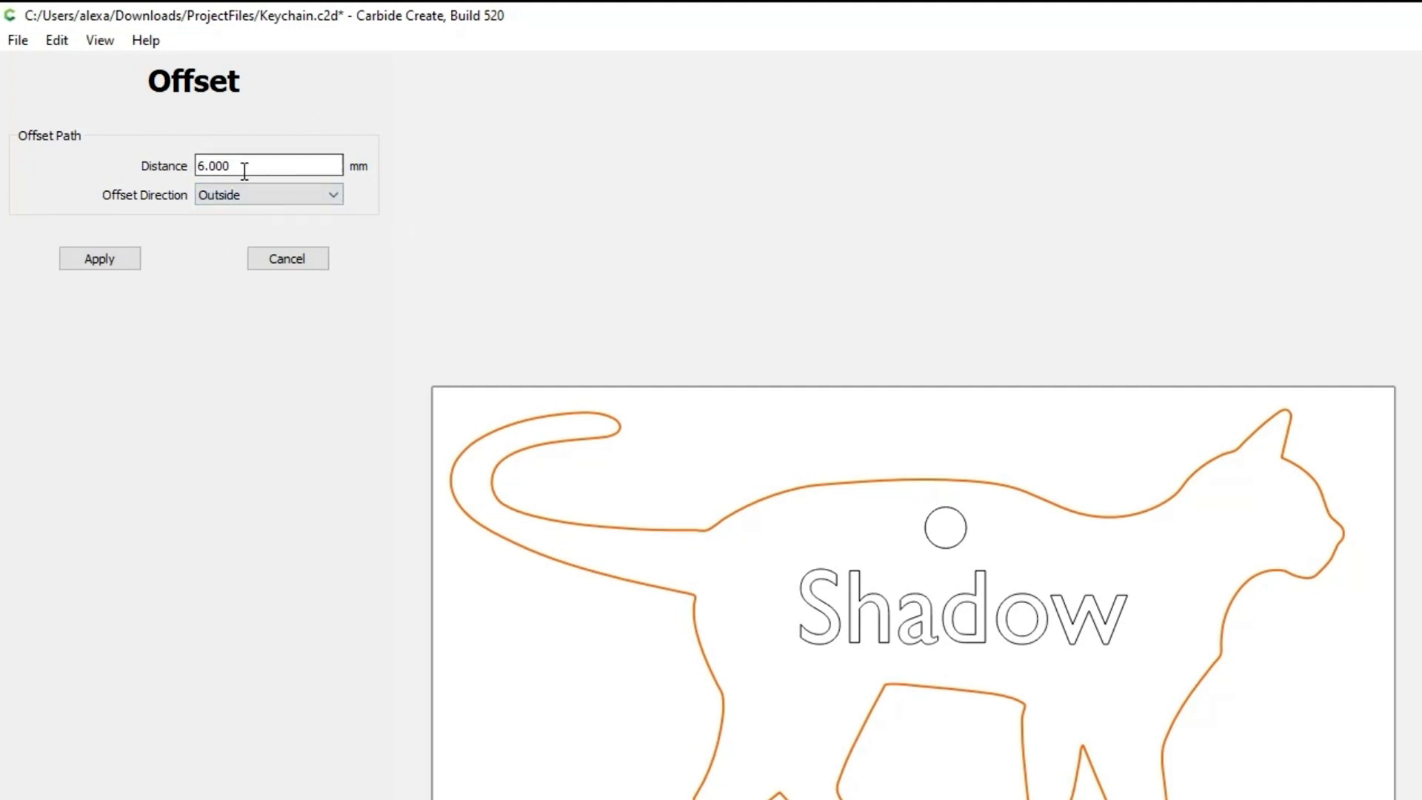
pyautogui.moveTo(244, 165); pyautogui.dragTo(174, 165)
pyautogui.write('1.5')
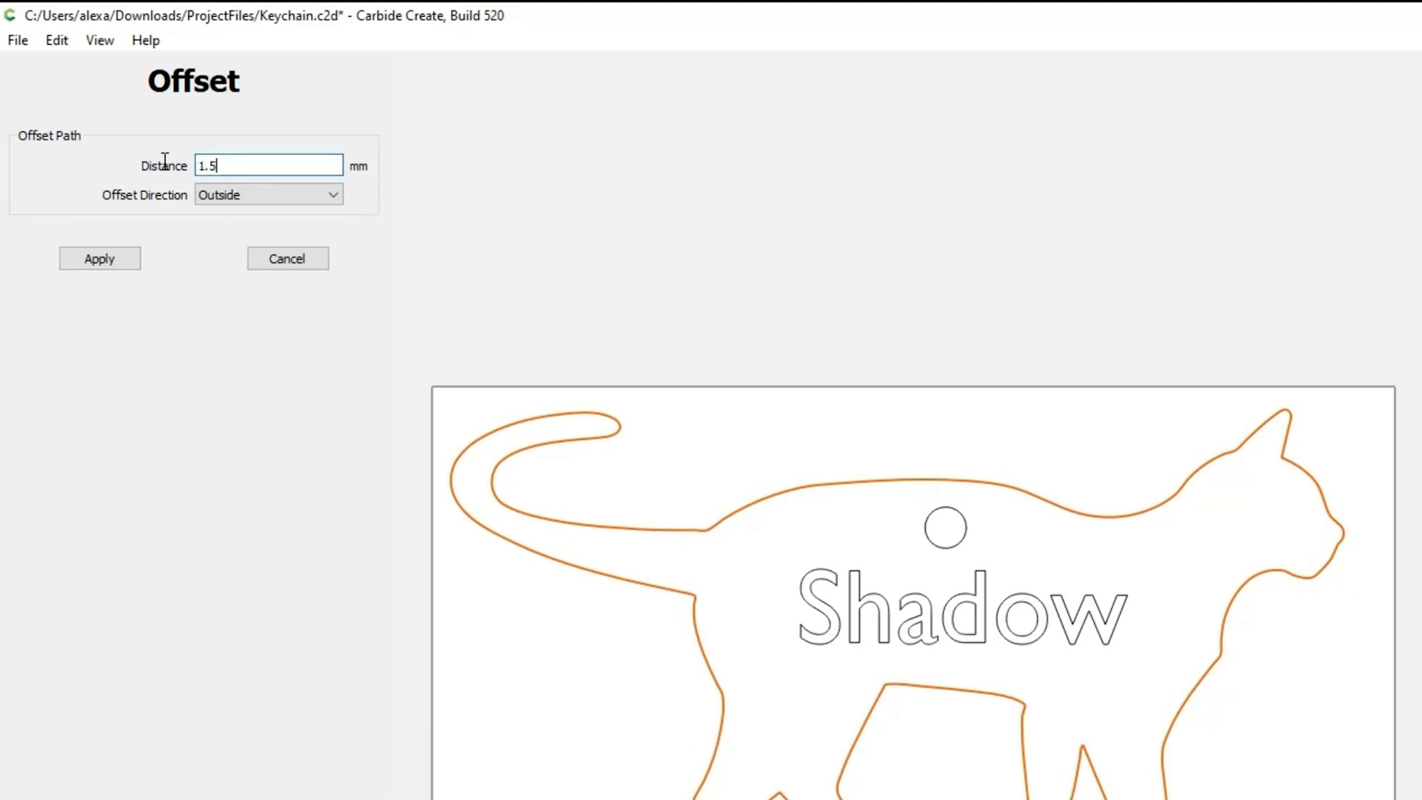